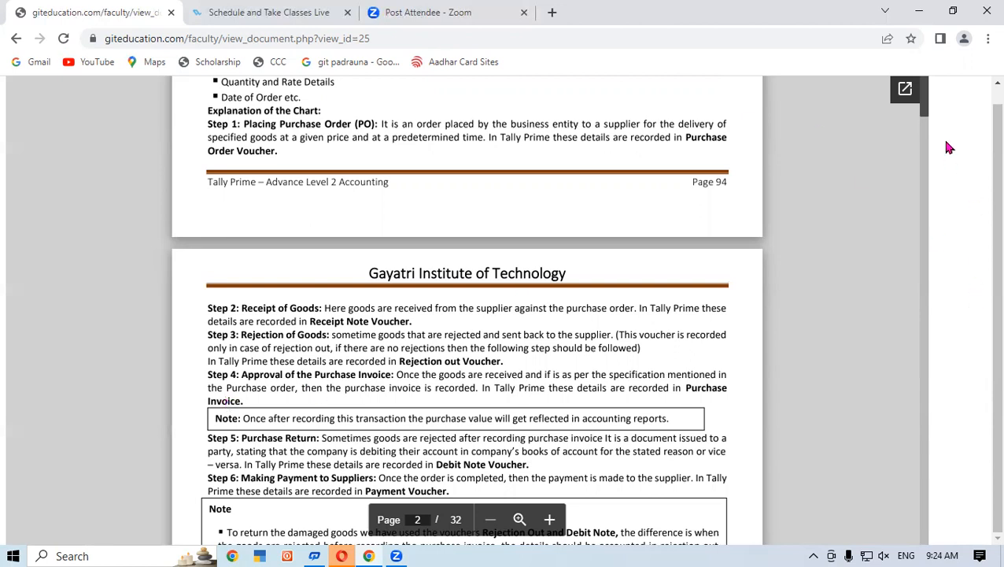
- Find the purchase order illustration and the Samsung Electronics ledger details in the course document
{"action": "left_click_drag", "start_coordinate": [925, 122], "coordinate": [929, 131]}
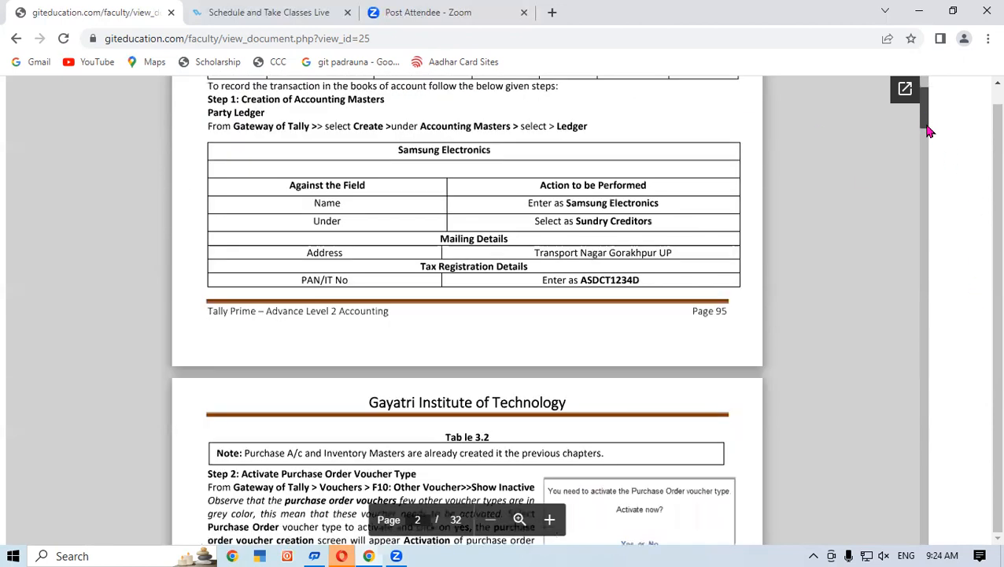
{"action": "scroll", "coordinate": [680, 320], "scroll_direction": "up", "scroll_amount": 1}
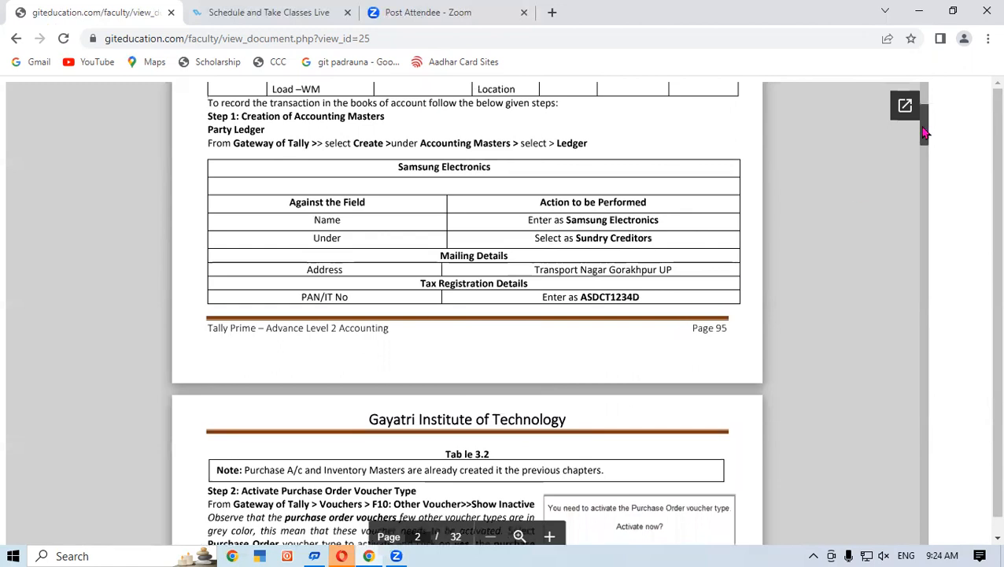
{"action": "scroll", "coordinate": [924, 131], "scroll_direction": "up", "scroll_amount": 3}
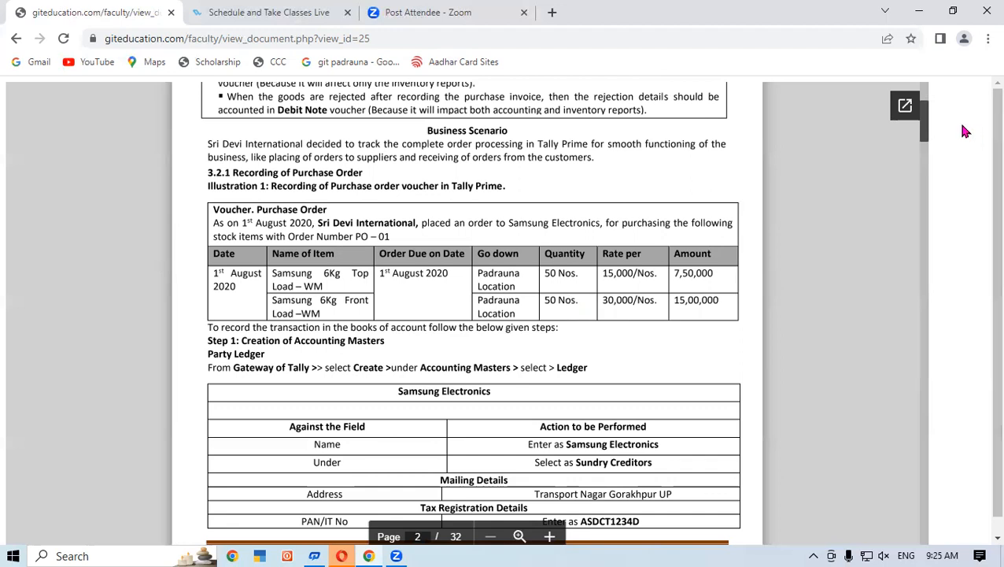
- Switch to the desktop, launch TallyPrime and continue in Educational Mode
{"action": "left_click", "coordinate": [916, 9]}
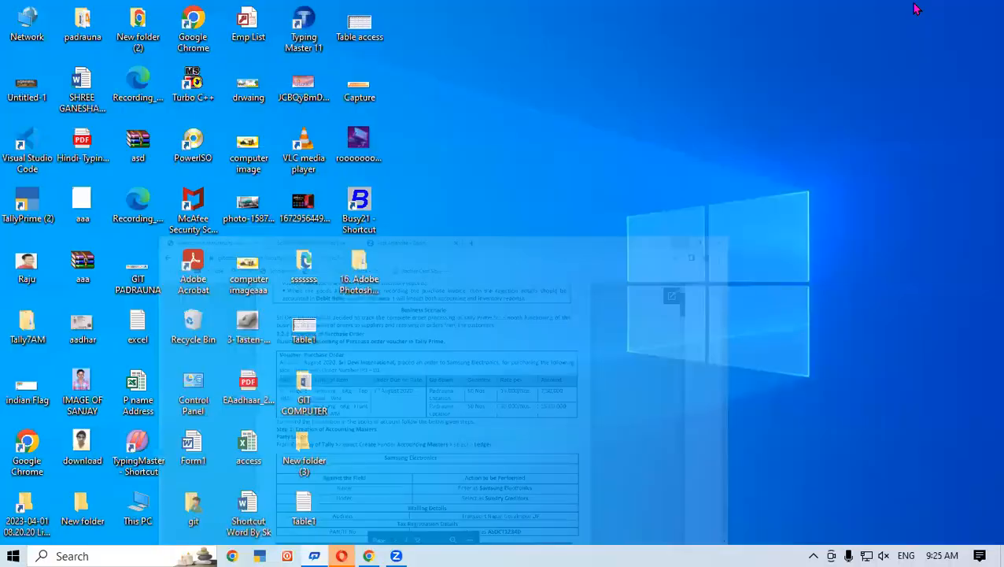
{"action": "double_click", "coordinate": [31, 200]}
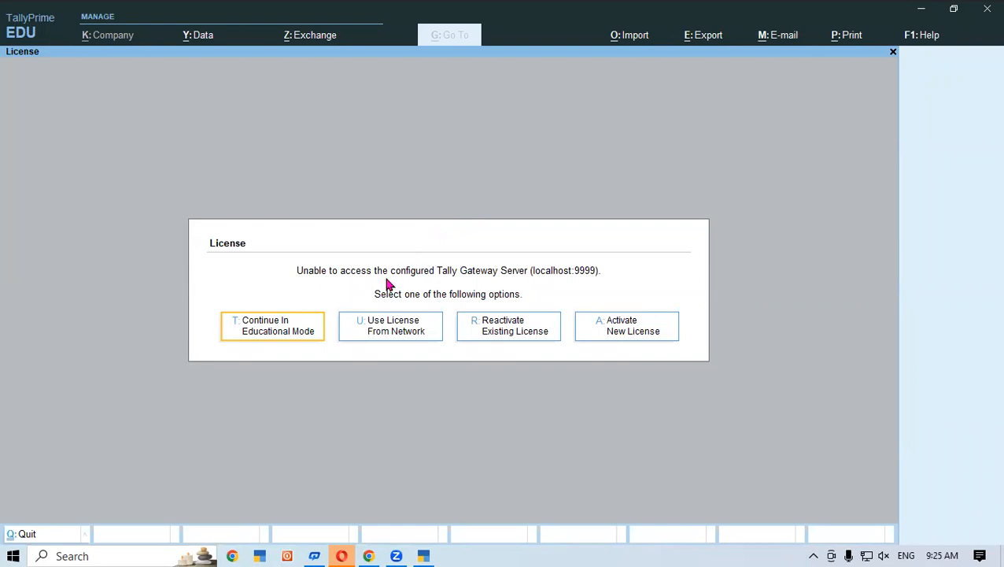
{"action": "left_click", "coordinate": [287, 334]}
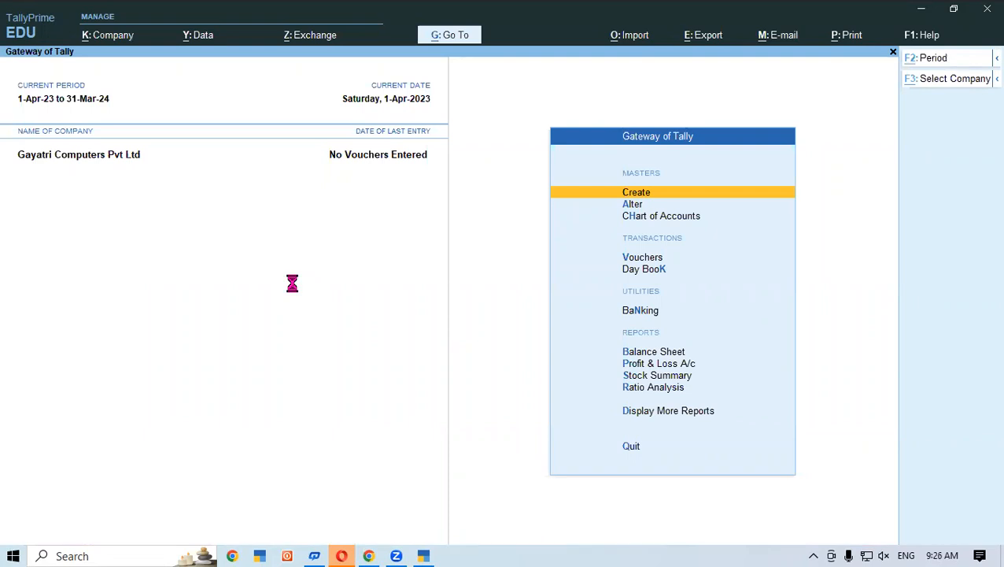
- Start selecting another company from a drive and browse to D:\
{"action": "key", "text": "F3"}
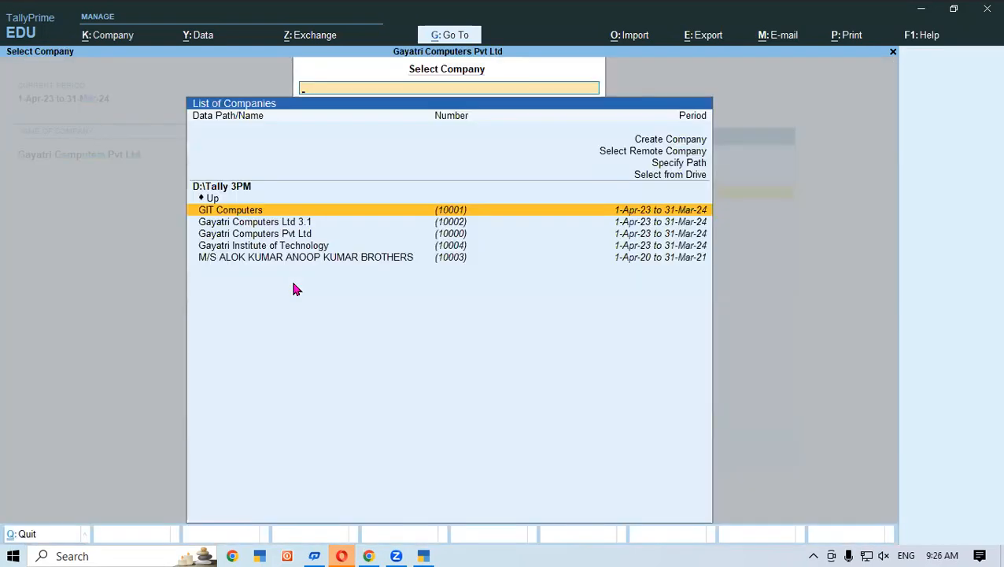
{"action": "key", "text": "Up"}
{"action": "key", "text": "Up"}
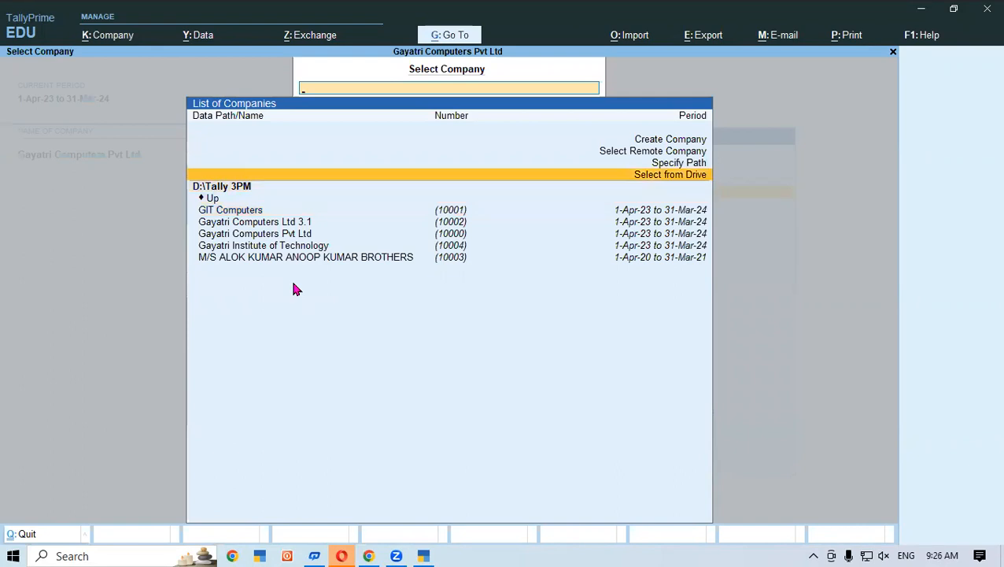
{"action": "key", "text": "Return"}
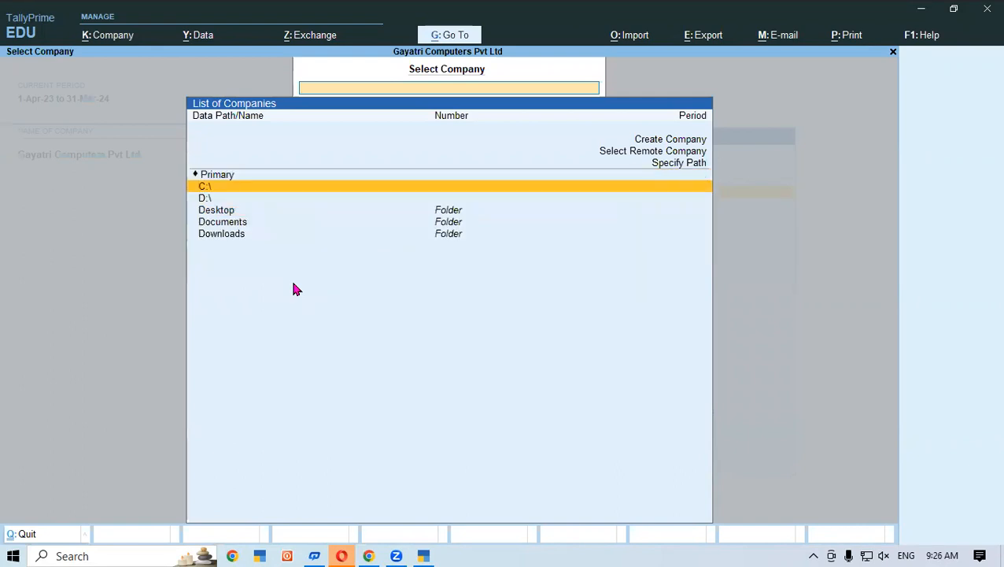
{"action": "key", "text": "Down"}
{"action": "key", "text": "Return"}
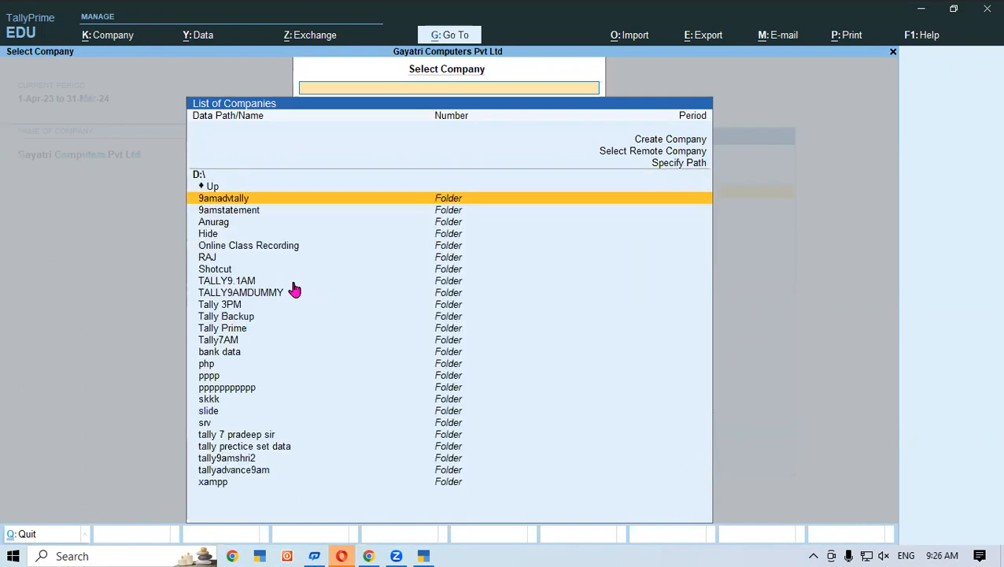
- Open the company Shri Devi International from the tally9amshri2 folder
{"action": "key", "text": "Down"}
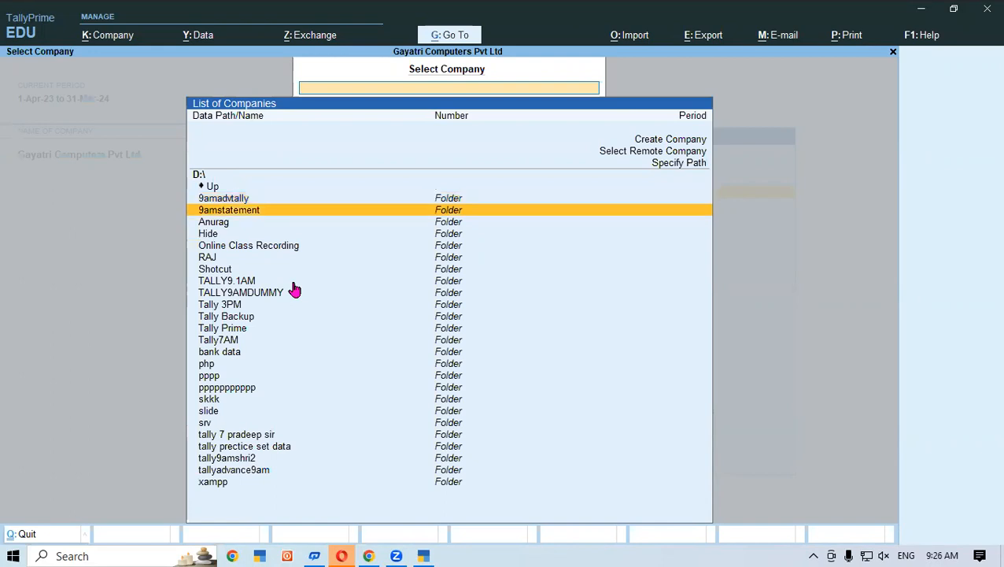
{"action": "key", "text": "Down"}
{"action": "key", "text": "Down"}
{"action": "key", "text": "Down"}
{"action": "key", "text": "Down"}
{"action": "key", "text": "Down"}
{"action": "key", "text": "Down"}
{"action": "key", "text": "Down"}
{"action": "key", "text": "Down"}
{"action": "key", "text": "Down"}
{"action": "key", "text": "Down"}
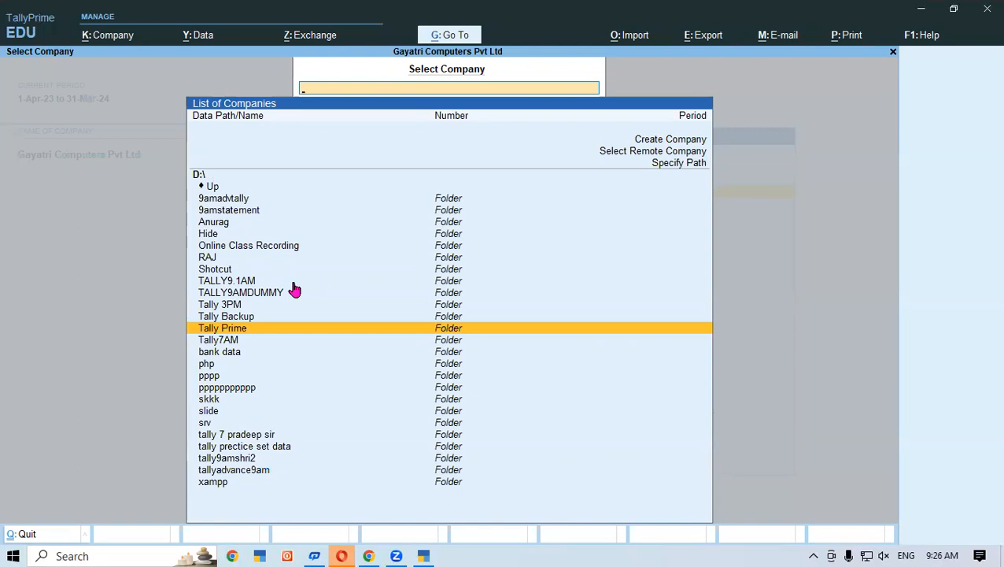
{"action": "left_click", "coordinate": [253, 459]}
{"action": "left_click", "coordinate": [254, 459]}
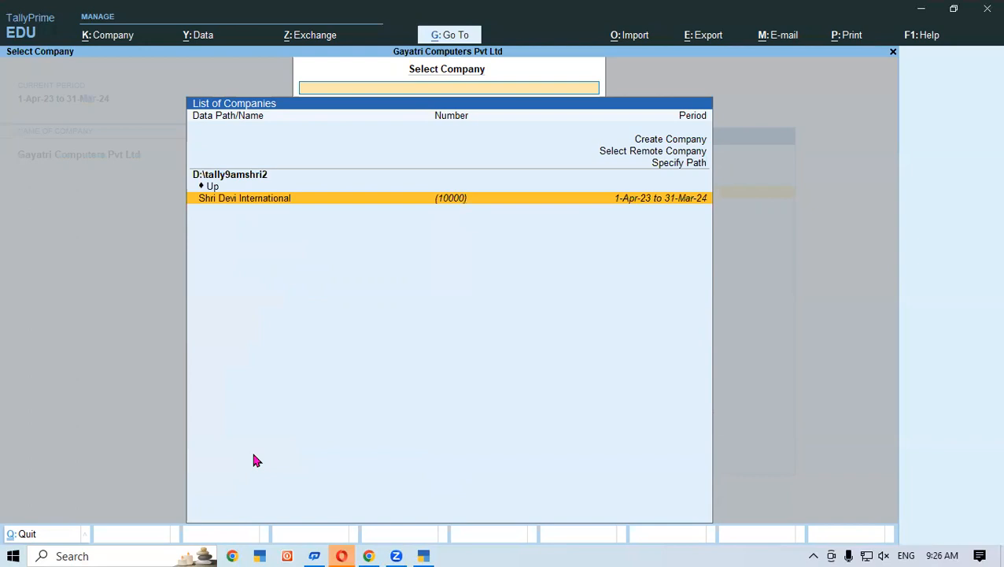
{"action": "key", "text": "Return"}
- Start a new ledger master and name it Samsung Electronic
{"action": "key", "text": "Return"}
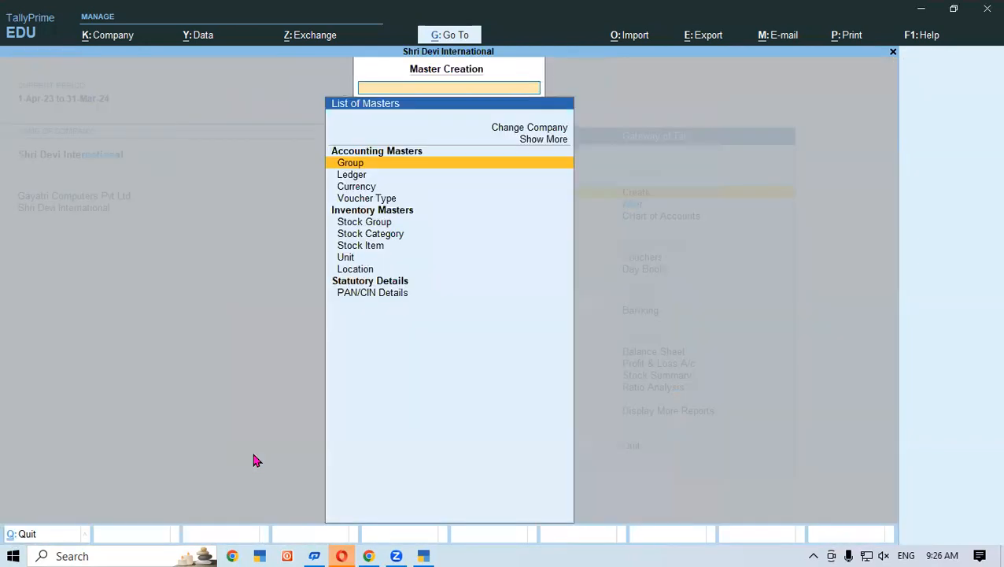
{"action": "key", "text": "Down"}
{"action": "key", "text": "Return"}
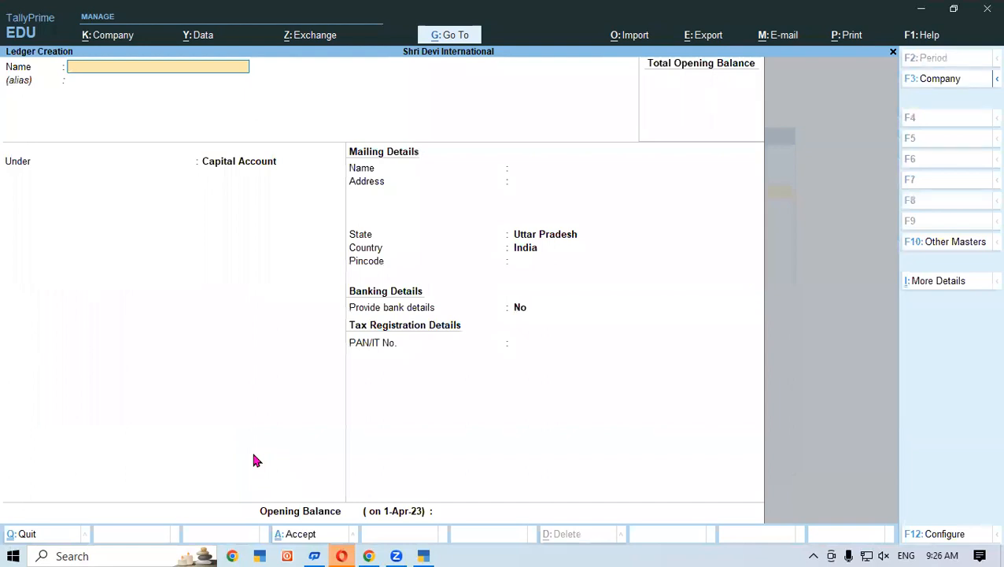
{"action": "type", "text": "Samsung Elec"}
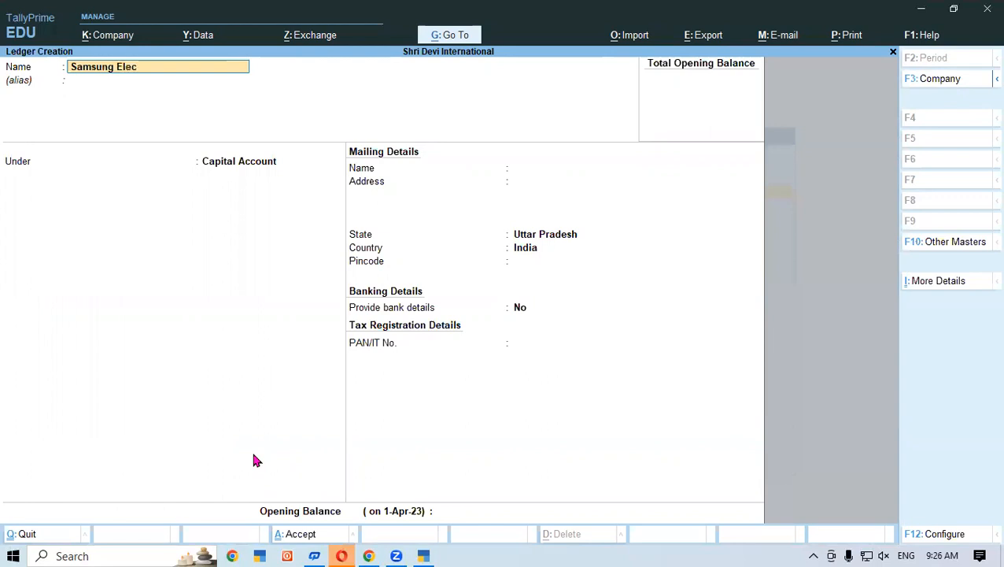
{"action": "type", "text": "tronic"}
{"action": "key", "text": "Return"}
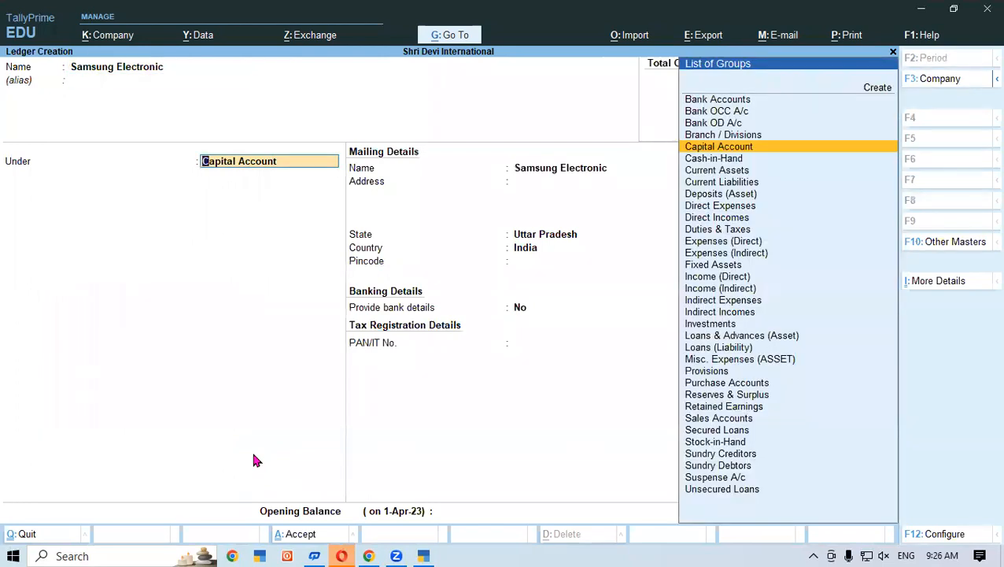
- Place the ledger under Sundry Creditors and keep the default billing, mailing and banking details
{"action": "type", "text": "Sun"}
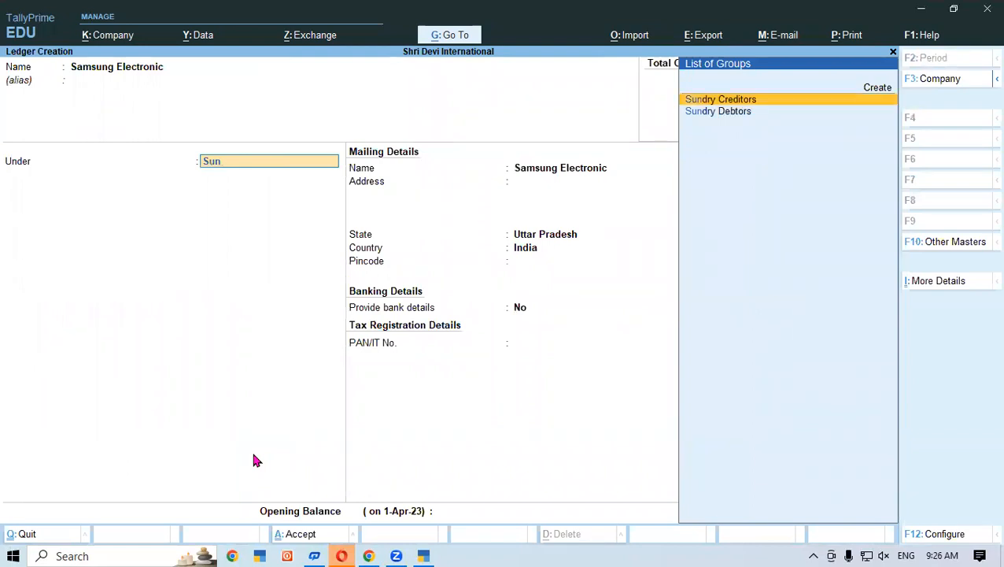
{"action": "key", "text": "Return"}
{"action": "key", "text": "Return"}
{"action": "key", "text": "Return"}
{"action": "key", "text": "Return"}
{"action": "key", "text": "Return"}
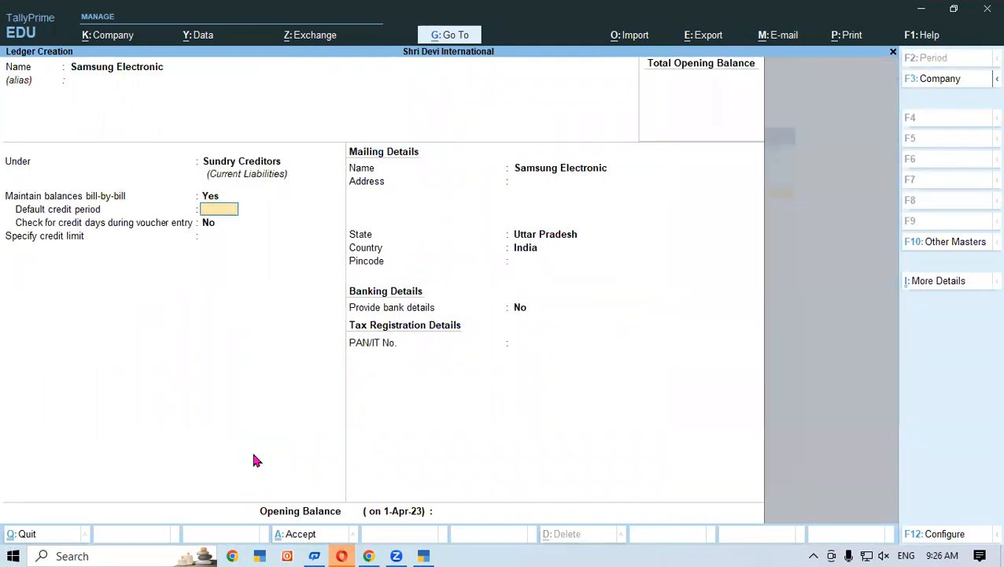
{"action": "key", "text": "Return"}
{"action": "key", "text": "Return"}
{"action": "key", "text": "Return"}
{"action": "key", "text": "Return"}
{"action": "key", "text": "Return"}
{"action": "key", "text": "Return"}
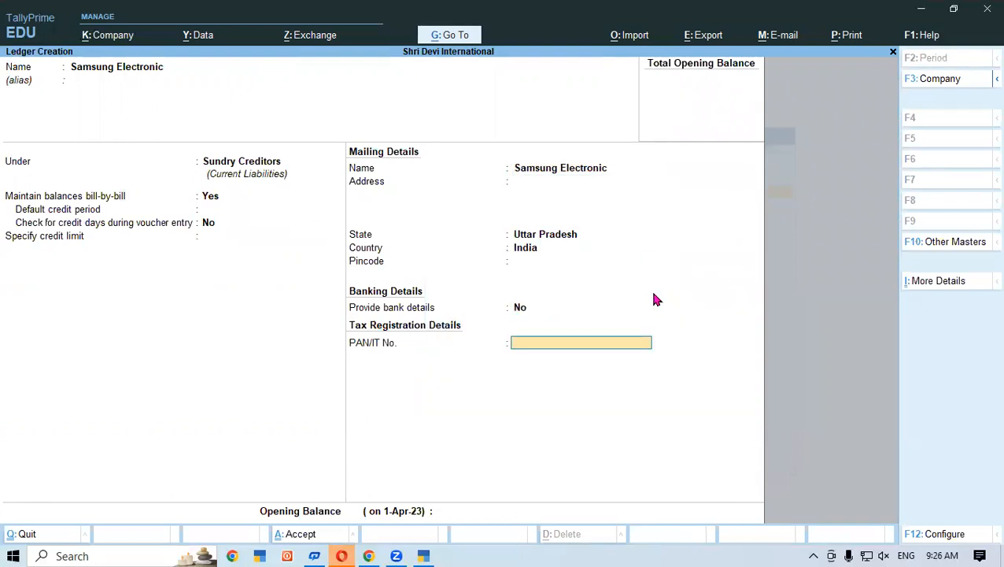
- Enter the supplier's PAN/IT number from the course document, save the ledger and return to the Gateway of Tally
{"action": "left_click", "coordinate": [368, 555]}
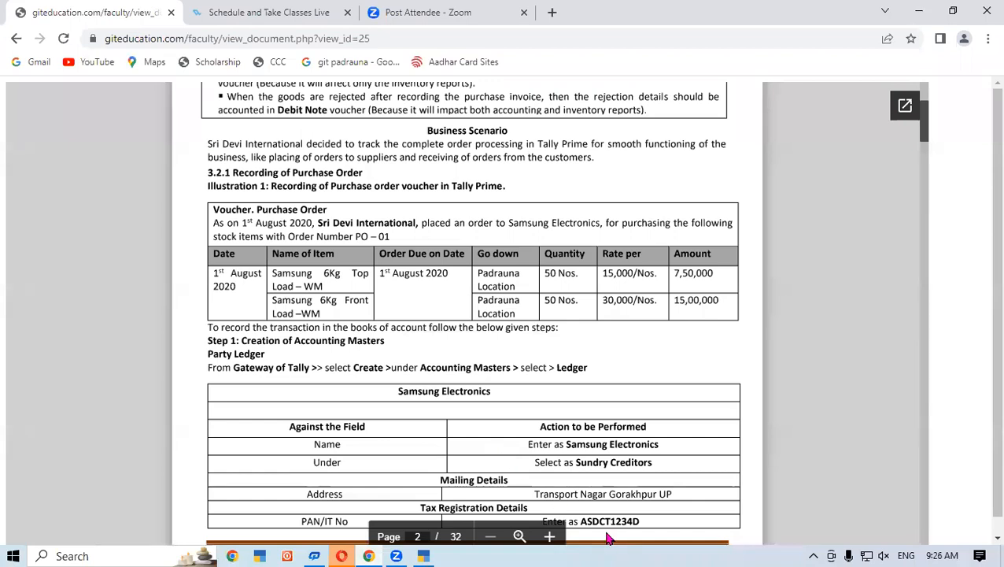
{"action": "left_click", "coordinate": [368, 555]}
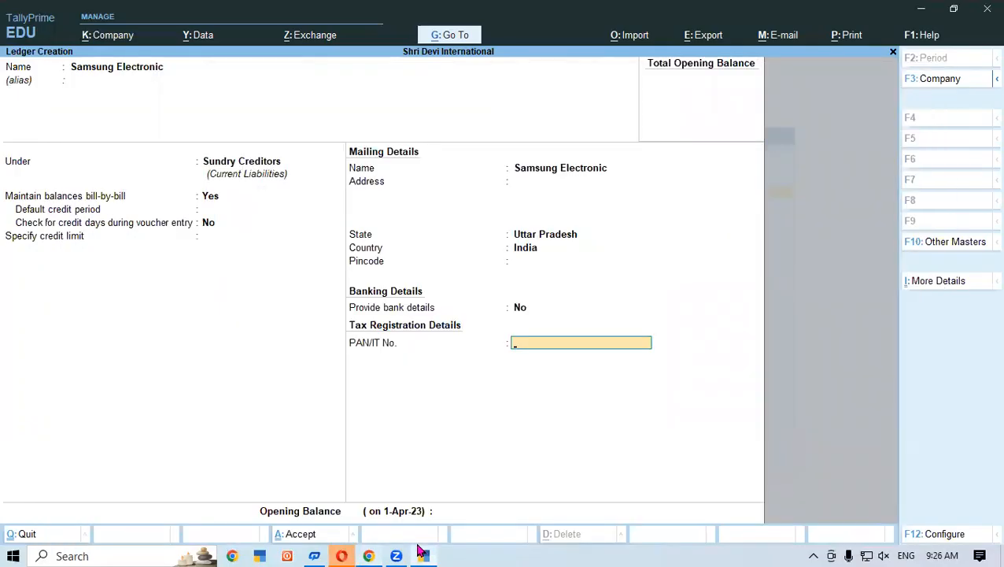
{"action": "type", "text": "ASDCT"}
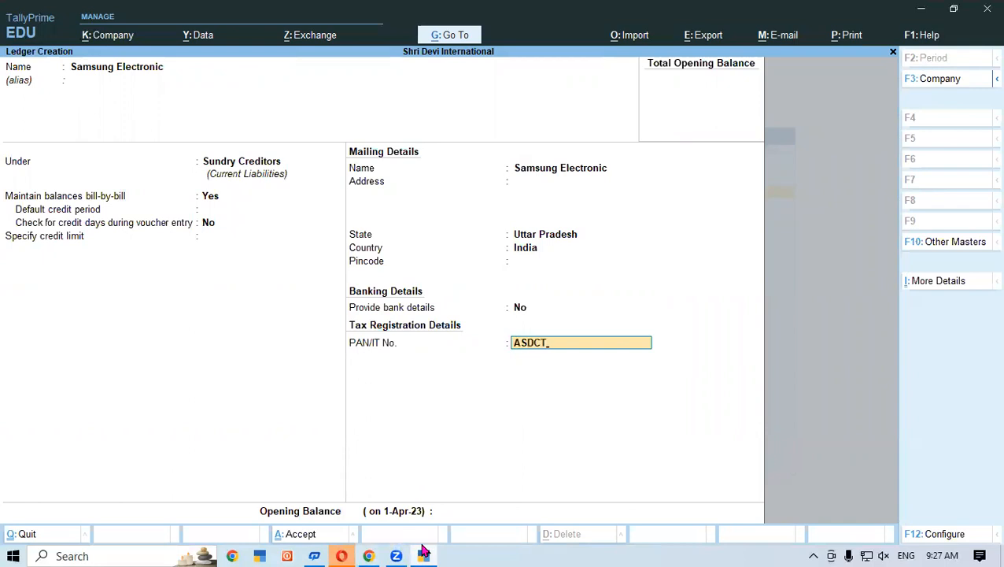
{"action": "mouse_move", "coordinate": [424, 553]}
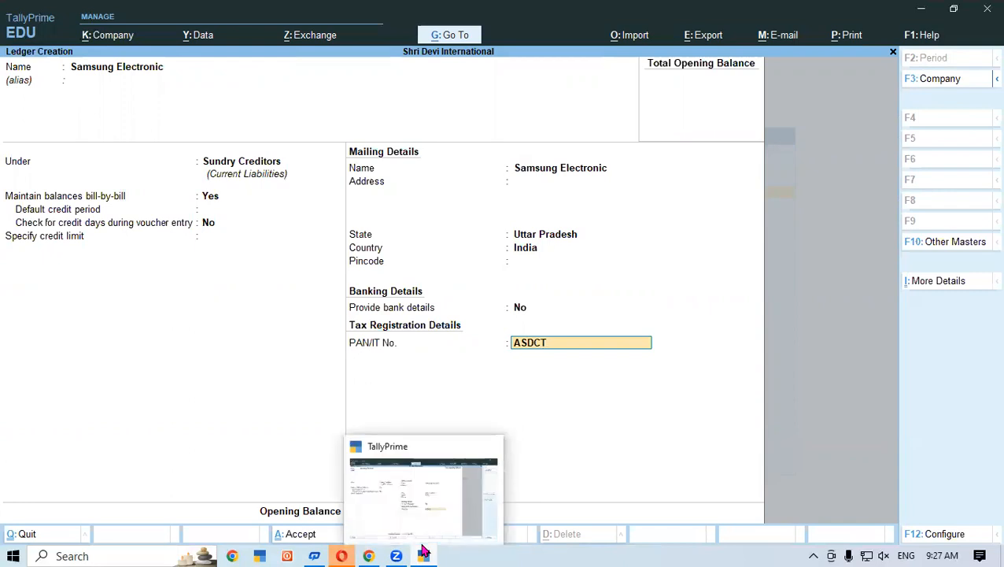
{"action": "type", "text": "123"}
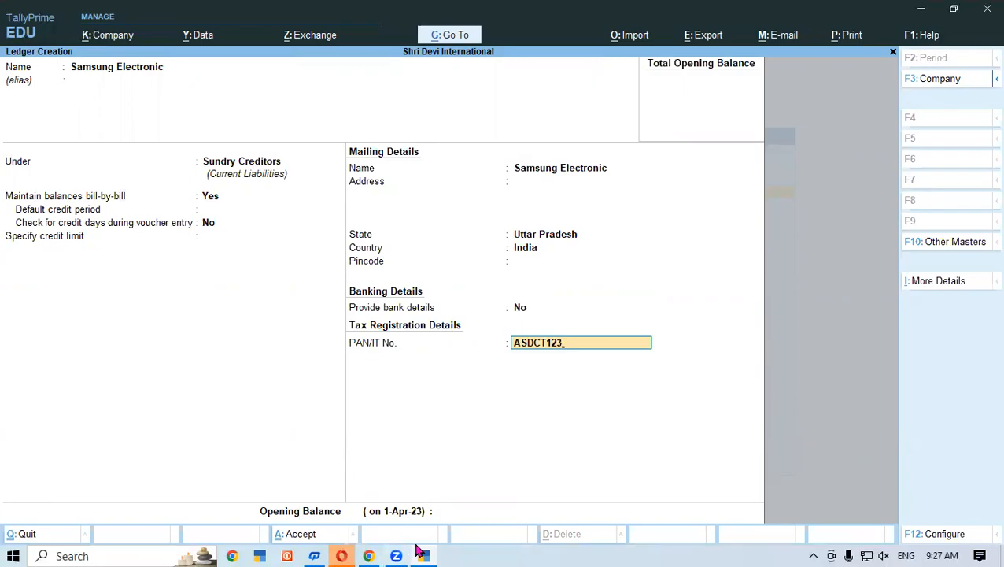
{"action": "left_click", "coordinate": [424, 552]}
{"action": "left_click", "coordinate": [424, 552]}
{"action": "left_click", "coordinate": [372, 551]}
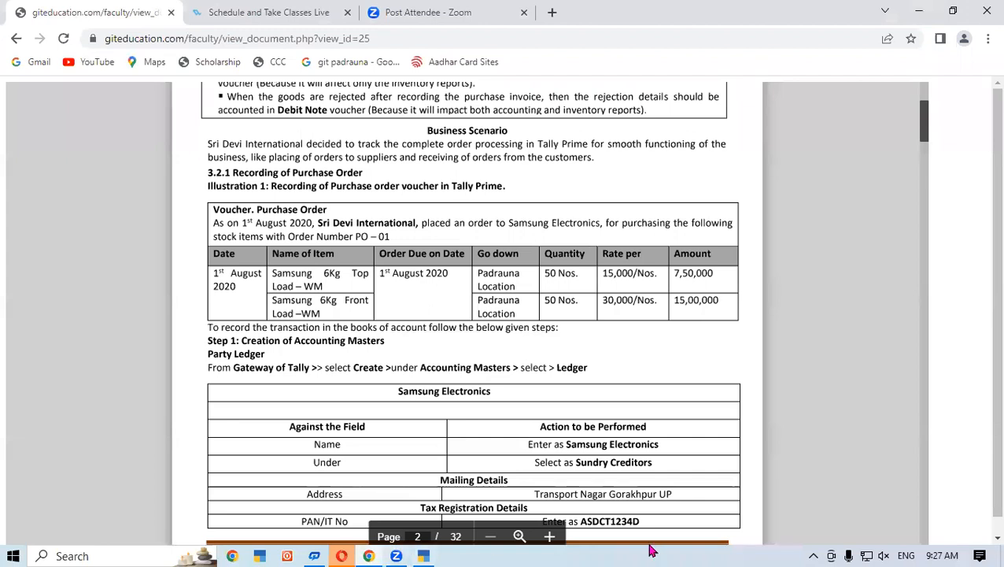
{"action": "left_click", "coordinate": [428, 553]}
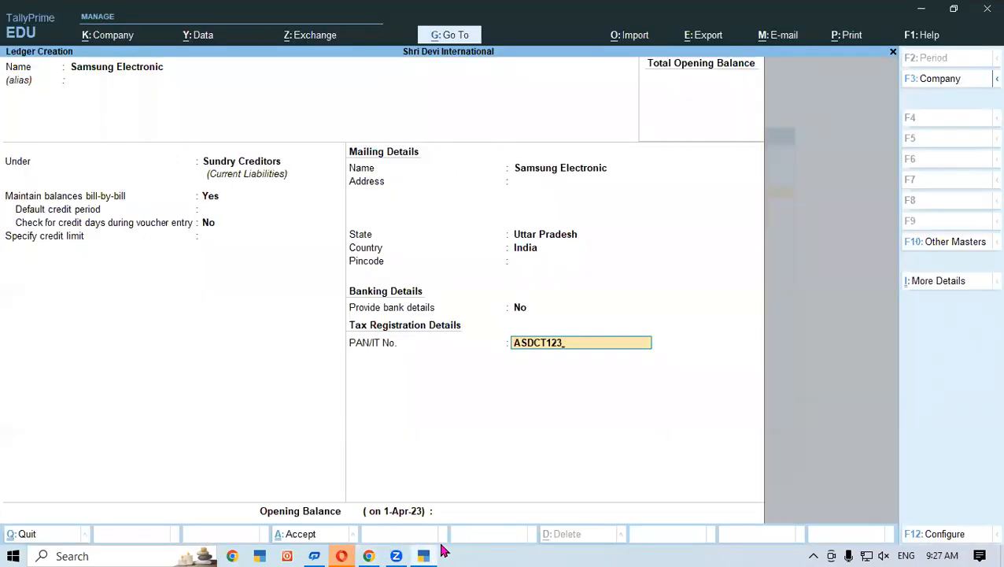
{"action": "type", "text": "4D"}
{"action": "key", "text": "Return"}
{"action": "key", "text": "Return"}
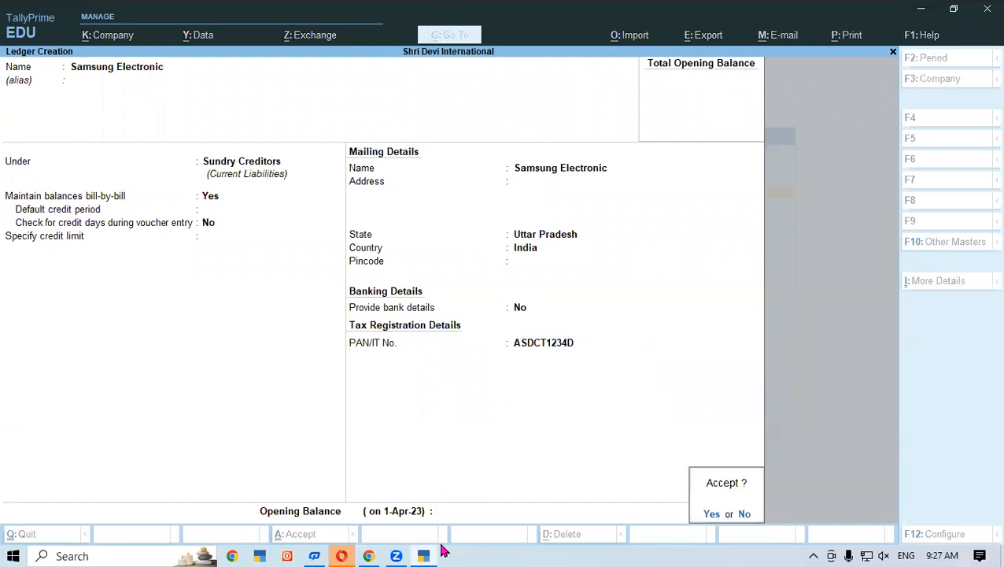
{"action": "key", "text": "Return"}
{"action": "key", "text": "Escape"}
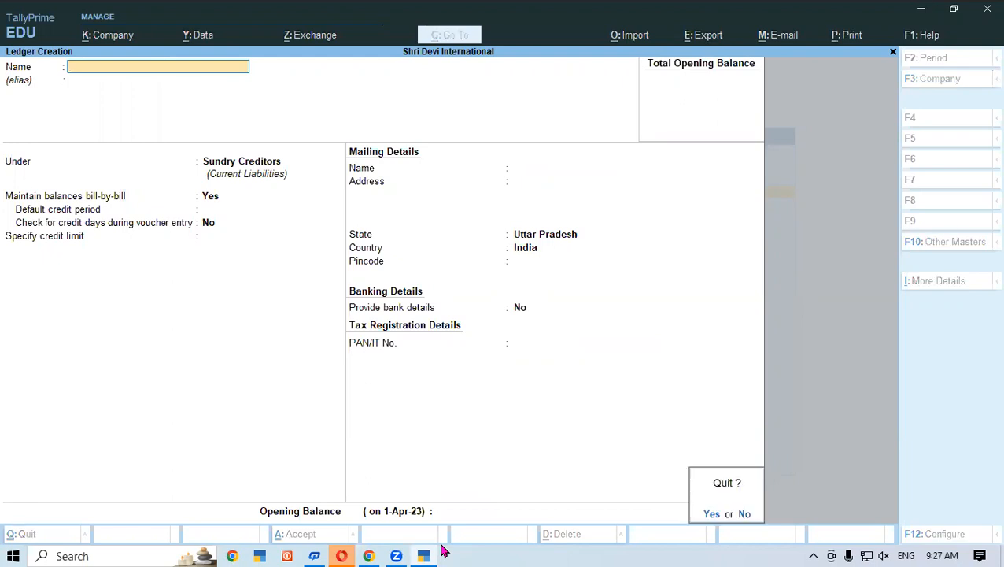
{"action": "key", "text": "y"}
{"action": "key", "text": "Escape"}
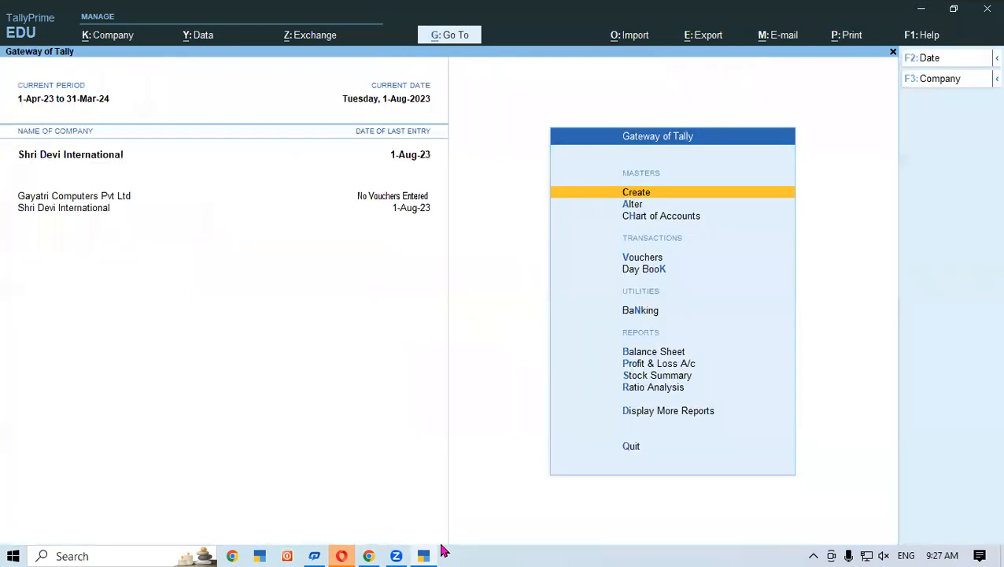
- Open the accounting voucher creation screen for Shri Devi International
{"action": "key", "text": "v"}
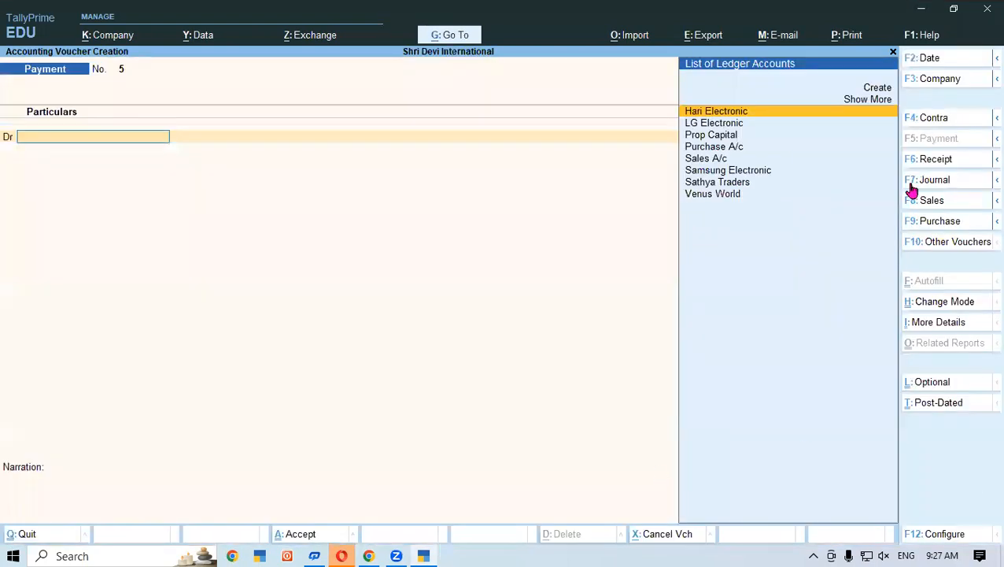
{"action": "left_click", "coordinate": [941, 244]}
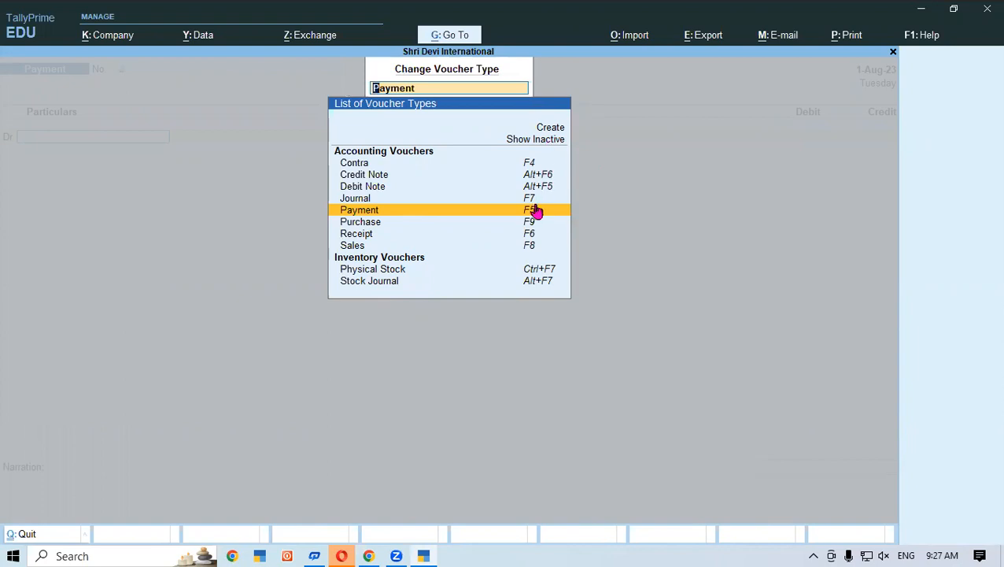
{"action": "left_click", "coordinate": [537, 146]}
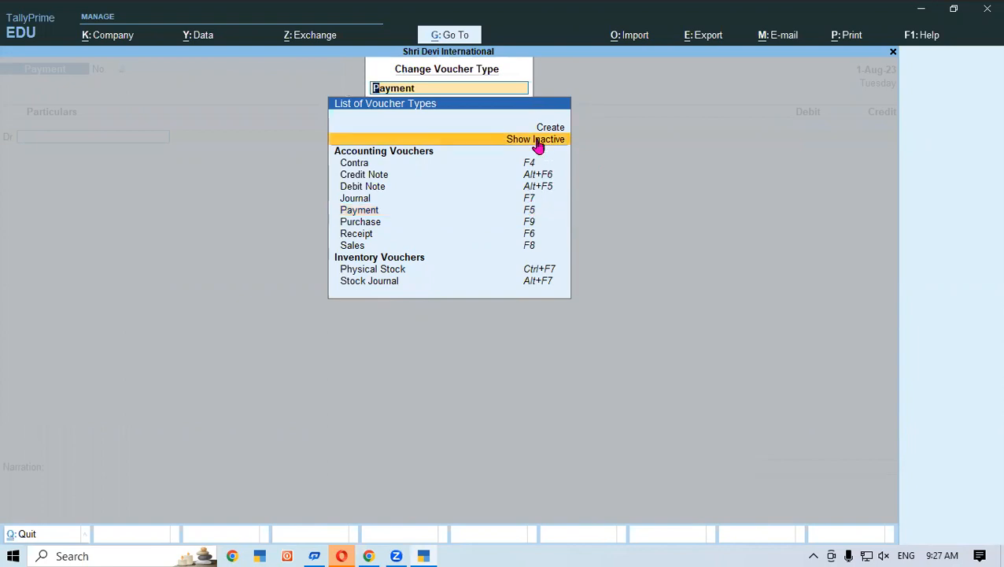
{"action": "left_click", "coordinate": [537, 146]}
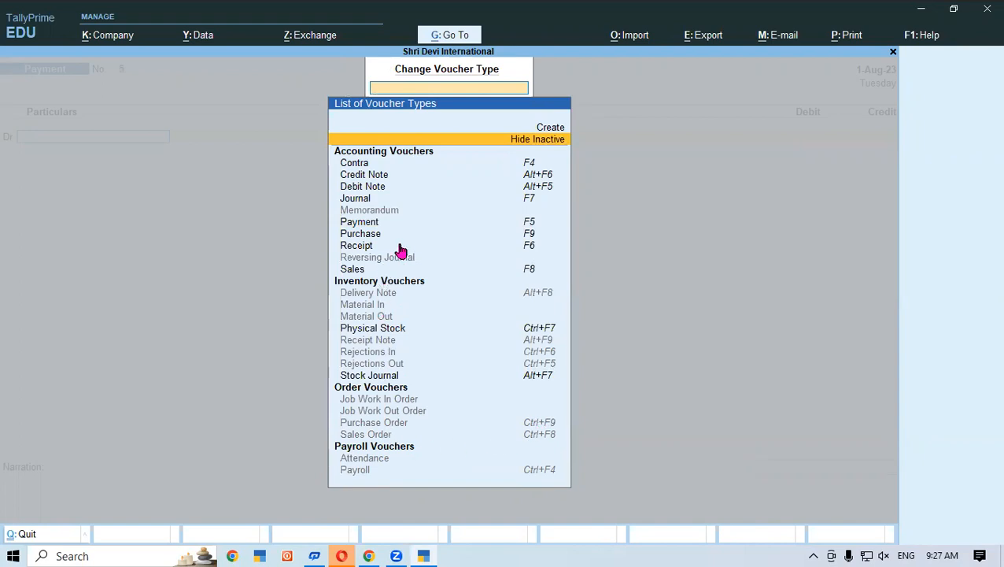
{"action": "left_click", "coordinate": [529, 423]}
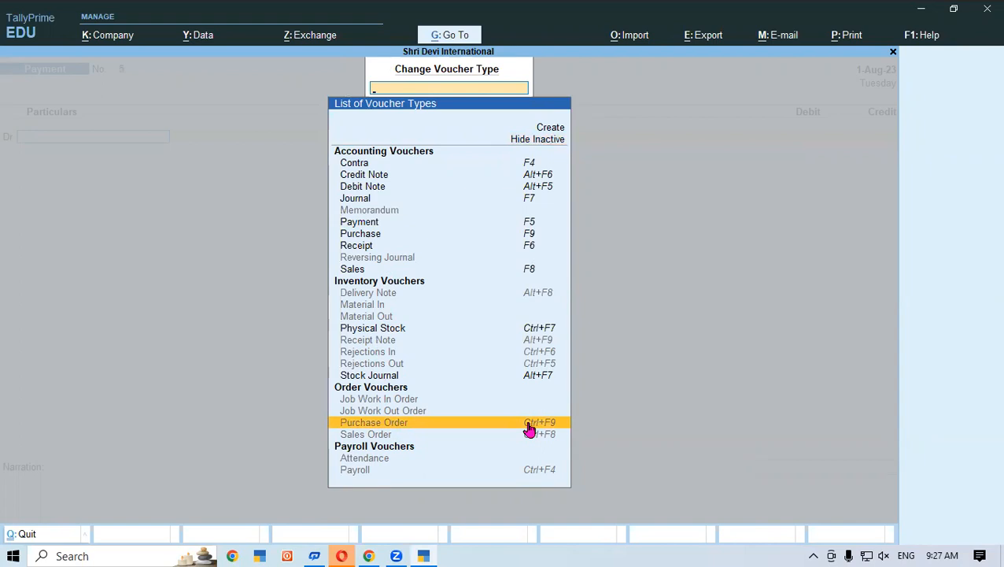
{"action": "left_click", "coordinate": [528, 423]}
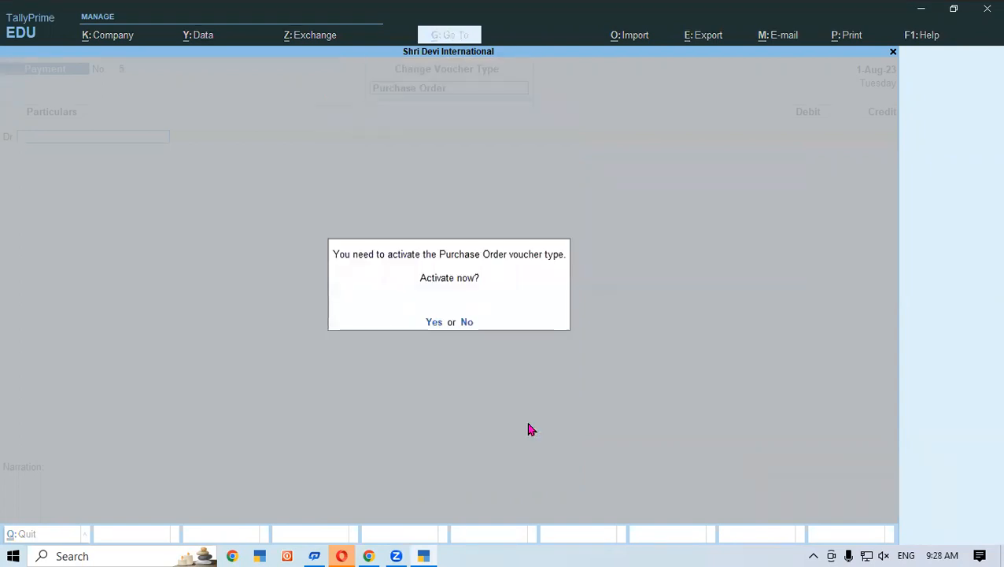
{"action": "key", "text": "n"}
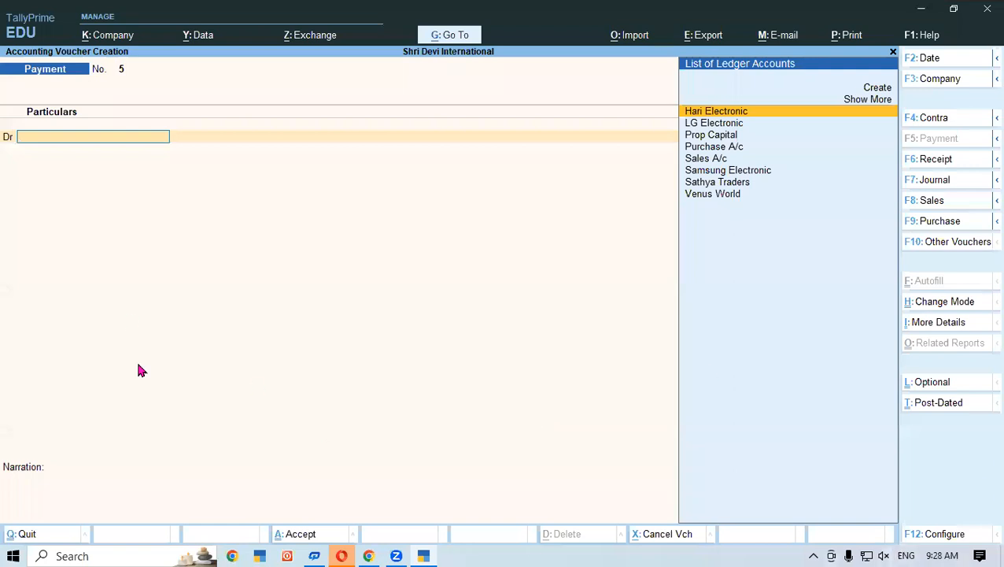
- Read the purchase order steps in the browser's course document, return to TallyPrime and activate the inactive Purchase Order voucher type
{"action": "left_click", "coordinate": [369, 555]}
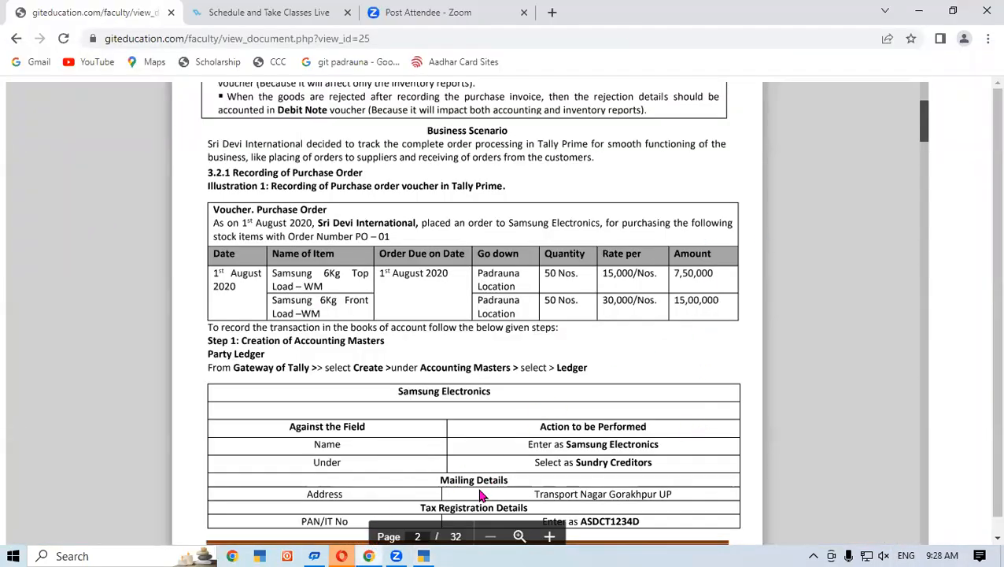
{"action": "scroll", "coordinate": [480, 496], "scroll_direction": "down", "scroll_amount": 1}
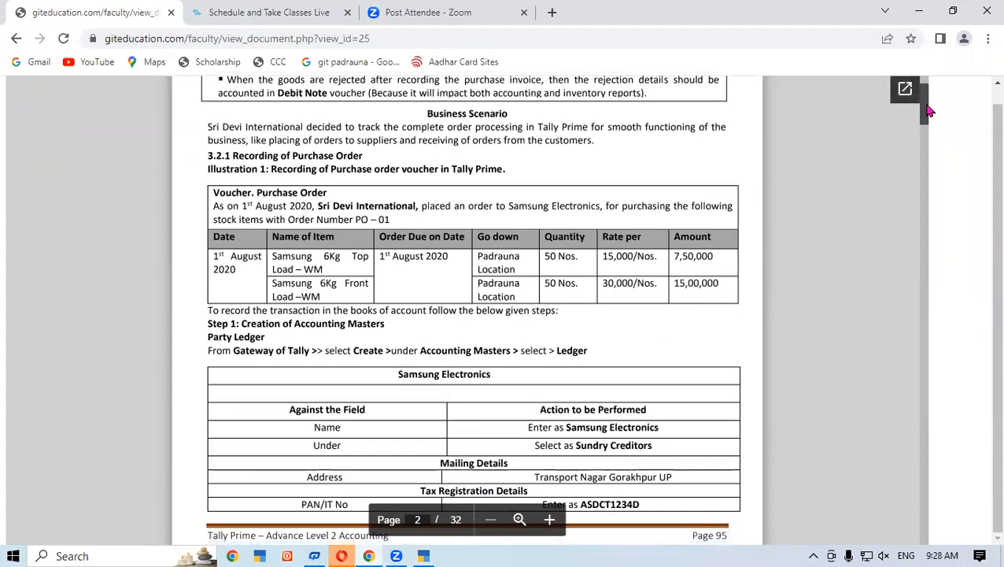
{"action": "left_click_drag", "start_coordinate": [927, 111], "coordinate": [925, 119]}
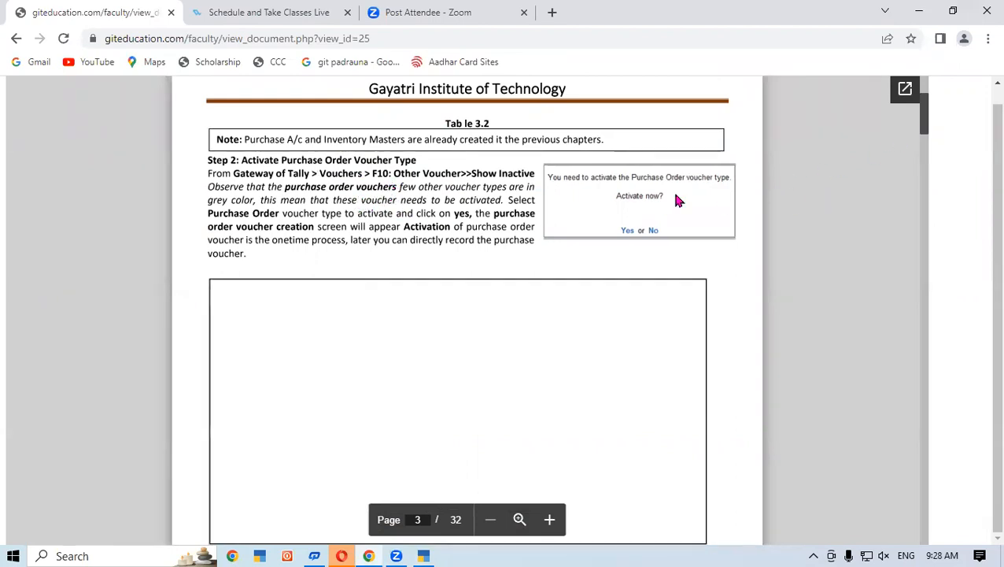
{"action": "left_click_drag", "start_coordinate": [928, 123], "coordinate": [925, 131]}
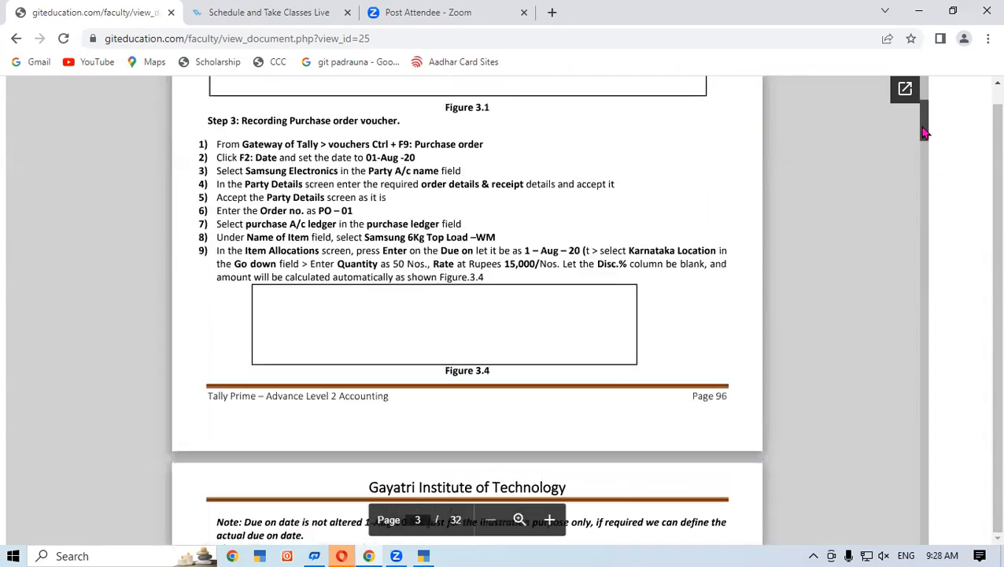
{"action": "left_click", "coordinate": [424, 554]}
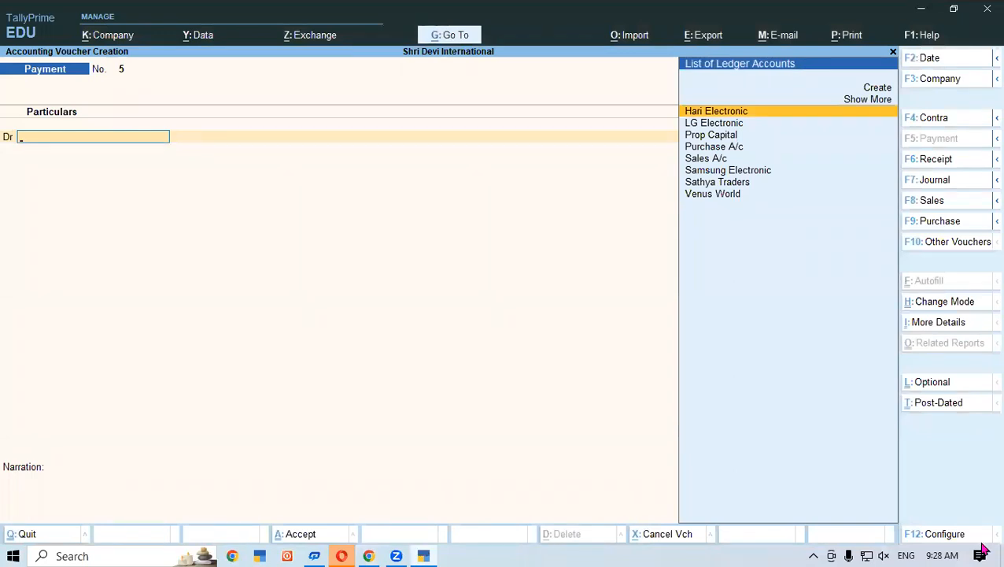
{"action": "left_click", "coordinate": [947, 242]}
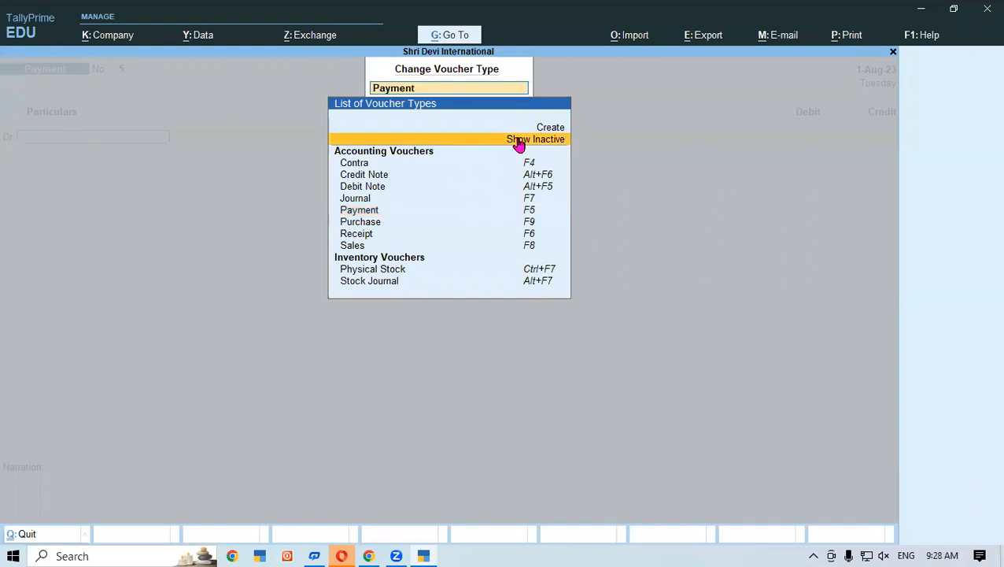
{"action": "key", "text": "Return"}
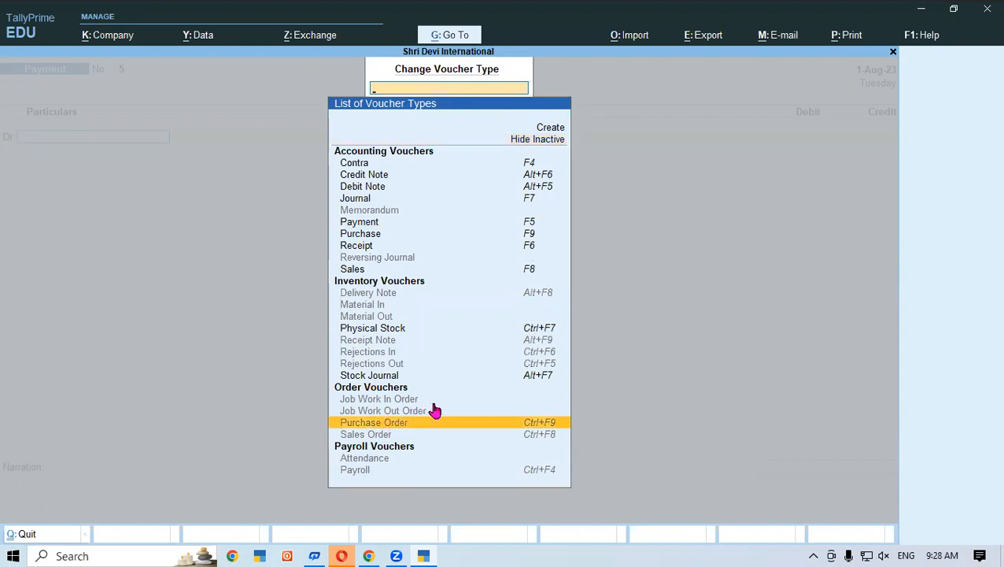
{"action": "key", "text": "Return"}
{"action": "key", "text": "y"}
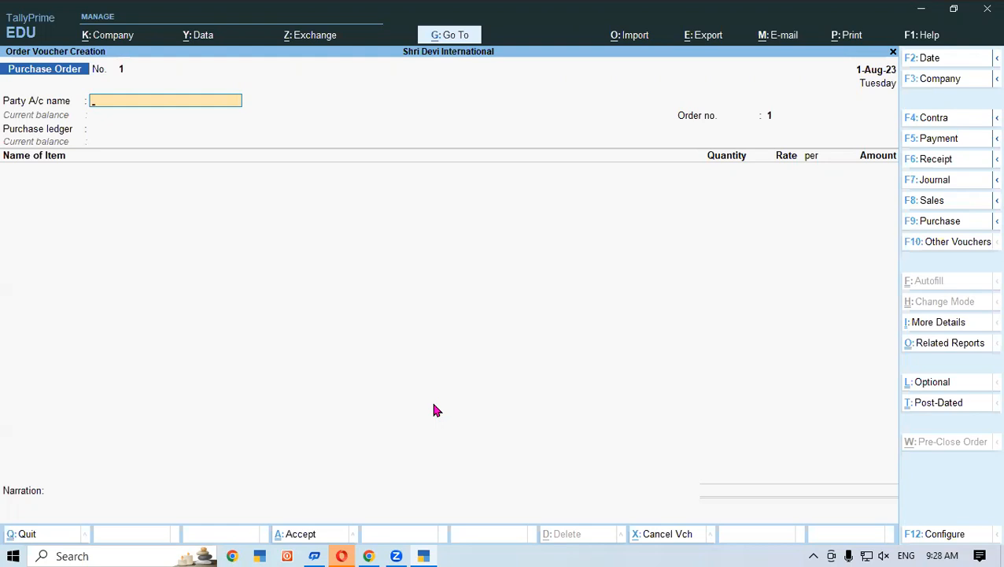
- Select Samsung Electronic as the party account, leaving the order and receipt details blank and the supplier's party details at their defaults
{"action": "type", "text": "Sa"}
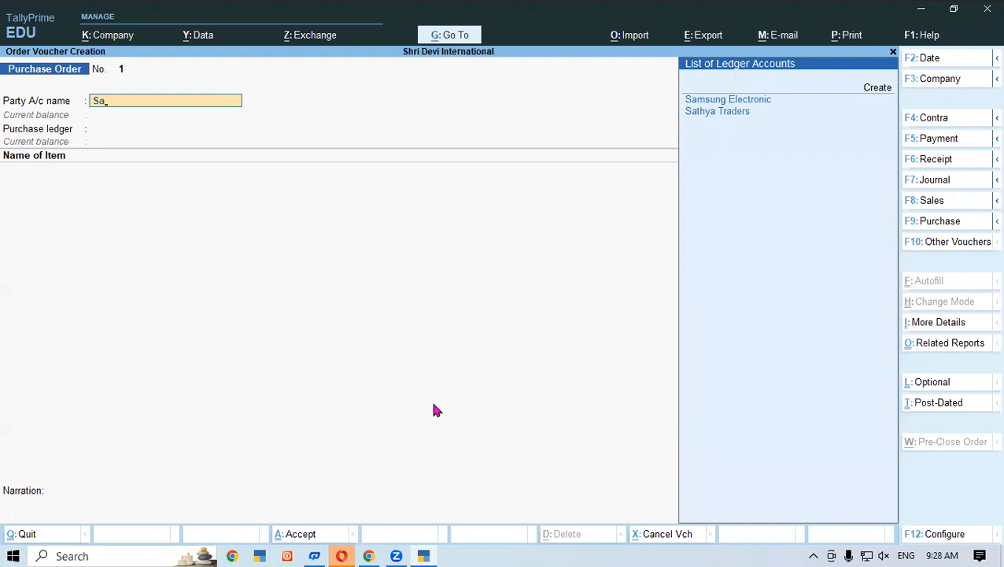
{"action": "key", "text": "Return"}
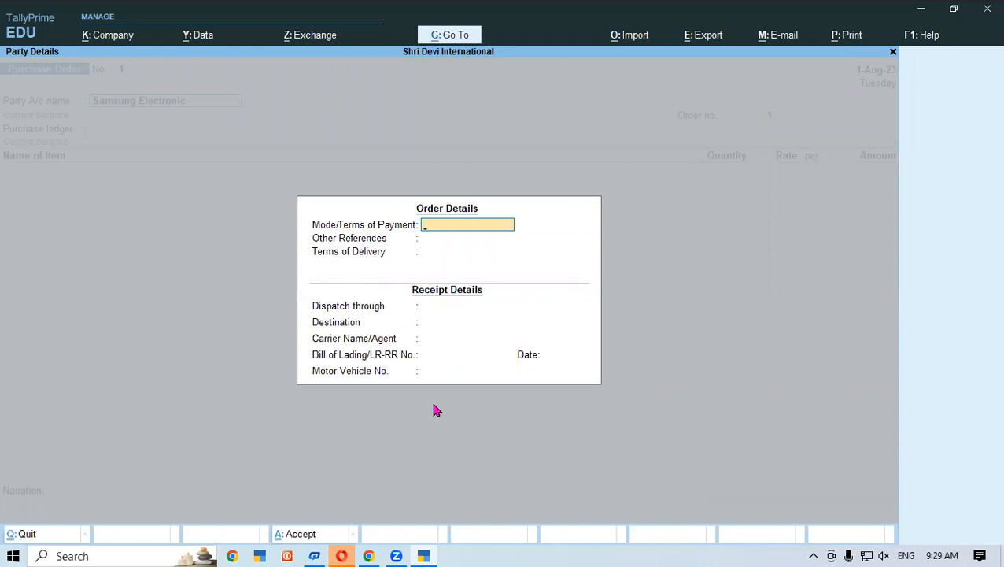
{"action": "key", "text": "Return"}
{"action": "key", "text": "Return"}
{"action": "key", "text": "Return"}
{"action": "key", "text": "Return"}
{"action": "key", "text": "Return"}
{"action": "key", "text": "Return"}
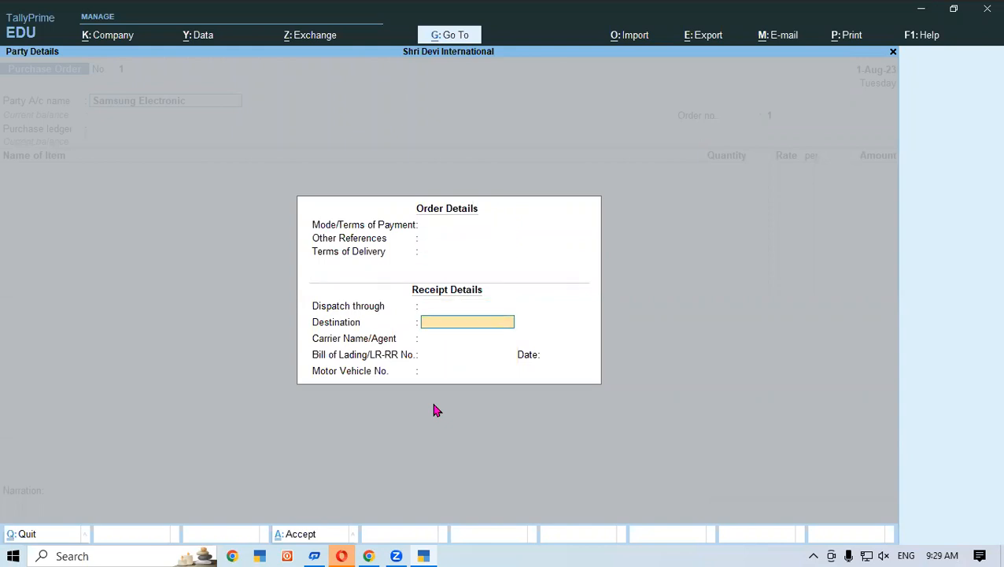
{"action": "key", "text": "Return"}
{"action": "key", "text": "Return"}
{"action": "key", "text": "Return"}
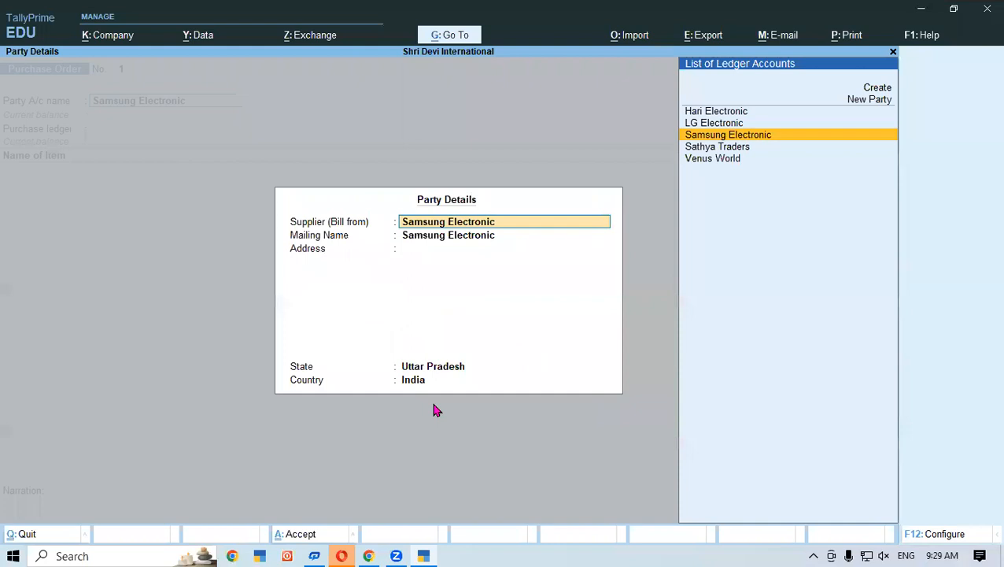
{"action": "key", "text": "Return"}
{"action": "key", "text": "Return"}
{"action": "key", "text": "Return"}
{"action": "key", "text": "Return"}
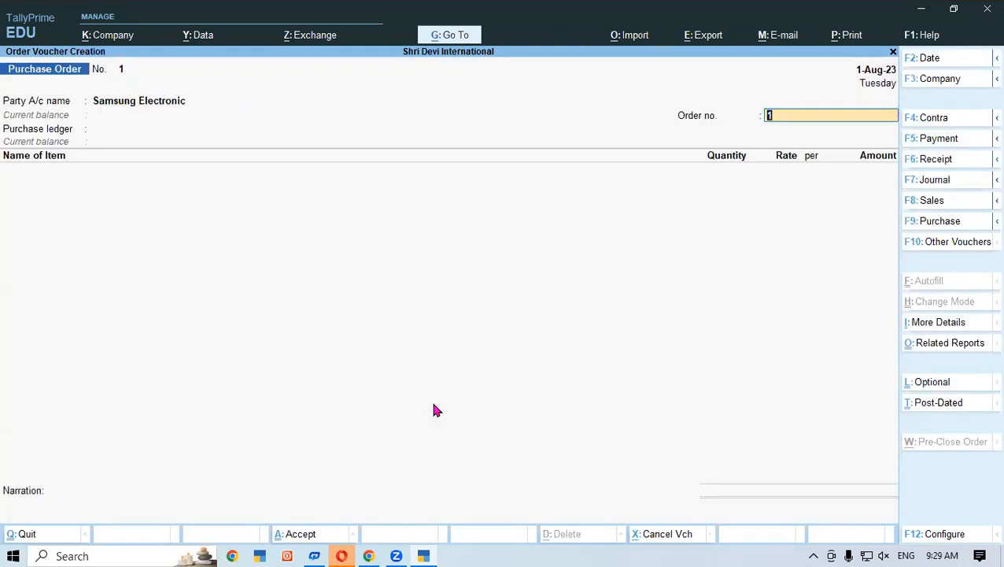
- Set the order number to PO-01 and choose Purchase A/c as the purchase ledger
{"action": "type", "text": "PO-01"}
{"action": "key", "text": "Return"}
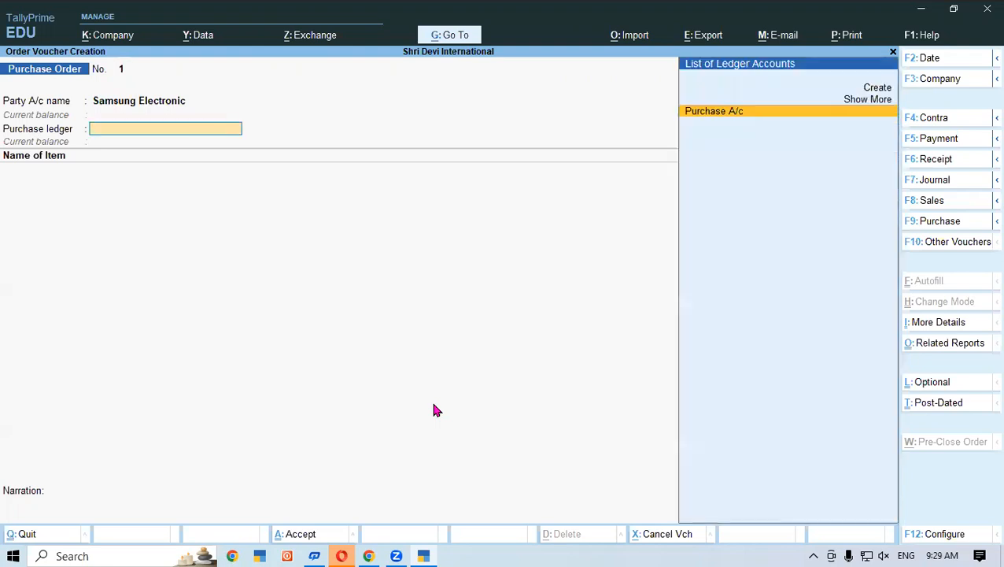
{"action": "key", "text": "Return"}
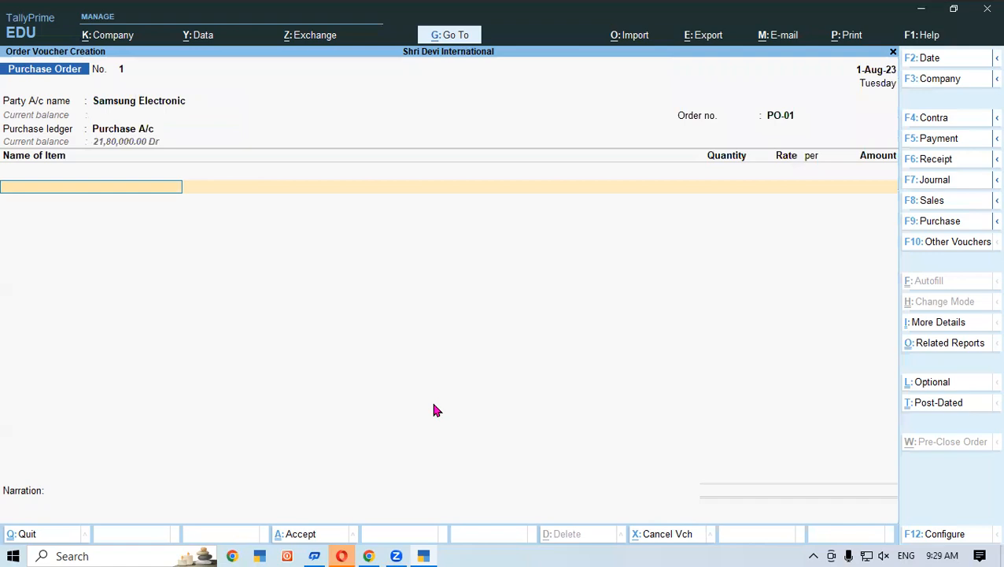
- Check the course document for the ordered item and add Samsung 6 Kg Top Load Wm to the purchase order
{"action": "left_click", "coordinate": [425, 553]}
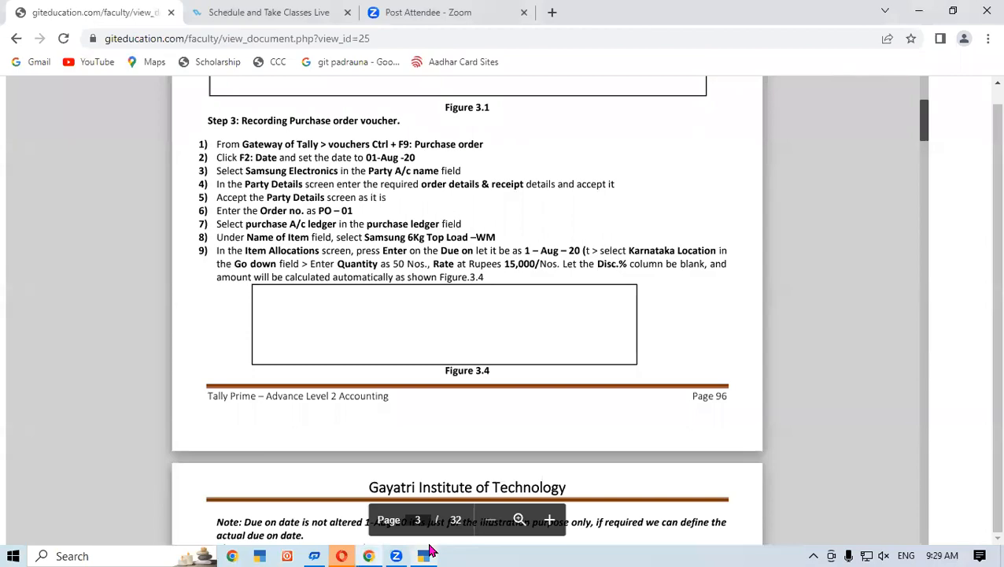
{"action": "left_click", "coordinate": [426, 554]}
{"action": "left_click", "coordinate": [429, 554]}
{"action": "left_click", "coordinate": [424, 554]}
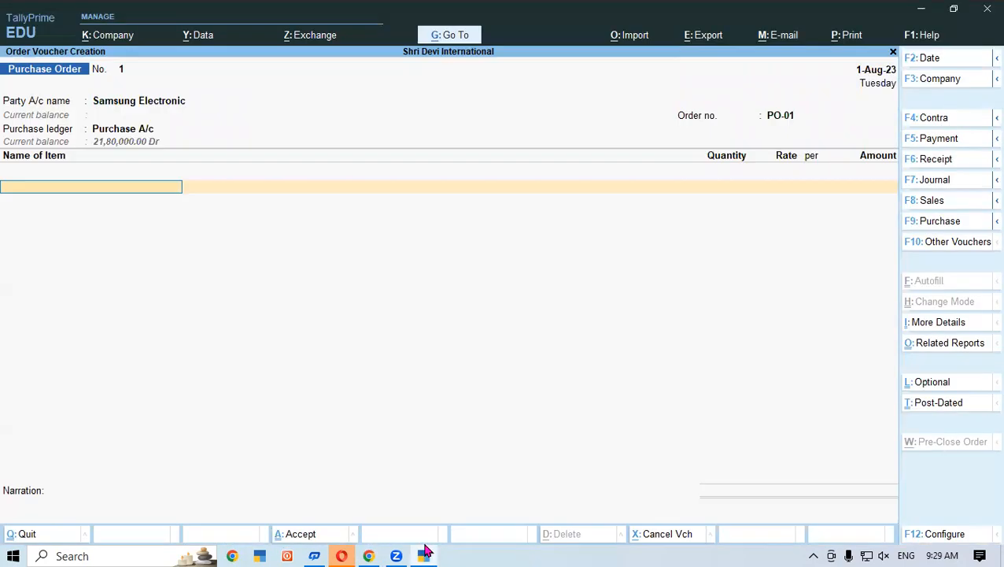
{"action": "type", "text": "Sa"}
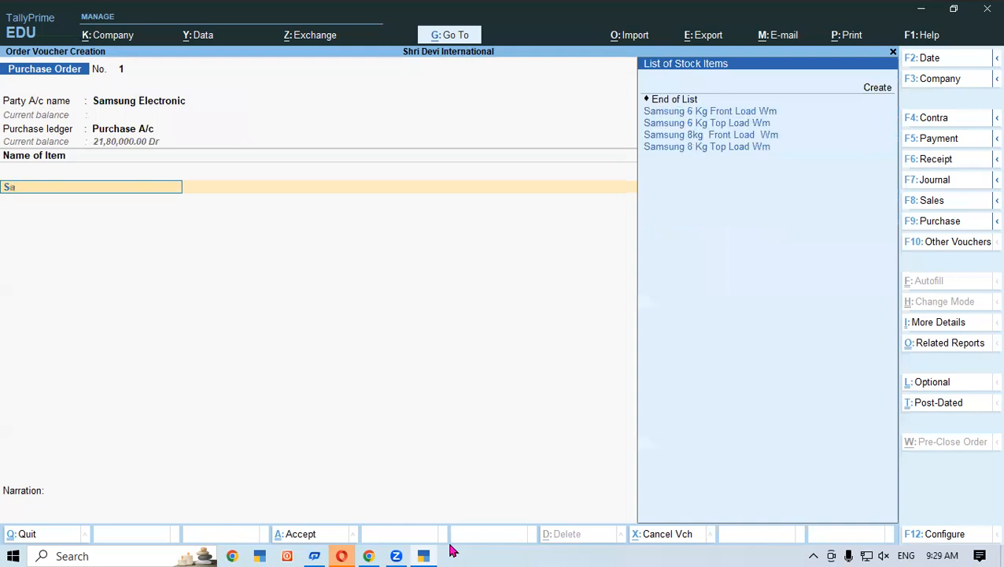
{"action": "key", "text": "Down"}
{"action": "key", "text": "Down"}
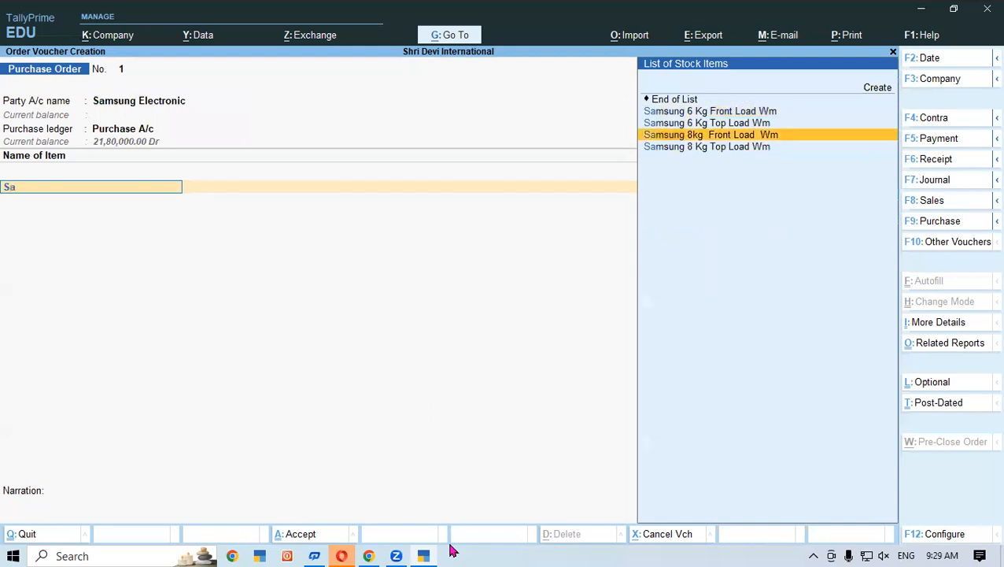
{"action": "key", "text": "Up"}
{"action": "key", "text": "Return"}
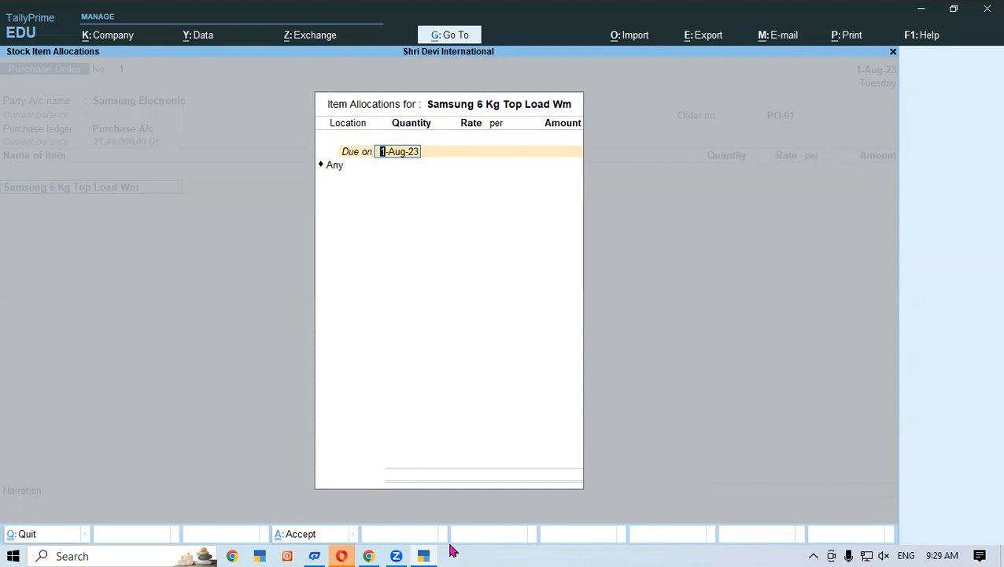
- Consult the item allocation instructions in the course document and keep 1-Aug-23 as the item's due date in TallyPrime
{"action": "left_click", "coordinate": [368, 555]}
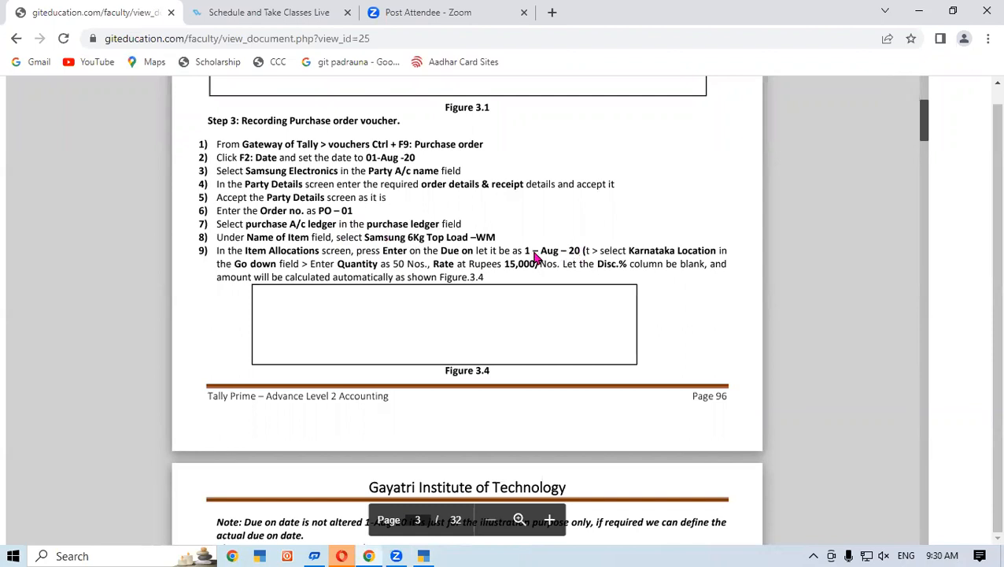
{"action": "mouse_move", "coordinate": [423, 551]}
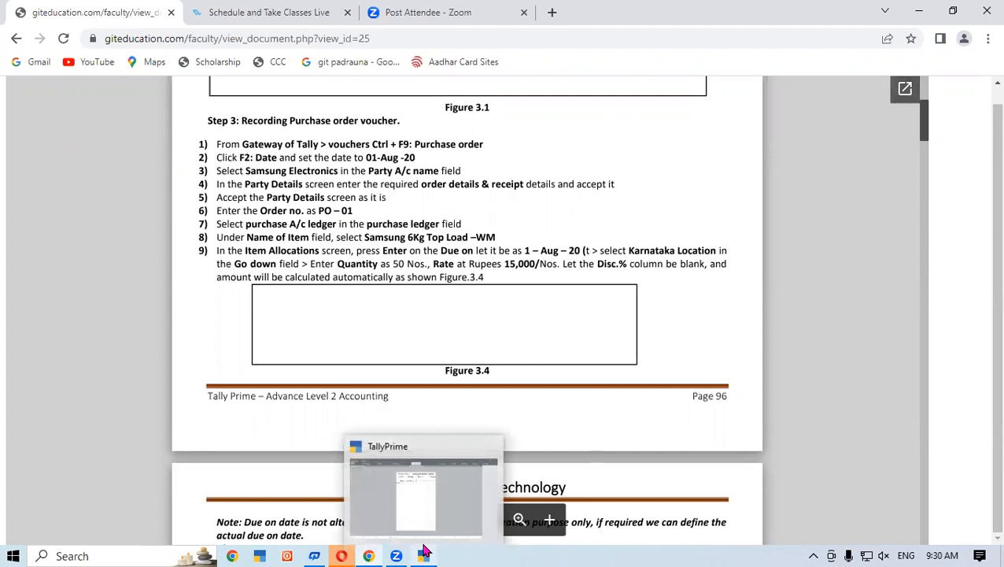
{"action": "left_click", "coordinate": [424, 554]}
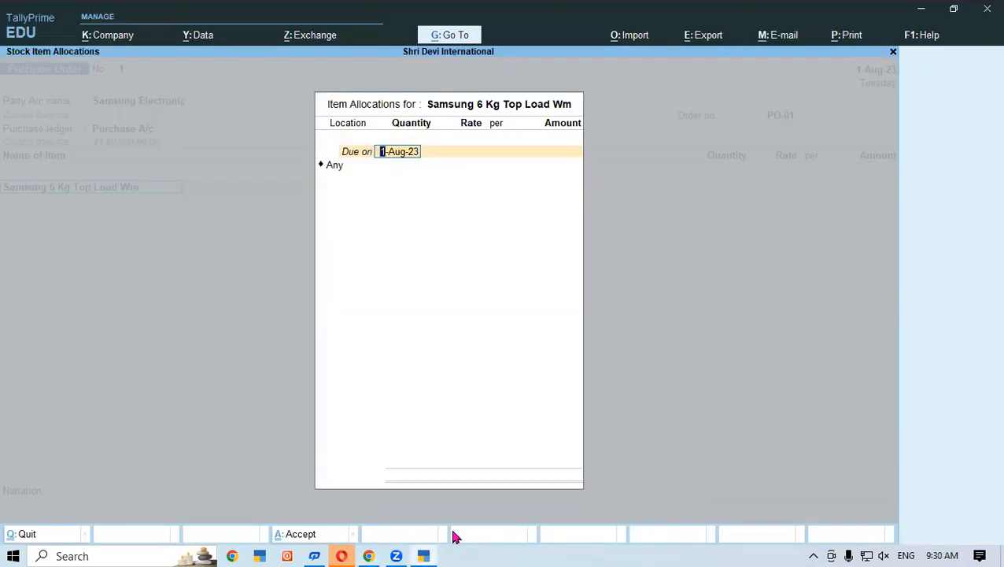
{"action": "key", "text": "Return"}
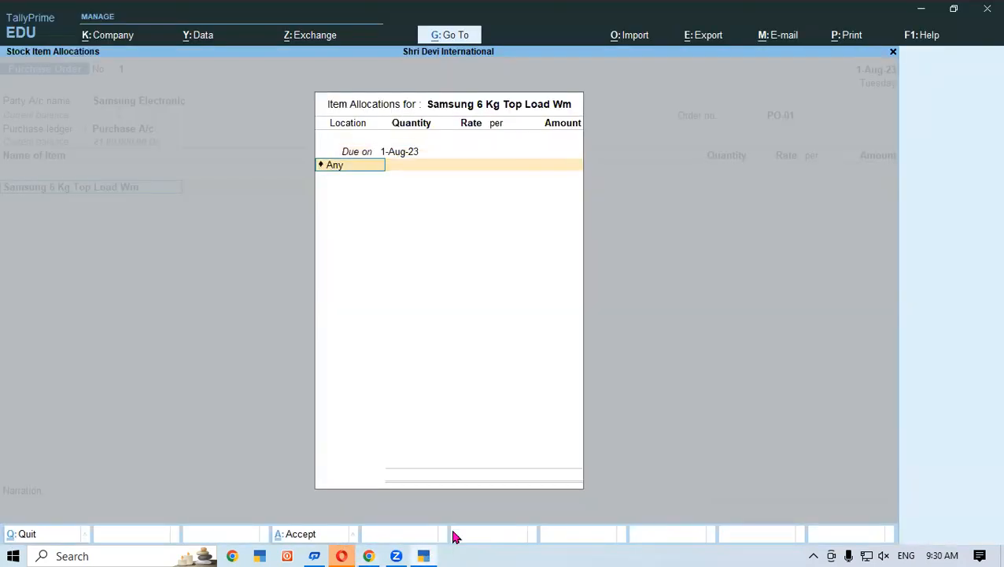
- Create a new location named Karnataka under Primary and assign it to the item allocation
{"action": "key", "text": "BackSpace"}
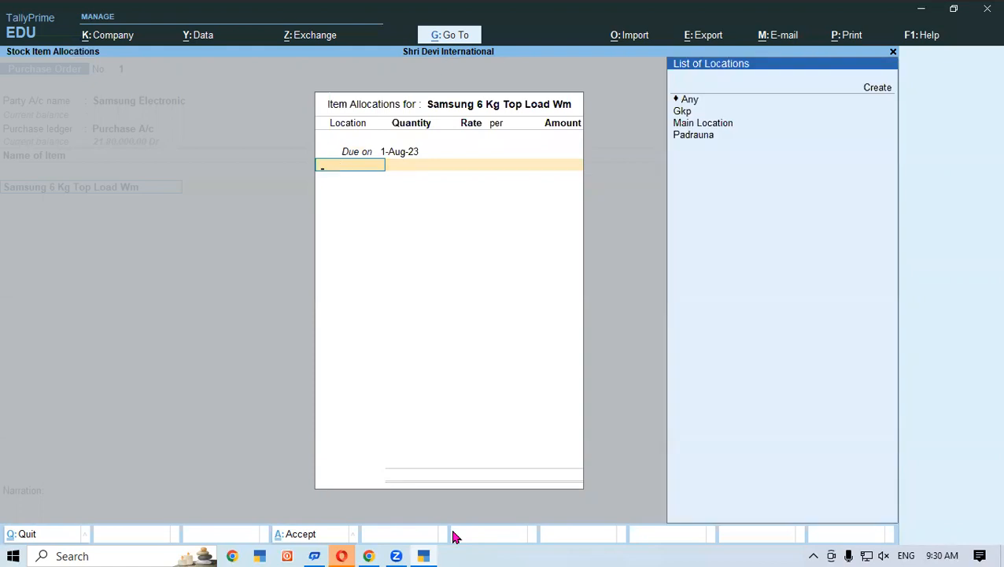
{"action": "left_click", "coordinate": [878, 87]}
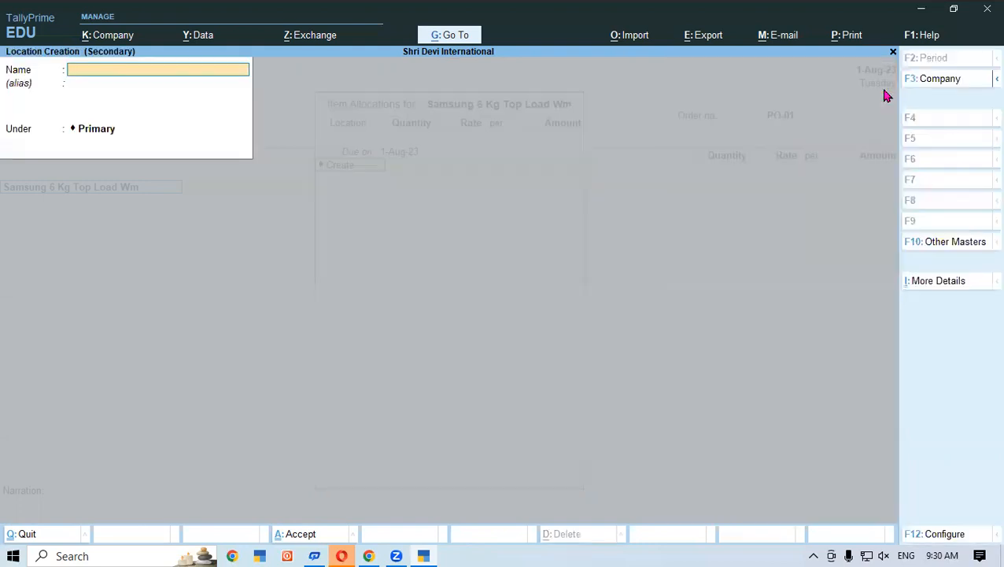
{"action": "type", "text": "Karnataka"}
{"action": "key", "text": "Return"}
{"action": "key", "text": "Return"}
{"action": "key", "text": "Return"}
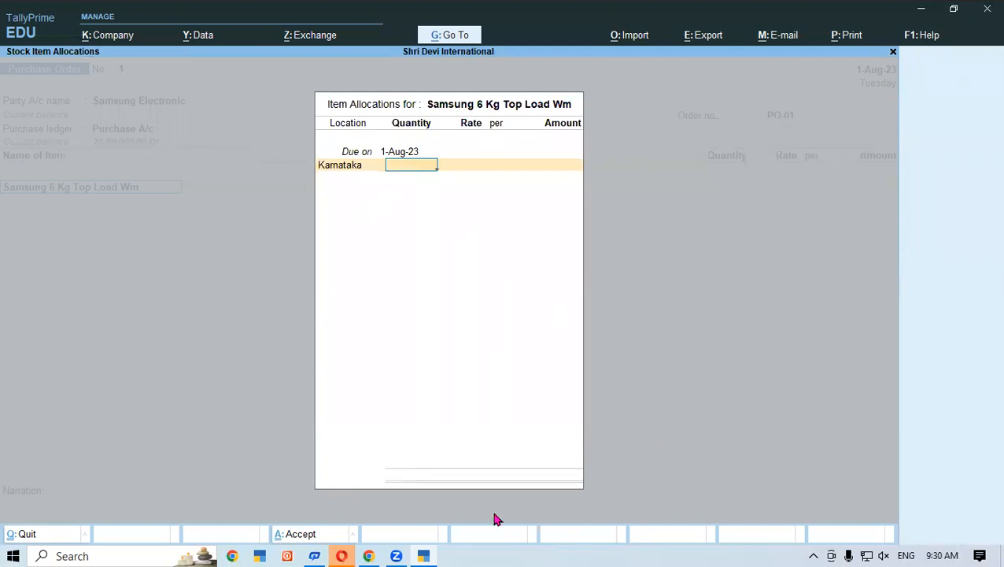
- Consult the course document and allocate 50 Nos of the Samsung 6 Kg Top Load Wm at a rate of 15,000 in TallyPrime
{"action": "left_click", "coordinate": [425, 553]}
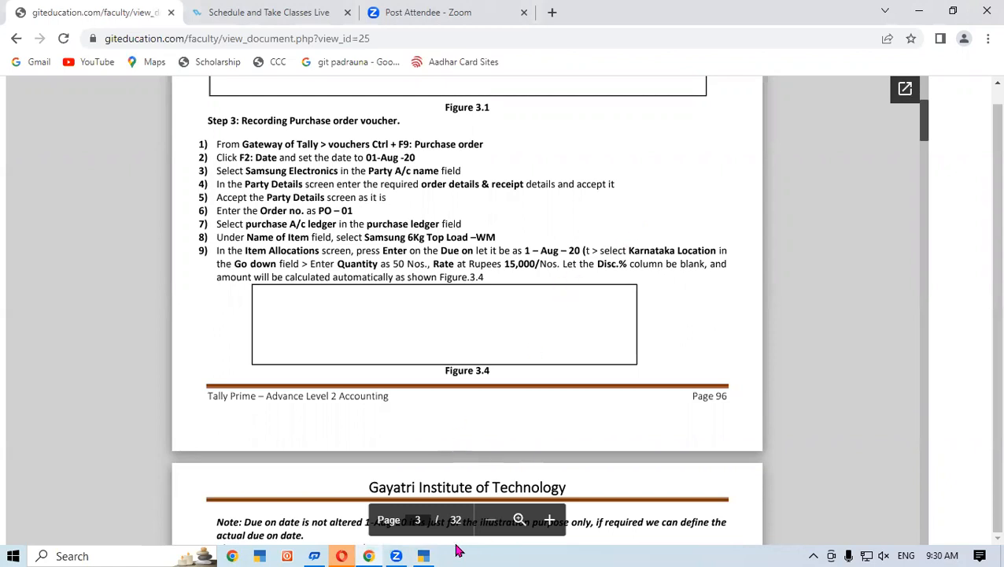
{"action": "left_click", "coordinate": [432, 552]}
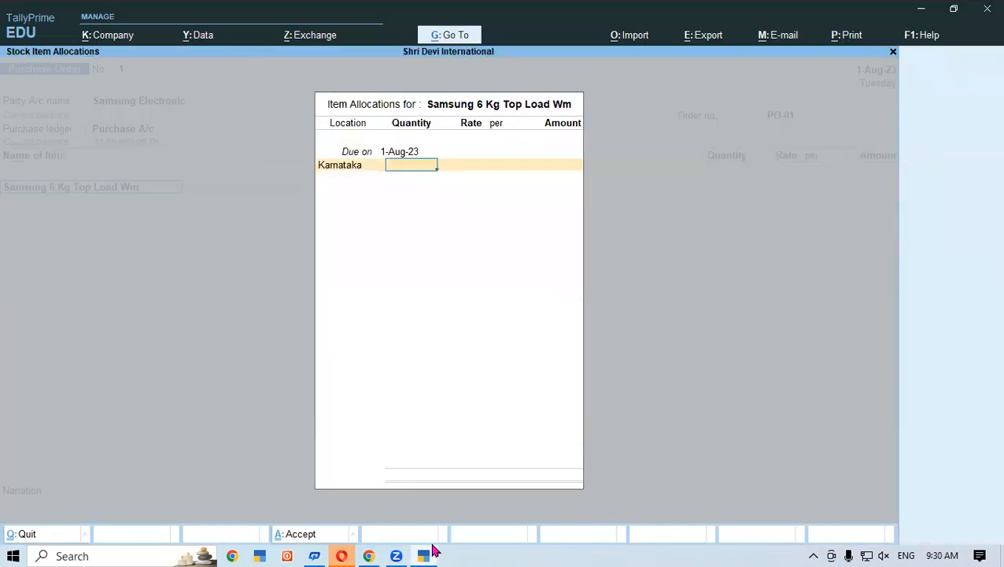
{"action": "type", "text": "50"}
{"action": "key", "text": "Return"}
{"action": "type", "text": "15,000"}
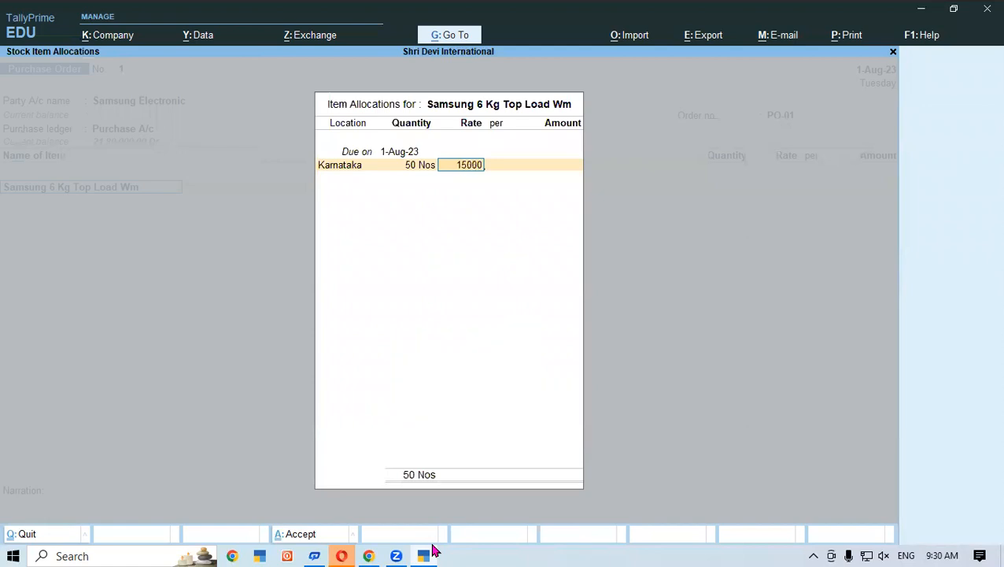
{"action": "key", "text": "Return"}
{"action": "key", "text": "Return"}
{"action": "key", "text": "Return"}
{"action": "key", "text": "Return"}
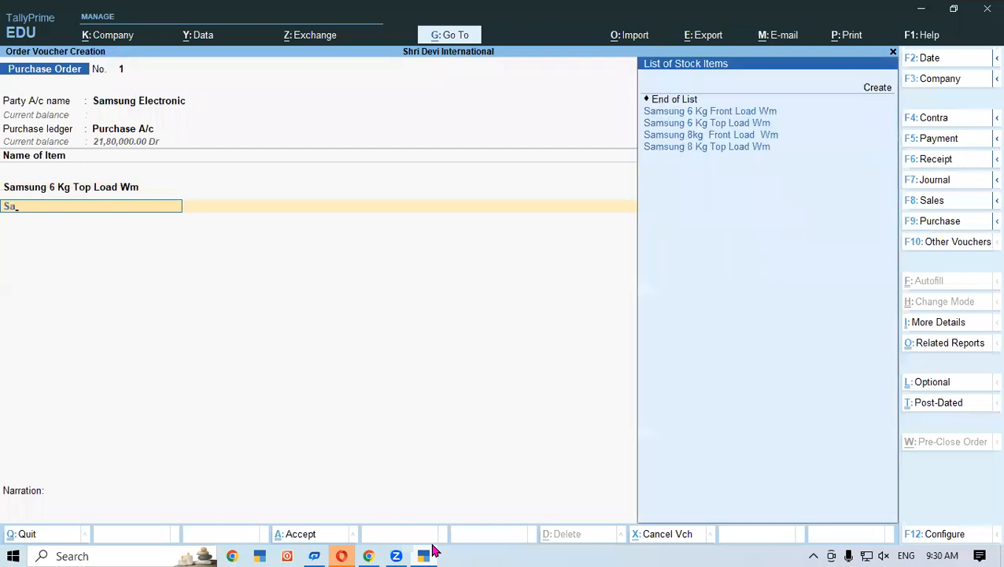
- Add Samsung 6 Kg Front Load Wm as the second item, keeping 1-Aug-23 as its due date and Karnataka as its location
{"action": "left_click", "coordinate": [429, 554]}
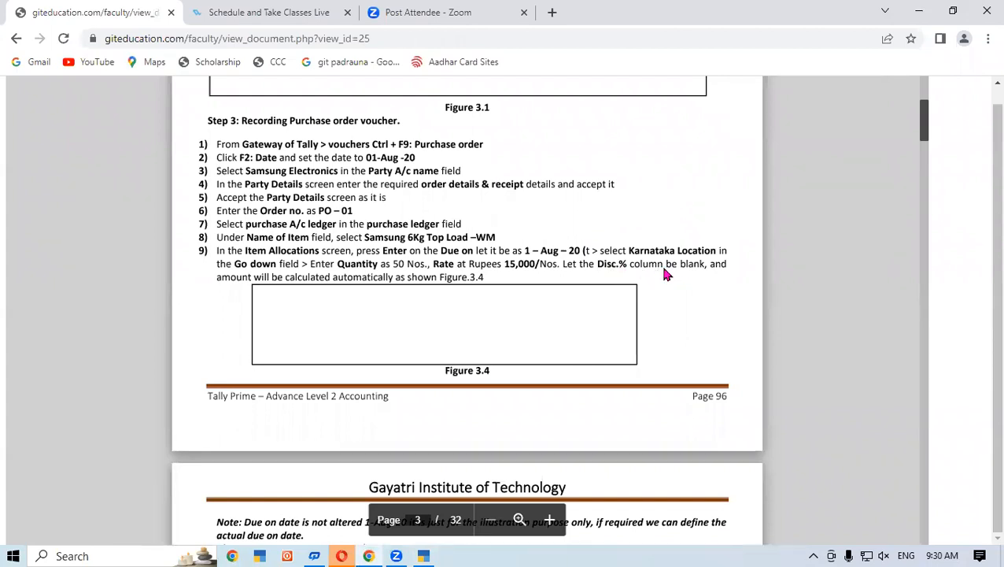
{"action": "left_click", "coordinate": [423, 555]}
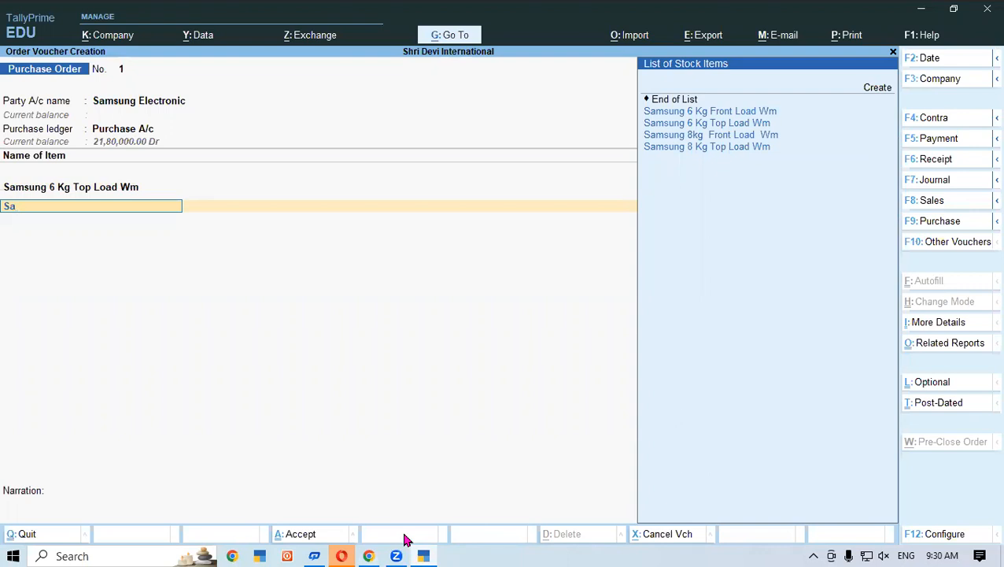
{"action": "key", "text": "Up"}
{"action": "key", "text": "Up"}
{"action": "key", "text": "Up"}
{"action": "key", "text": "Up"}
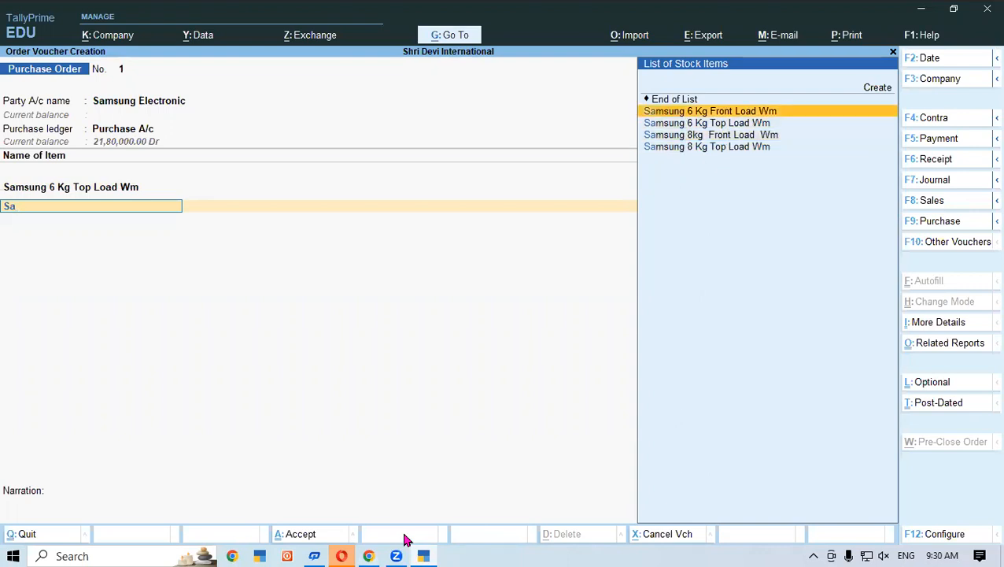
{"action": "key", "text": "Return"}
{"action": "key", "text": "Return"}
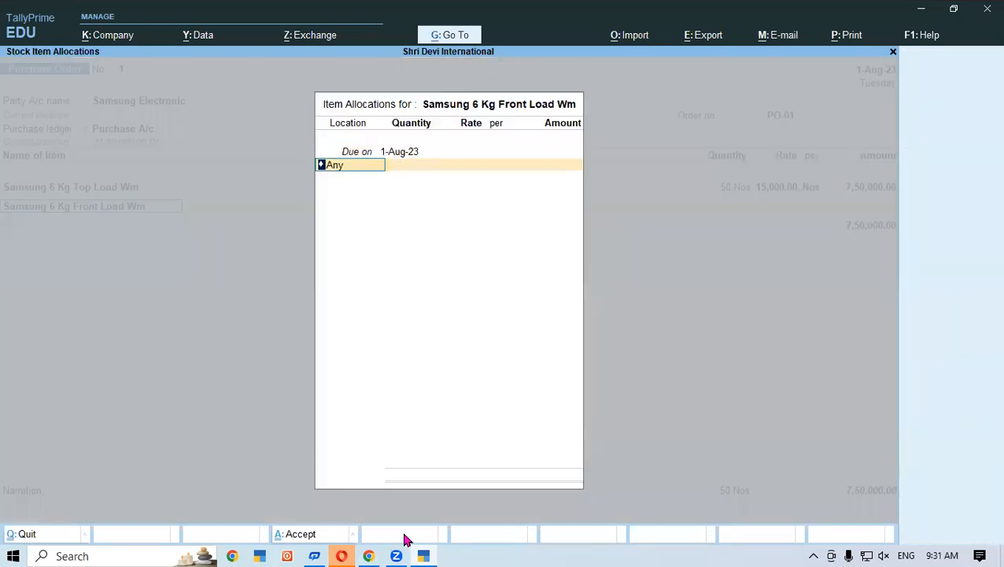
{"action": "type", "text": "K"}
{"action": "key", "text": "Return"}
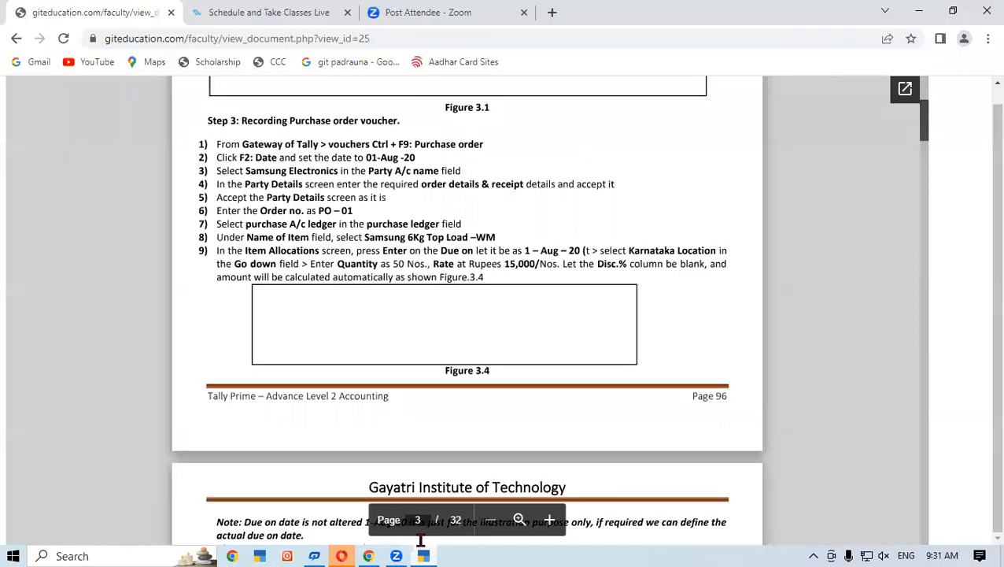
- Check the second item's instructions in the course document and allocate 50 Nos of the front load item at 30,000 in TallyPrime
{"action": "left_click", "coordinate": [422, 551]}
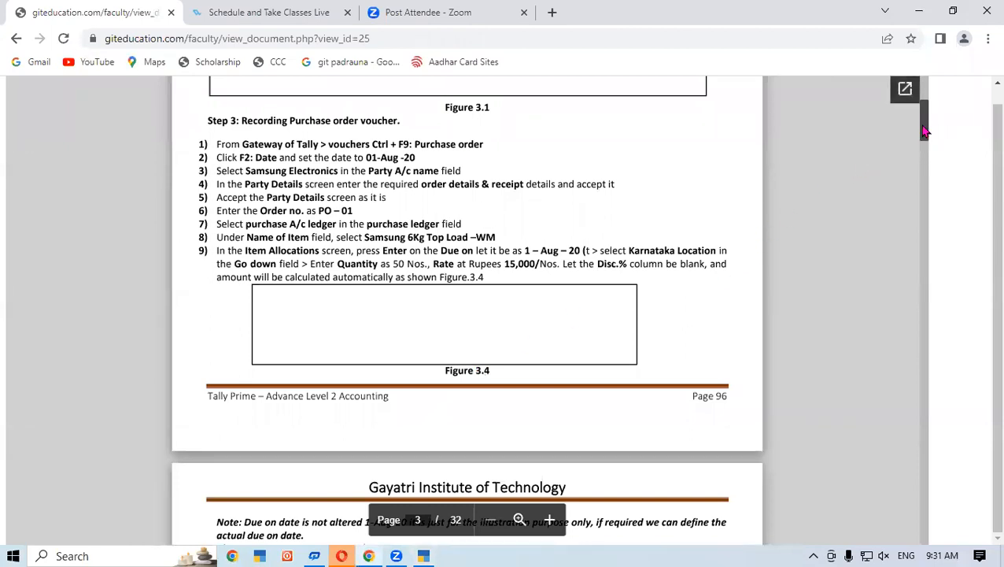
{"action": "left_click_drag", "start_coordinate": [924, 131], "coordinate": [926, 137]}
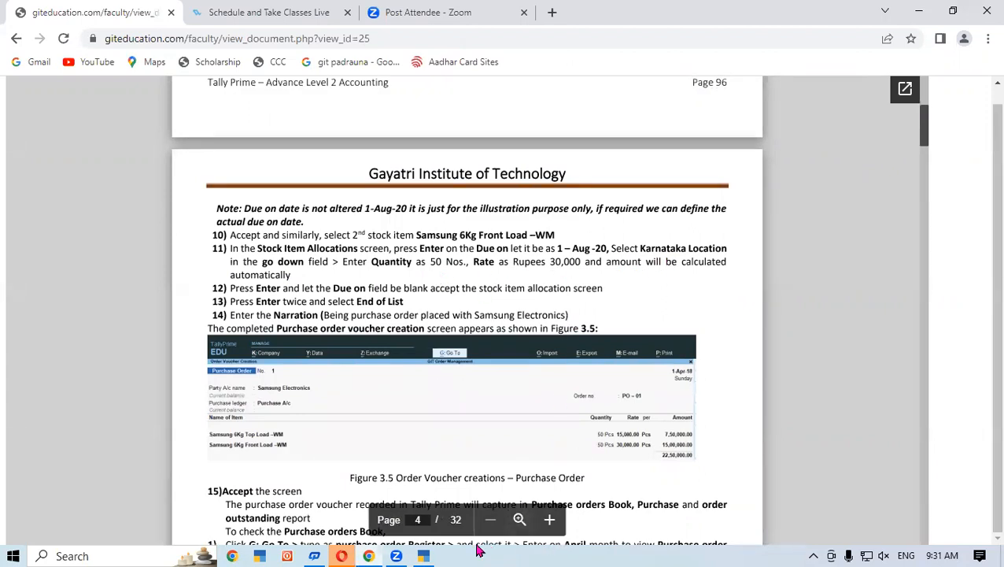
{"action": "left_click", "coordinate": [429, 553]}
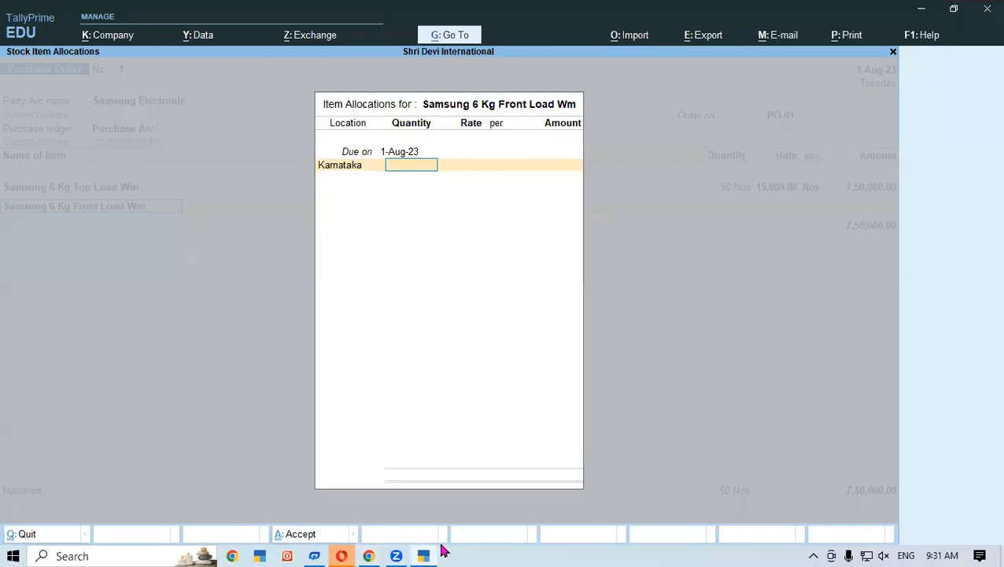
{"action": "type", "text": "50"}
{"action": "key", "text": "Return"}
{"action": "type", "text": "30,000"}
{"action": "key", "text": "Return"}
{"action": "key", "text": "Return"}
{"action": "key", "text": "Return"}
{"action": "key", "text": "Return"}
{"action": "key", "text": "Return"}
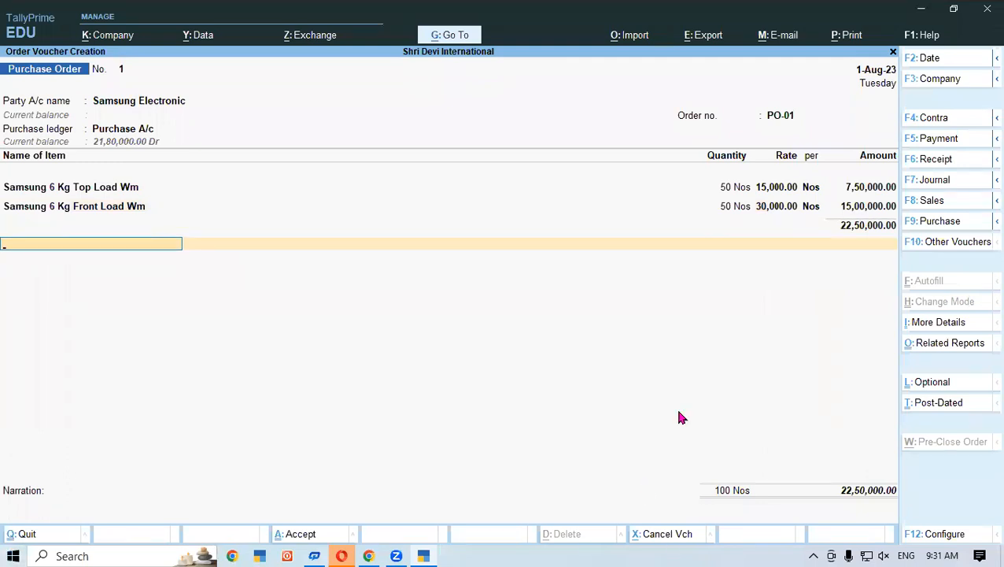
- End the item list and save the purchase order with the narration left blank
{"action": "left_click", "coordinate": [419, 554]}
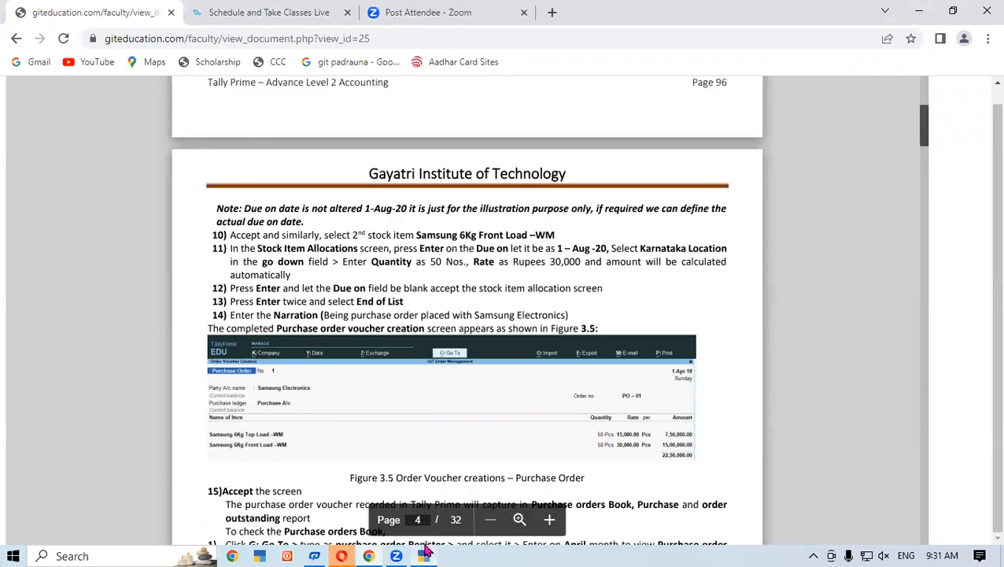
{"action": "left_click", "coordinate": [425, 552]}
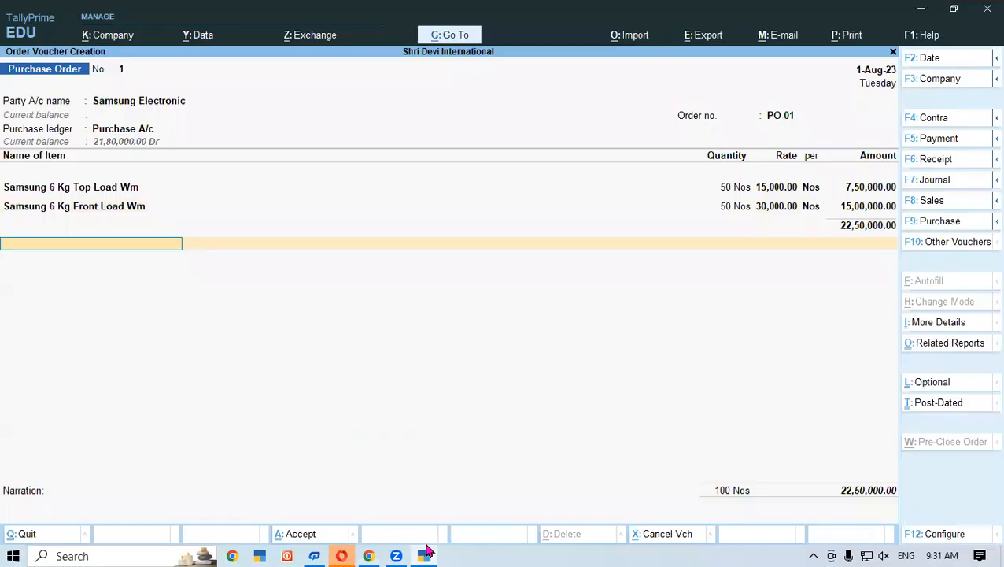
{"action": "key", "text": "Return"}
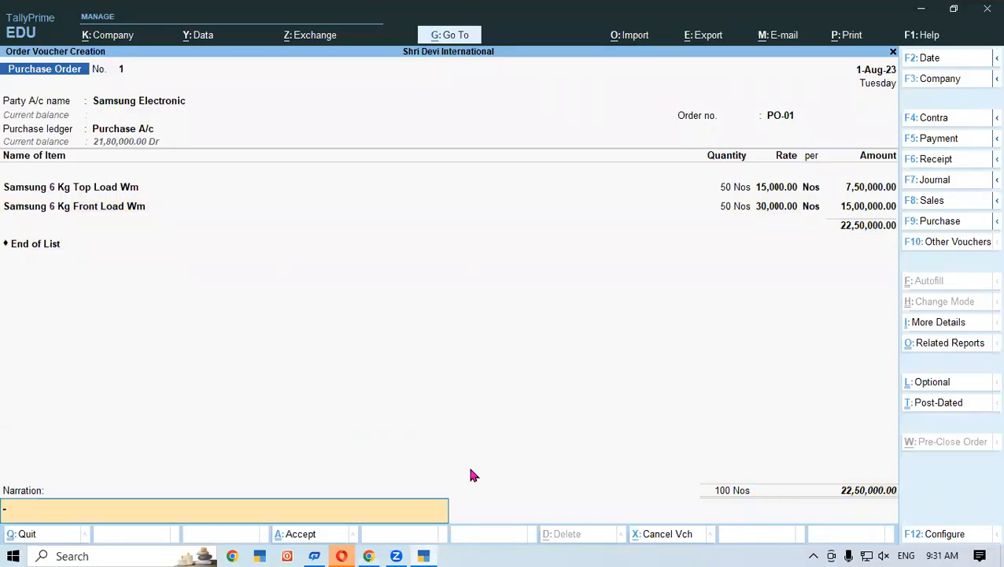
{"action": "key", "text": "Return"}
{"action": "key", "text": "Return"}
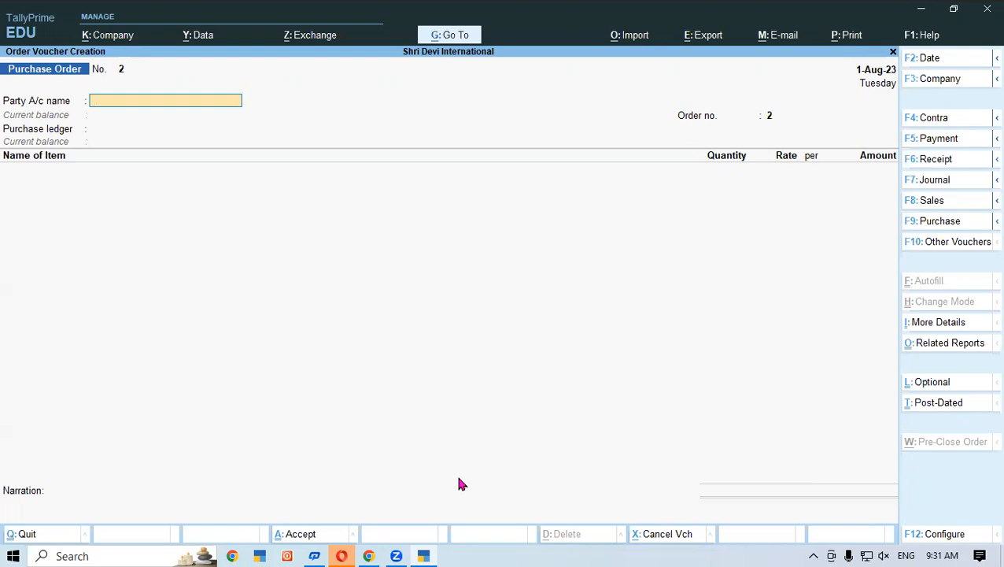
- Read the course document's Purchase orders Book instructions, view August's purchase order register in detail in TallyPrime, and return to the Gateway of Tally
{"action": "left_click", "coordinate": [369, 556]}
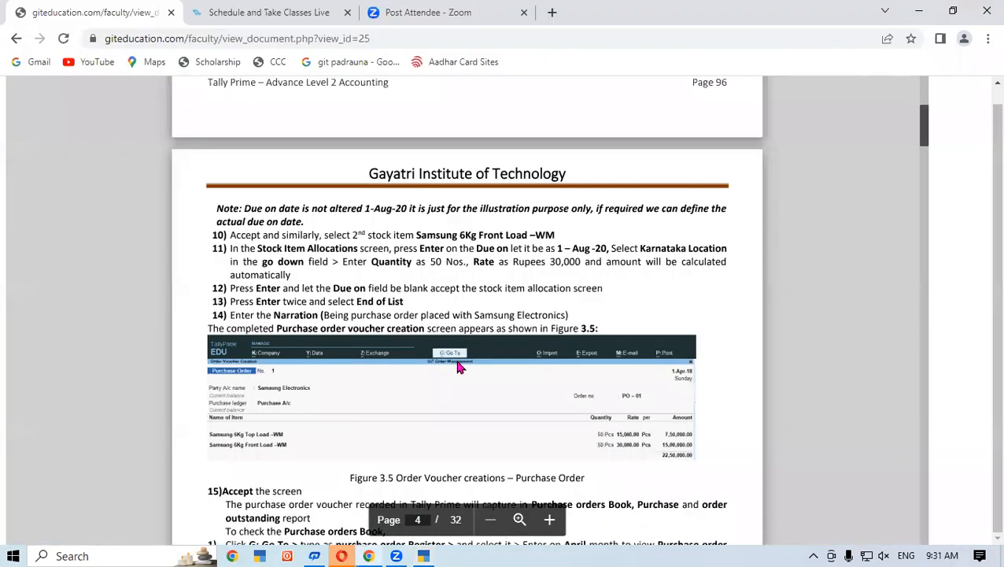
{"action": "left_click_drag", "start_coordinate": [929, 134], "coordinate": [928, 138]}
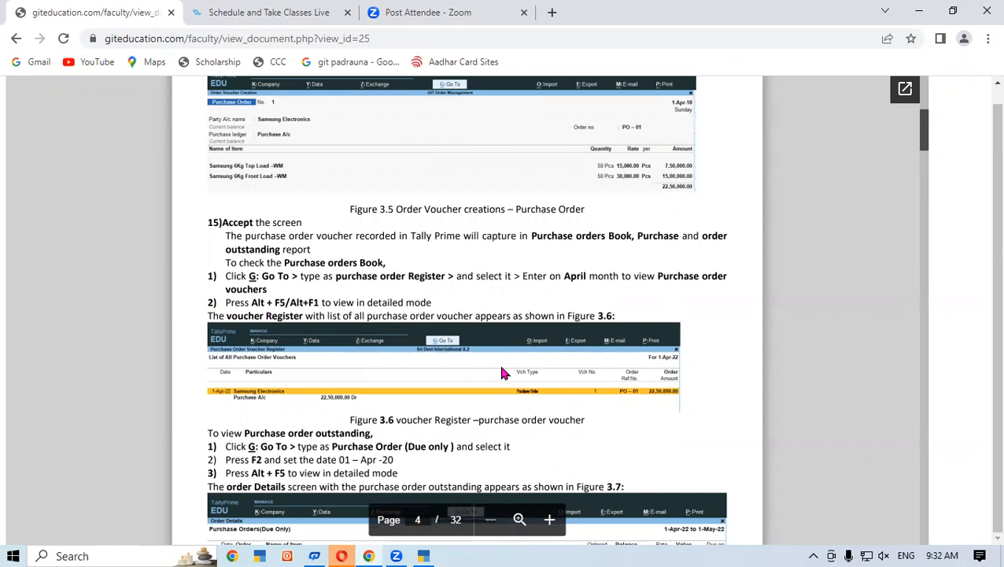
{"action": "left_click", "coordinate": [424, 554]}
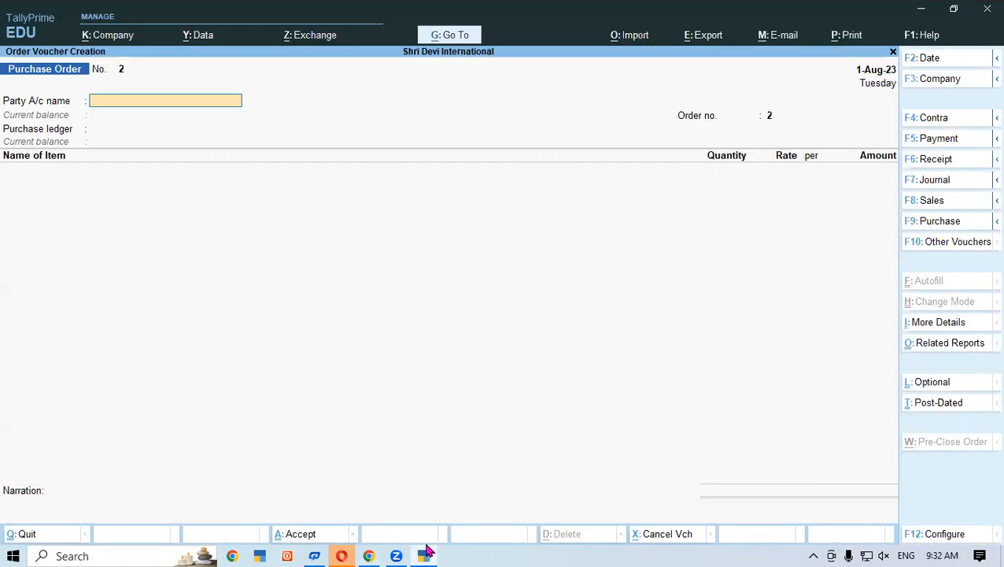
{"action": "key", "text": "Escape"}
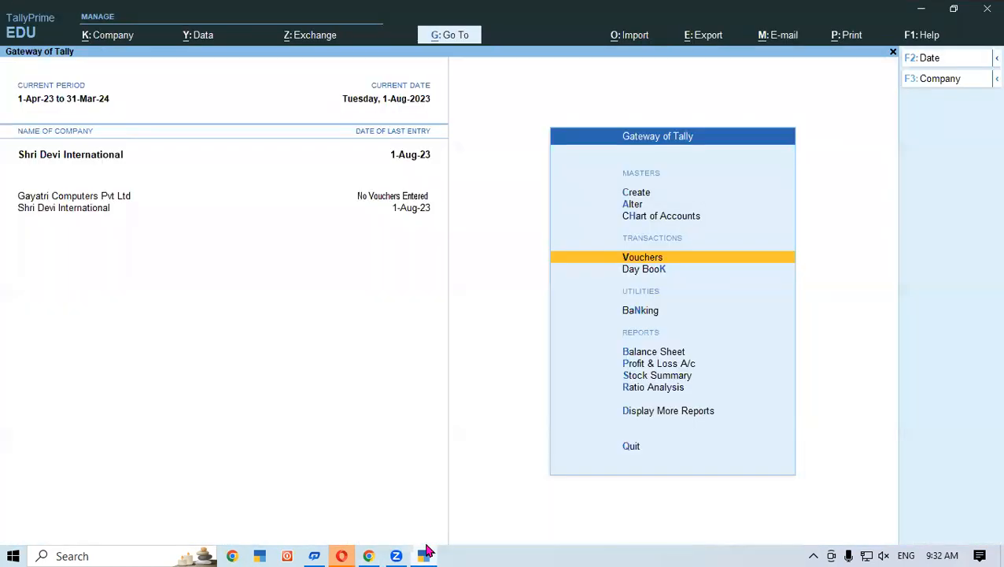
{"action": "key", "text": "alt+g"}
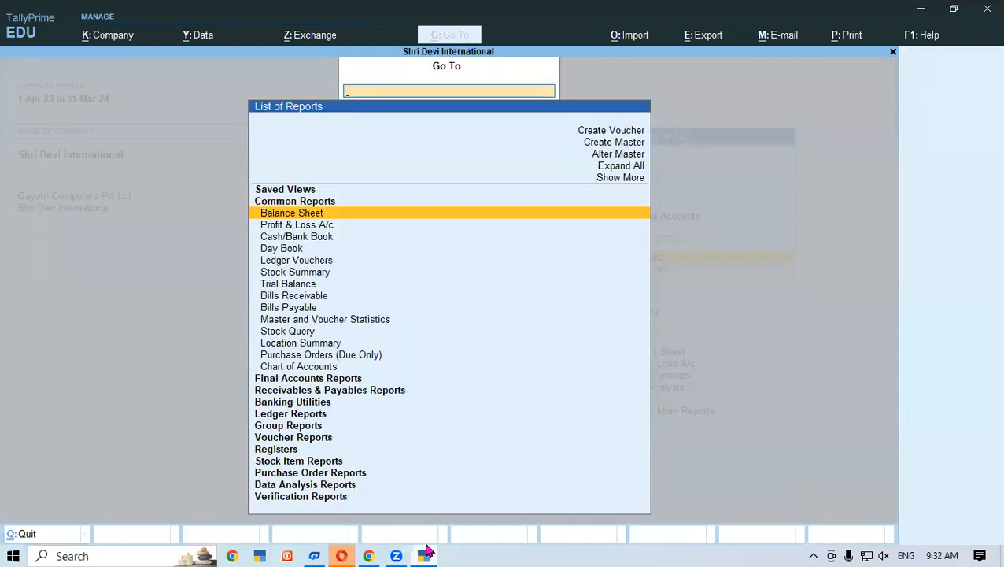
{"action": "type", "text": "Purch"}
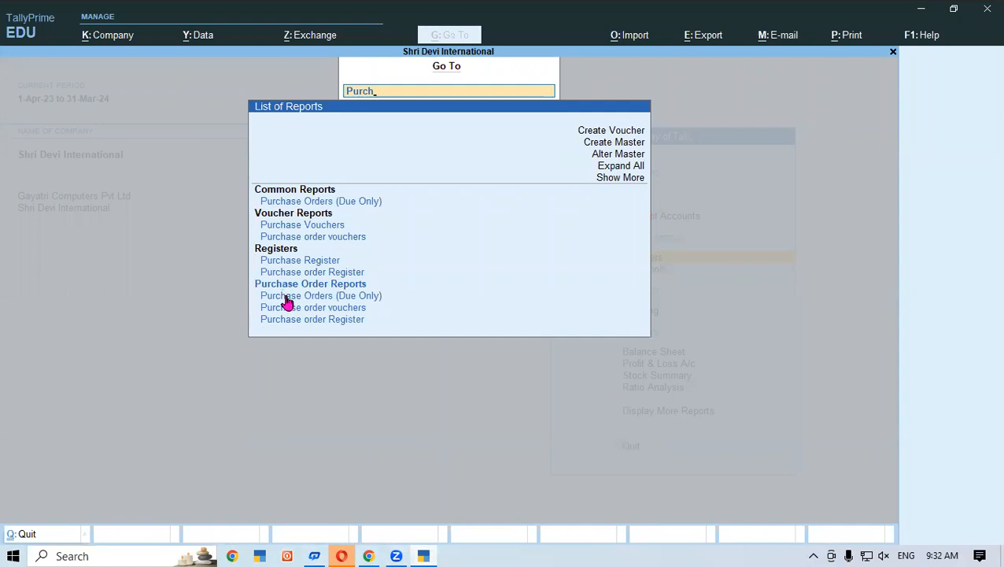
{"action": "left_click", "coordinate": [294, 273]}
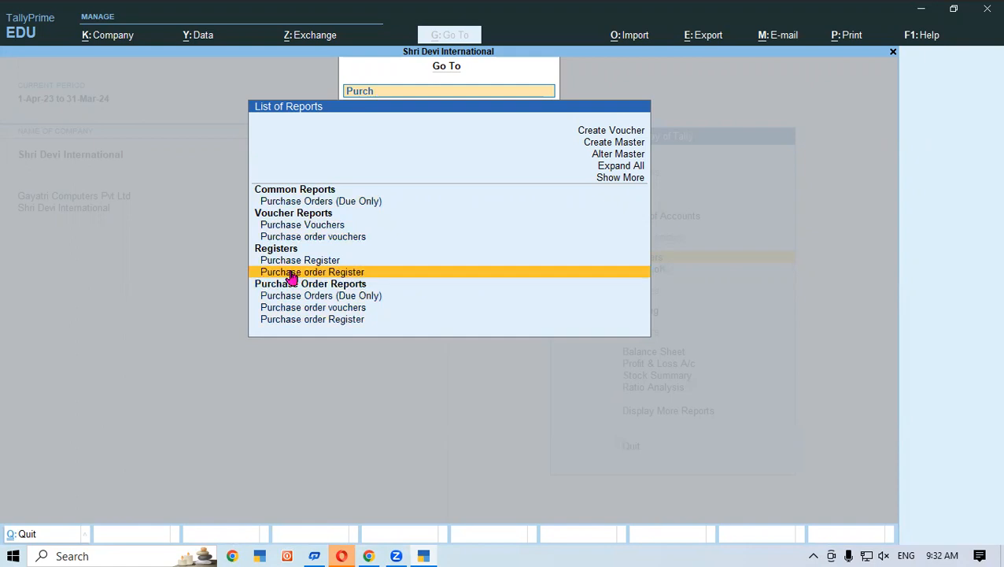
{"action": "left_click", "coordinate": [291, 275]}
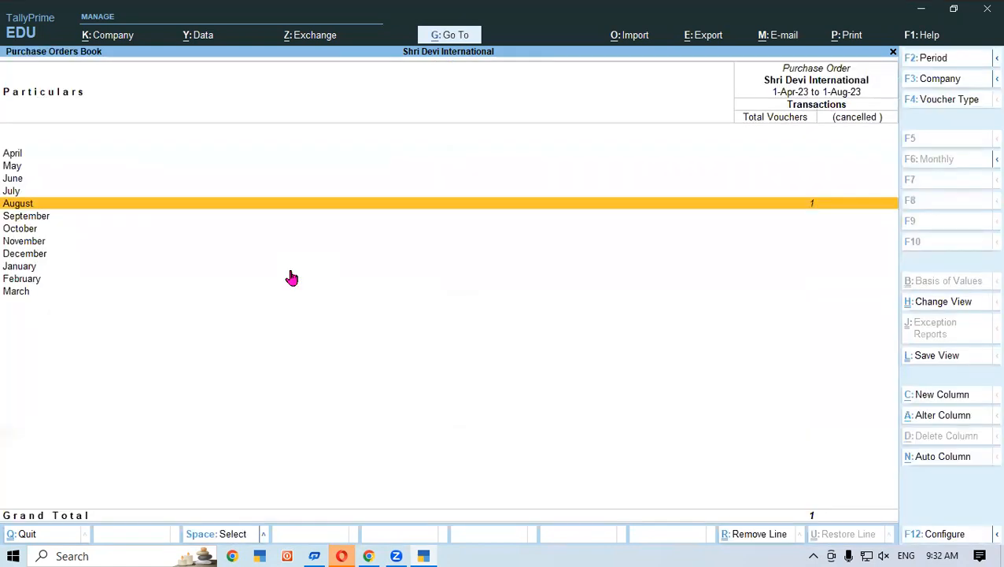
{"action": "key", "text": "Return"}
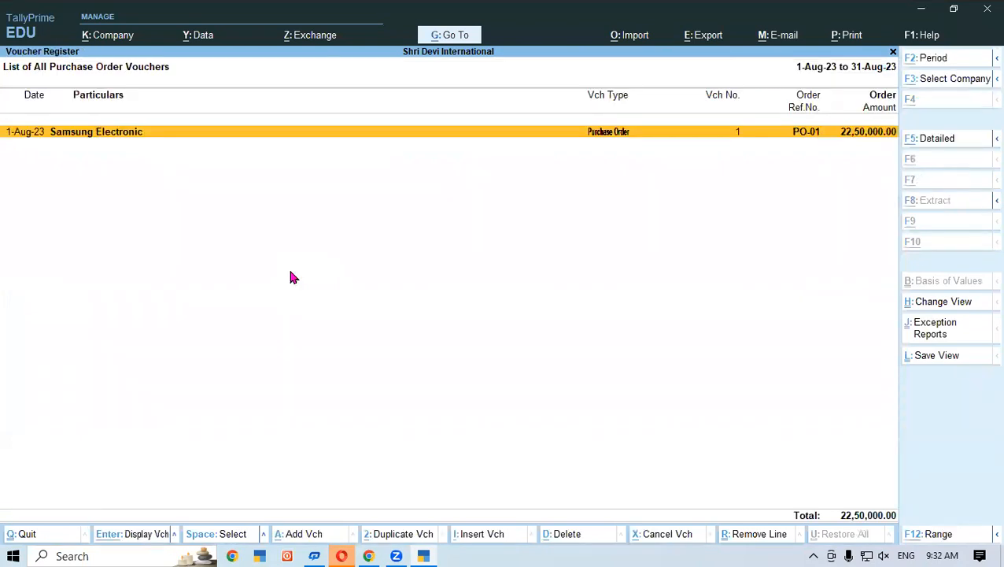
{"action": "key", "text": "alt+F5"}
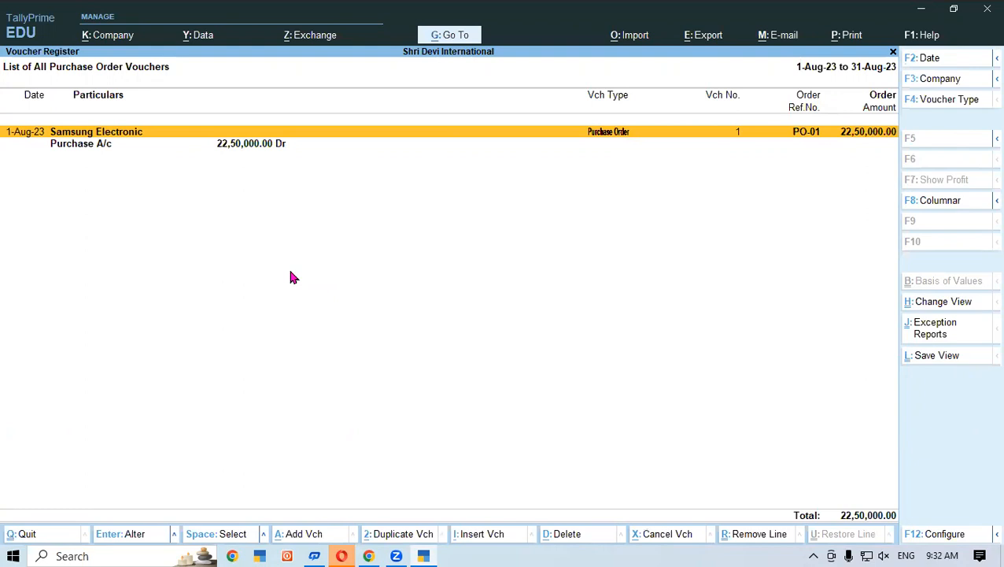
{"action": "key", "text": "Escape"}
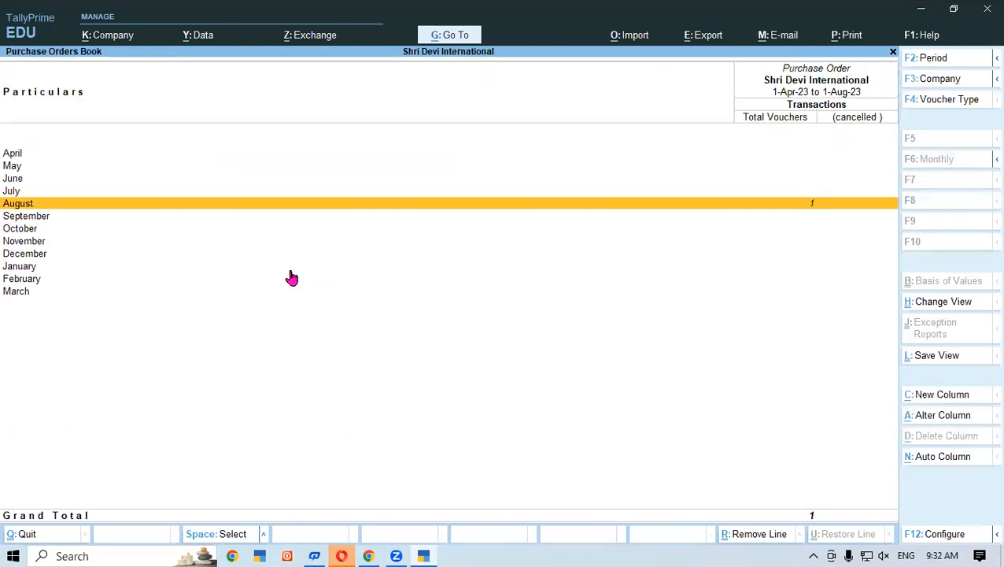
{"action": "key", "text": "Escape"}
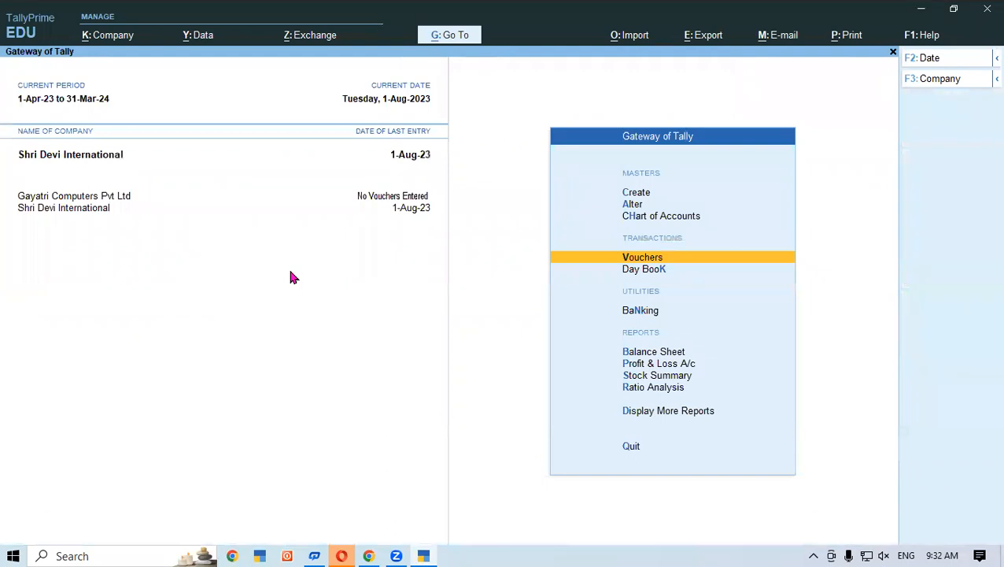
- Read the order PO-02 activity for LG Electronics in the course document and open a new purchase order voucher in TallyPrime
{"action": "key", "text": "alt+Tab"}
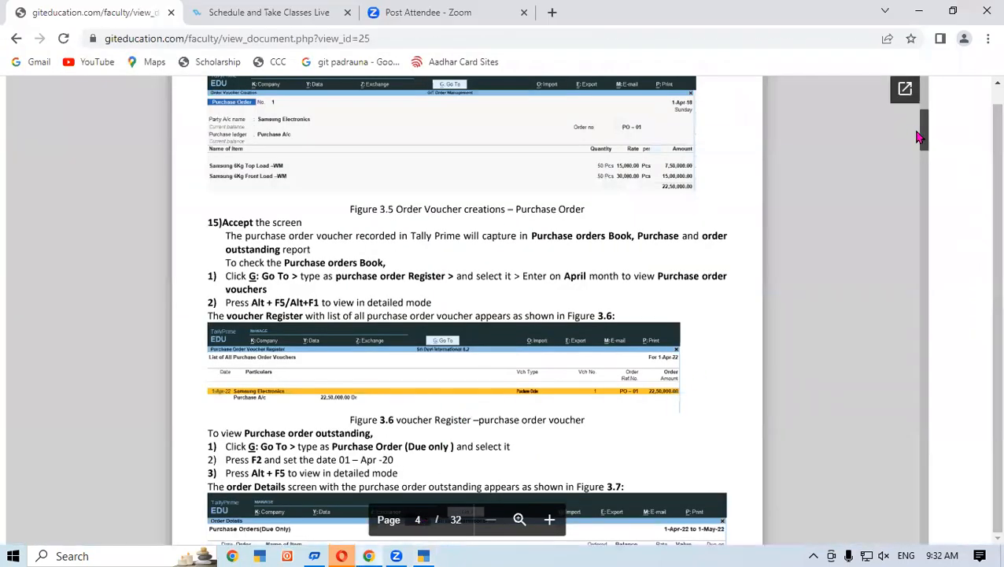
{"action": "left_click_drag", "start_coordinate": [929, 140], "coordinate": [929, 143]}
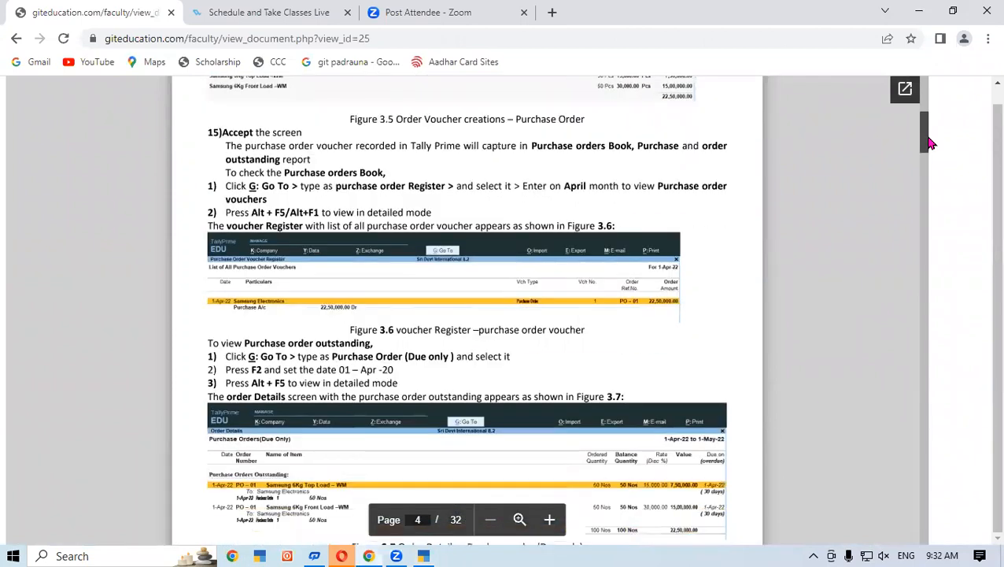
{"action": "scroll", "coordinate": [929, 143], "scroll_direction": "down", "scroll_amount": 1}
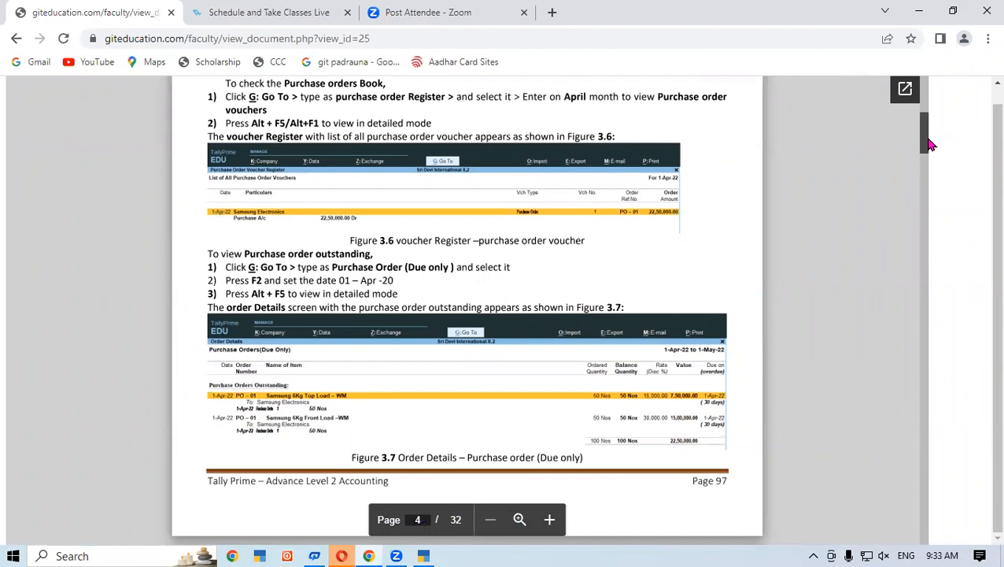
{"action": "left_click_drag", "start_coordinate": [928, 145], "coordinate": [929, 150]}
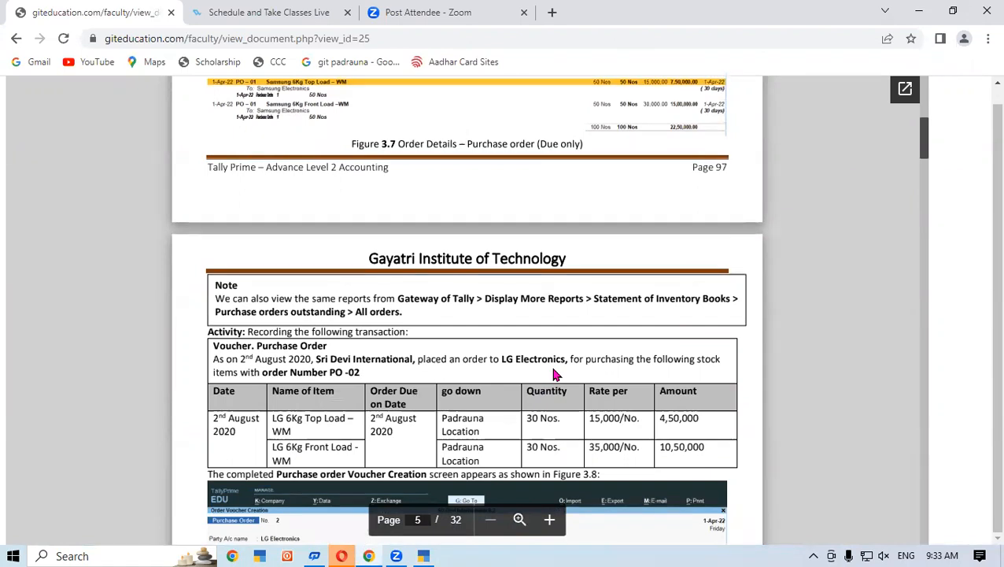
{"action": "left_click", "coordinate": [425, 554]}
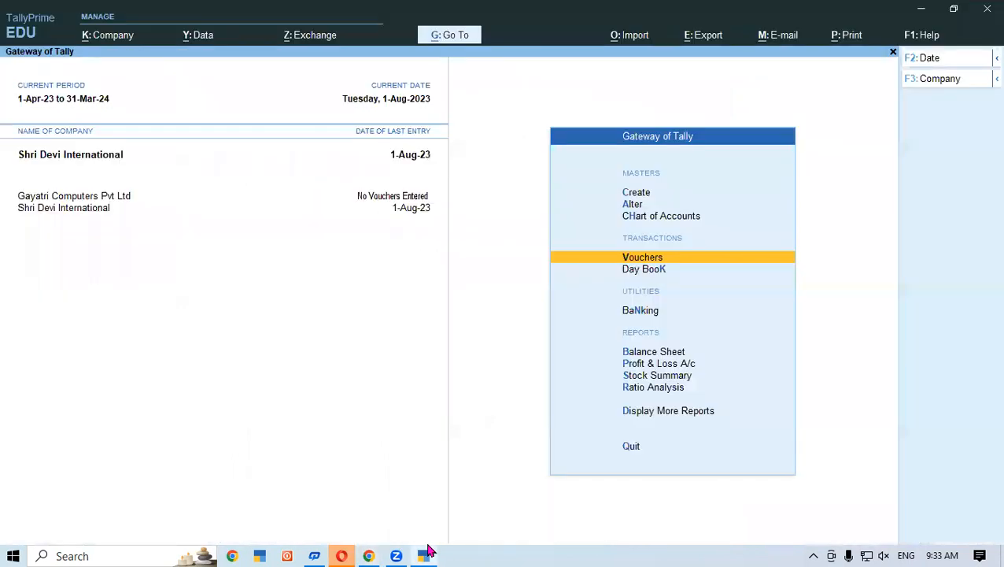
{"action": "key", "text": "Return"}
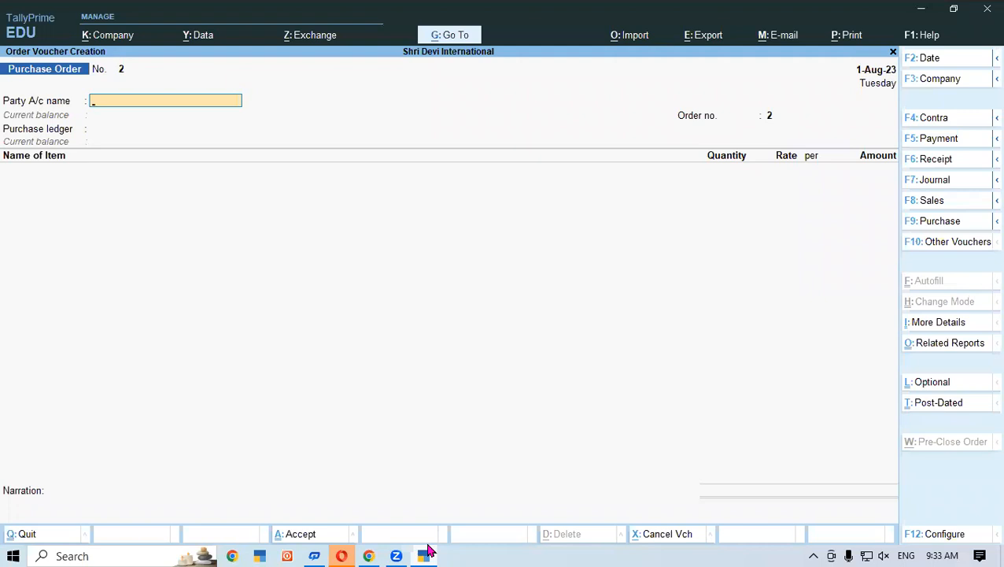
- Set LG Electronic as the party account and accept its order and receipt details with 30 Days as the payment terms
{"action": "type", "text": "L"}
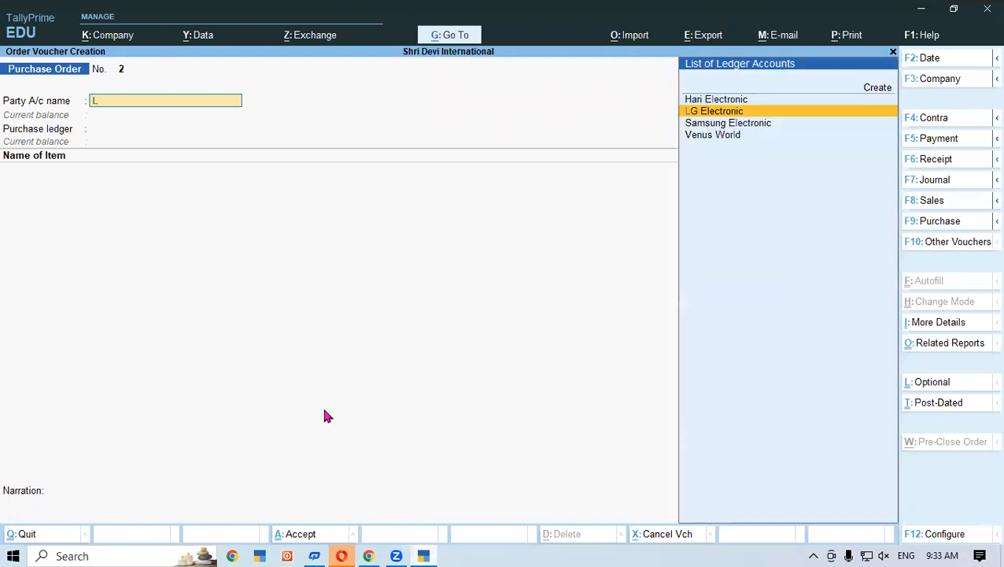
{"action": "type", "text": "G"}
{"action": "key", "text": "Return"}
{"action": "key", "text": "Return"}
{"action": "key", "text": "Return"}
{"action": "key", "text": "Return"}
{"action": "key", "text": "Return"}
{"action": "key", "text": "Return"}
{"action": "key", "text": "Return"}
{"action": "key", "text": "Return"}
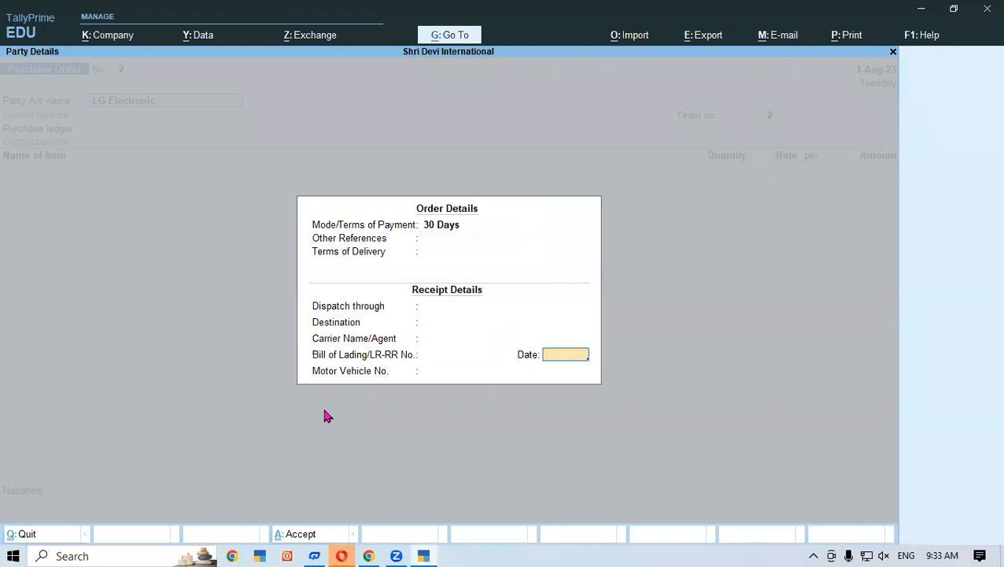
{"action": "key", "text": "Return"}
{"action": "key", "text": "Return"}
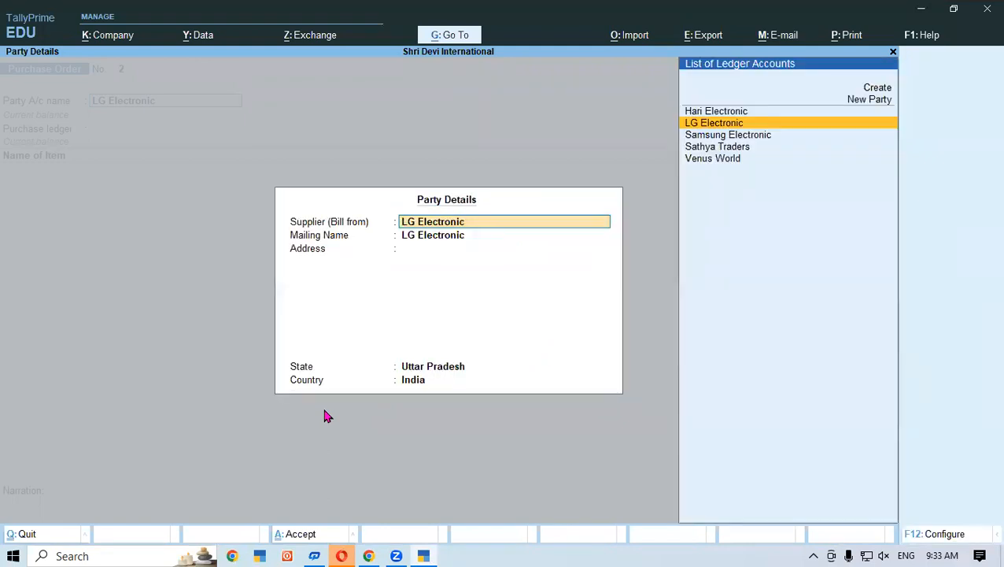
- Accept LG Electronic's supplier details, set the order number to PO-02, and use Purchase A/c as the purchase ledger
{"action": "key", "text": "Return"}
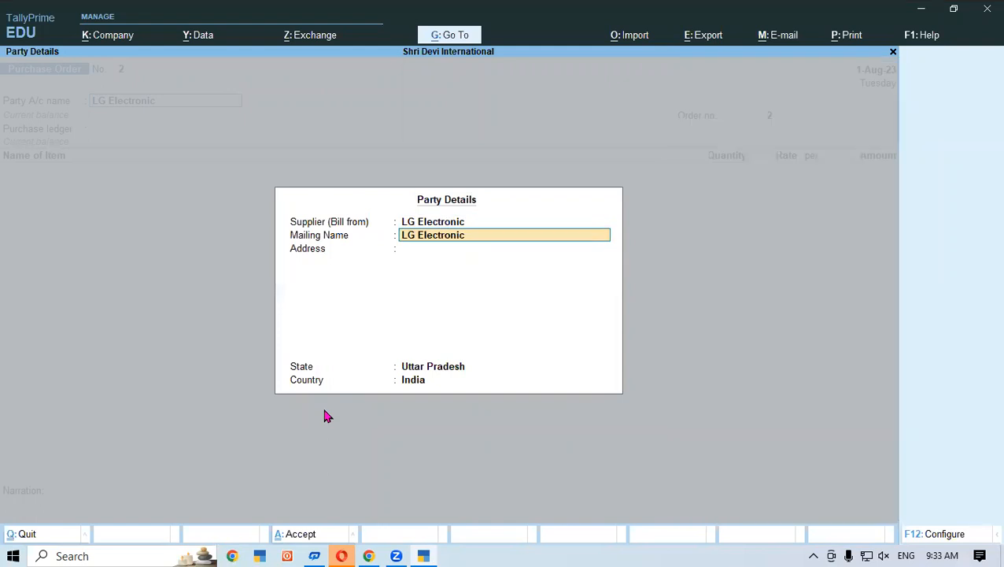
{"action": "key", "text": "Return"}
{"action": "key", "text": "Return"}
{"action": "key", "text": "Return"}
{"action": "key", "text": "Return"}
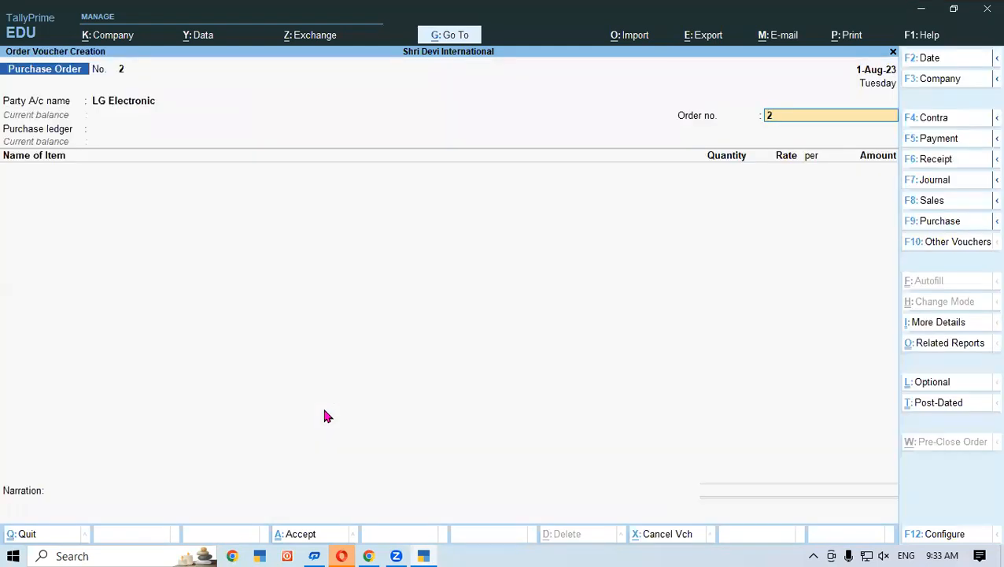
{"action": "type", "text": "PO-02"}
{"action": "key", "text": "Return"}
{"action": "key", "text": "Return"}
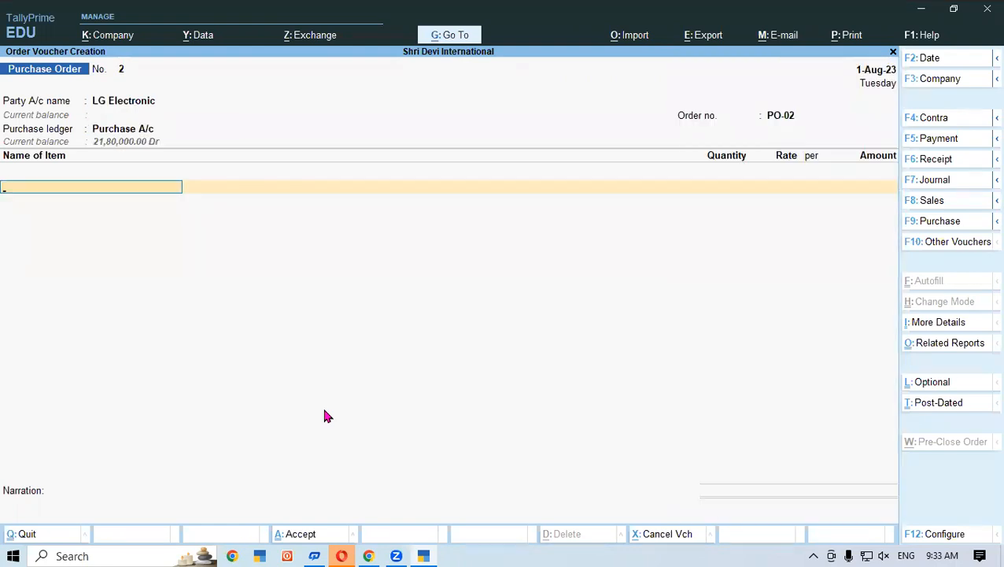
- Check the PO-02 item names in the course document and add Lg 6 Kg Top Load Wm in TallyPrime, due on 1-Aug-23
{"action": "left_click", "coordinate": [423, 553]}
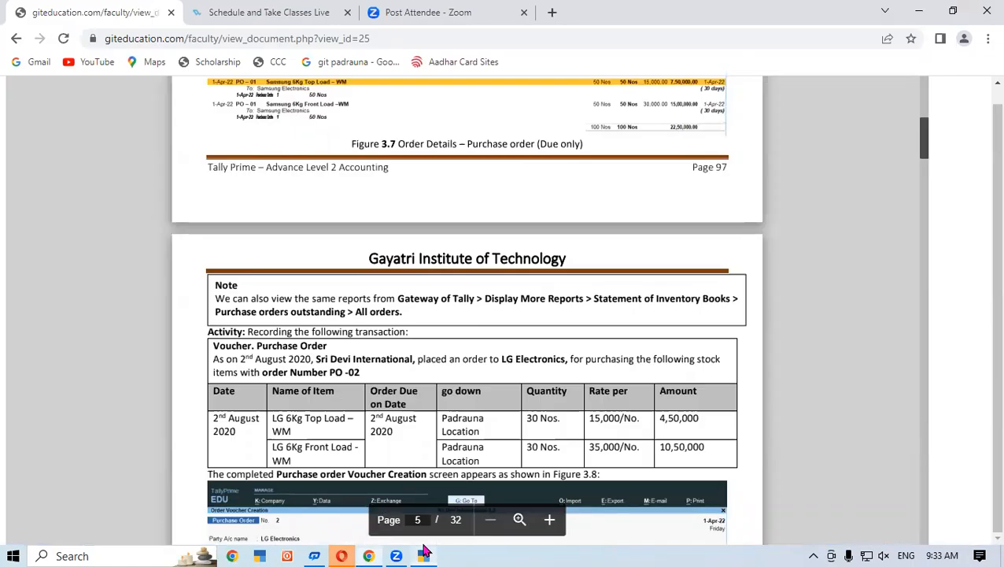
{"action": "left_click", "coordinate": [423, 552]}
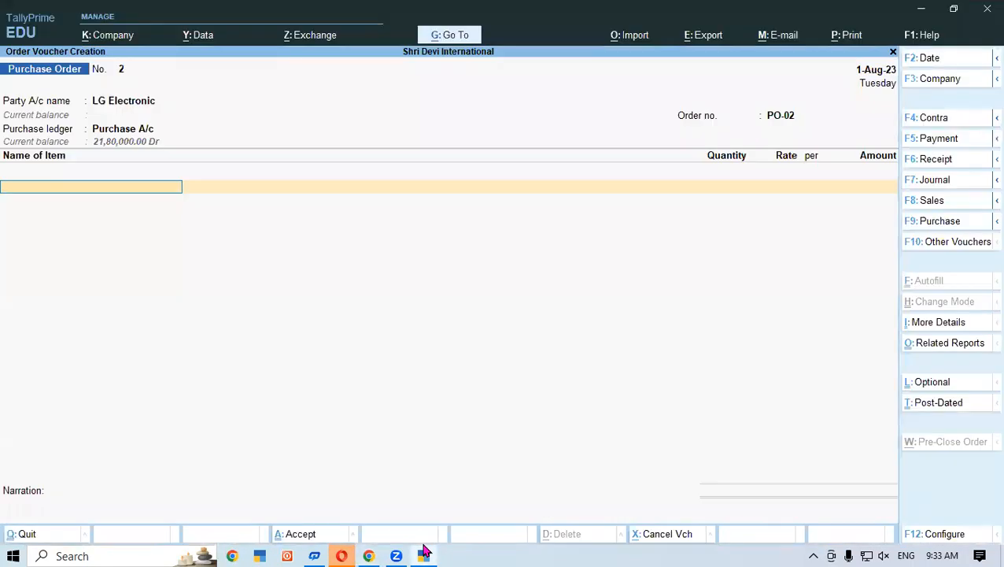
{"action": "type", "text": "Lg"}
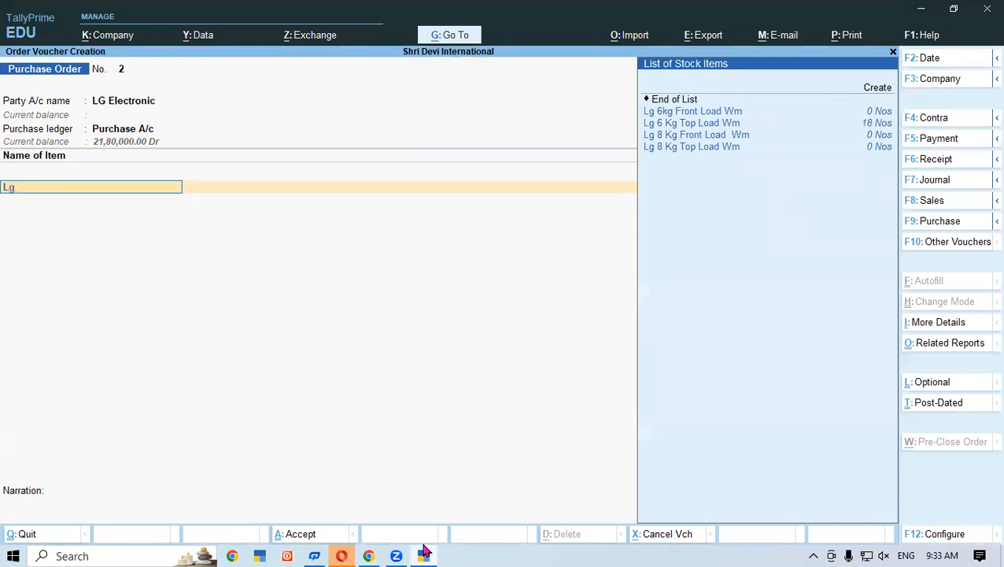
{"action": "key", "text": "Up"}
{"action": "key", "text": "Up"}
{"action": "key", "text": "Up"}
{"action": "key", "text": "Up"}
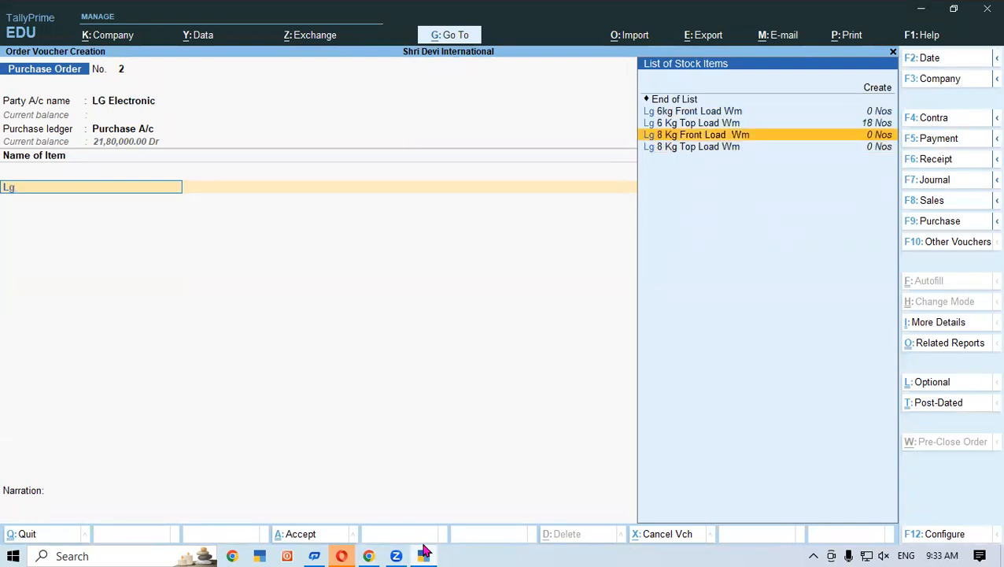
{"action": "key", "text": "Down"}
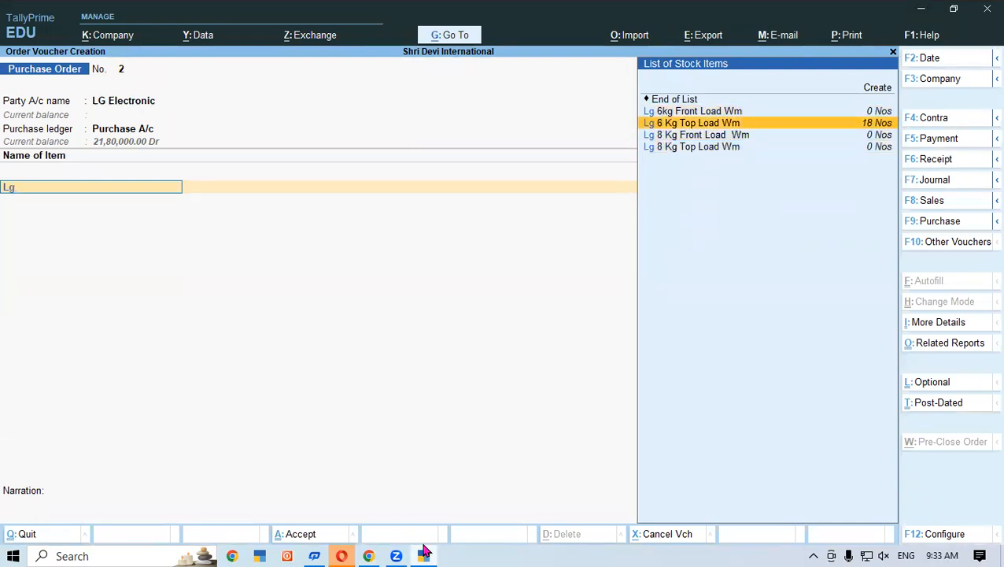
{"action": "key", "text": "Return"}
{"action": "key", "text": "Return"}
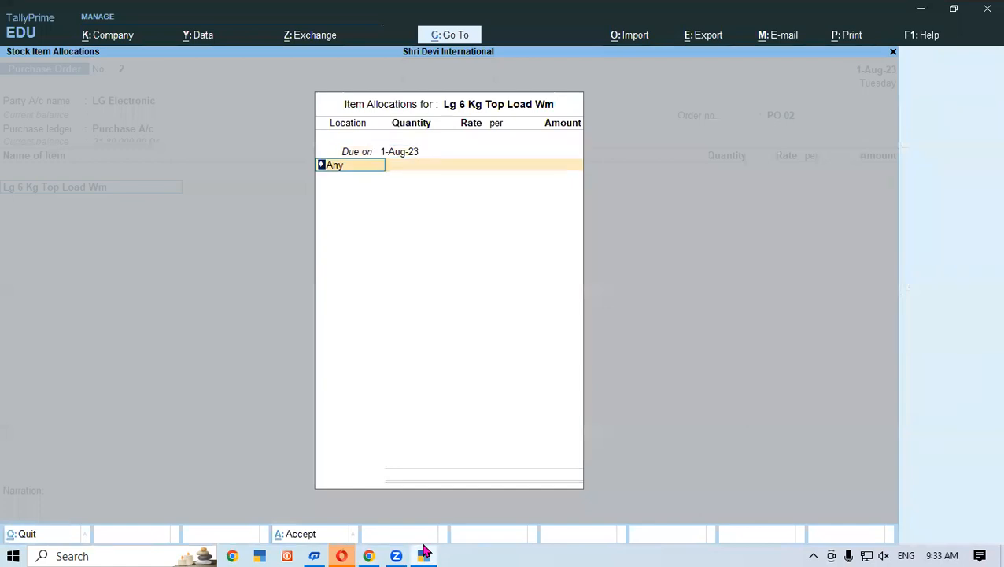
- Review the PO-02 item table and completed voucher figure in the course document, and return to TallyPrime
{"action": "left_click", "coordinate": [424, 552]}
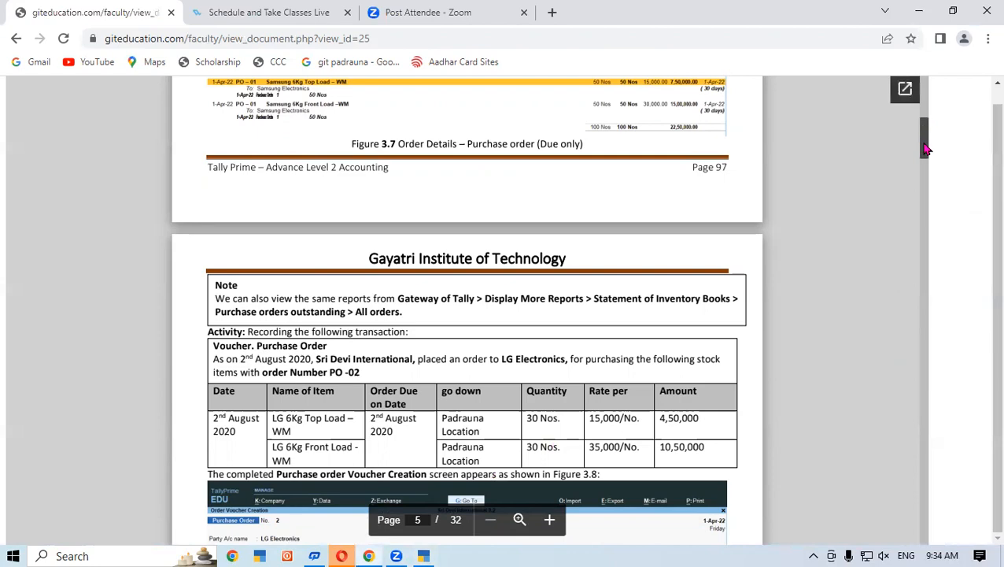
{"action": "left_click_drag", "start_coordinate": [926, 148], "coordinate": [926, 155]}
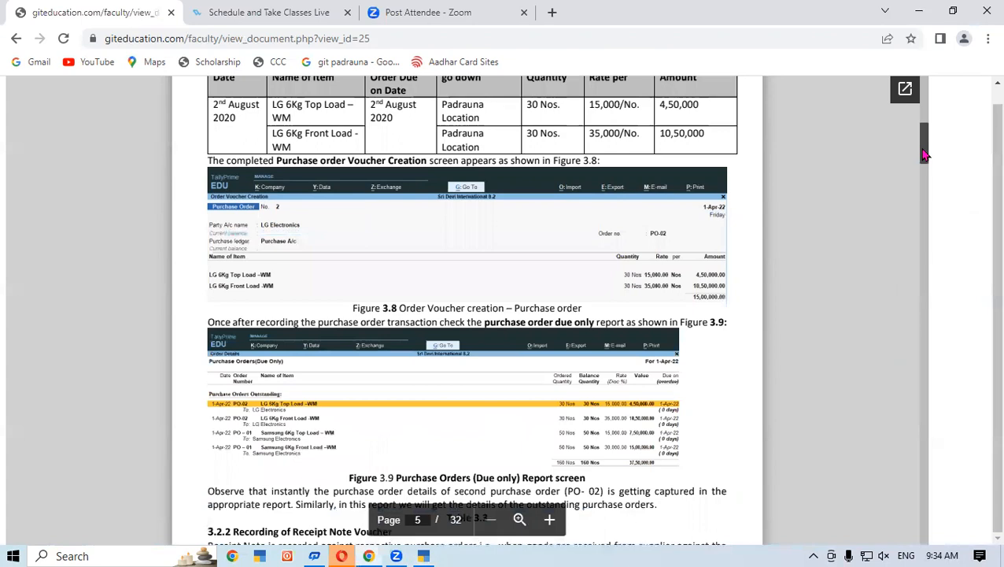
{"action": "scroll", "coordinate": [925, 155], "scroll_direction": "up", "scroll_amount": 3}
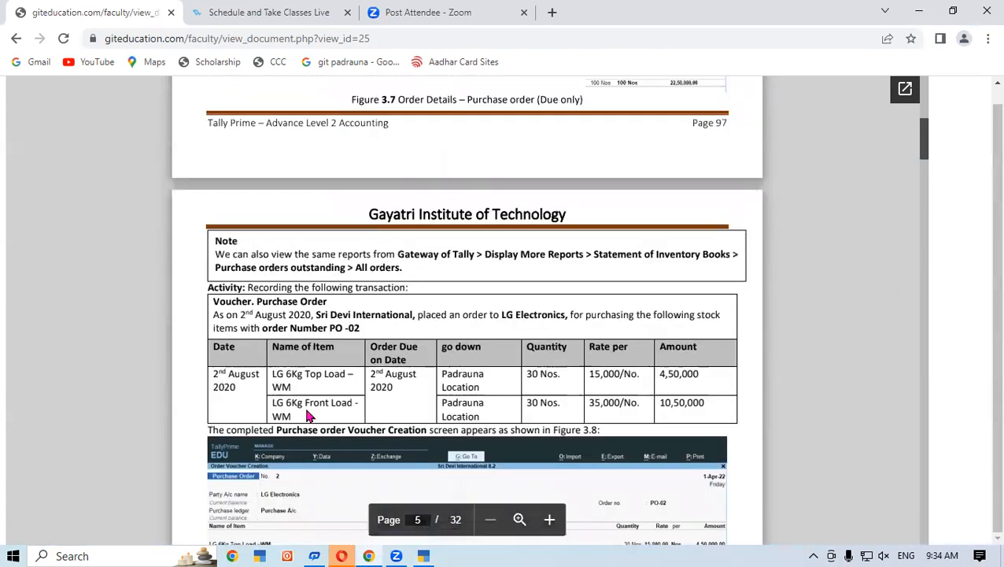
{"action": "left_click", "coordinate": [424, 555]}
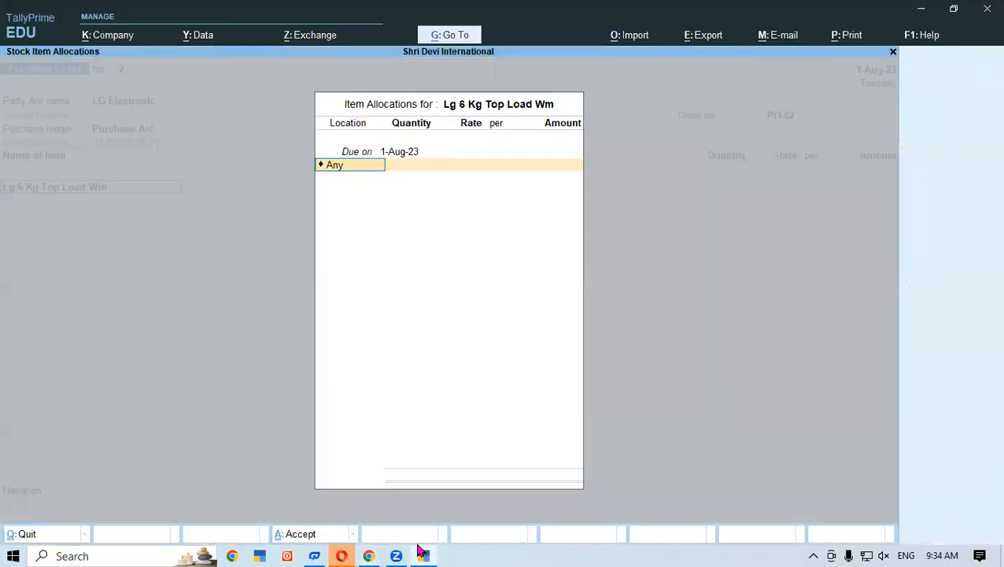
{"action": "type", "text": "P"}
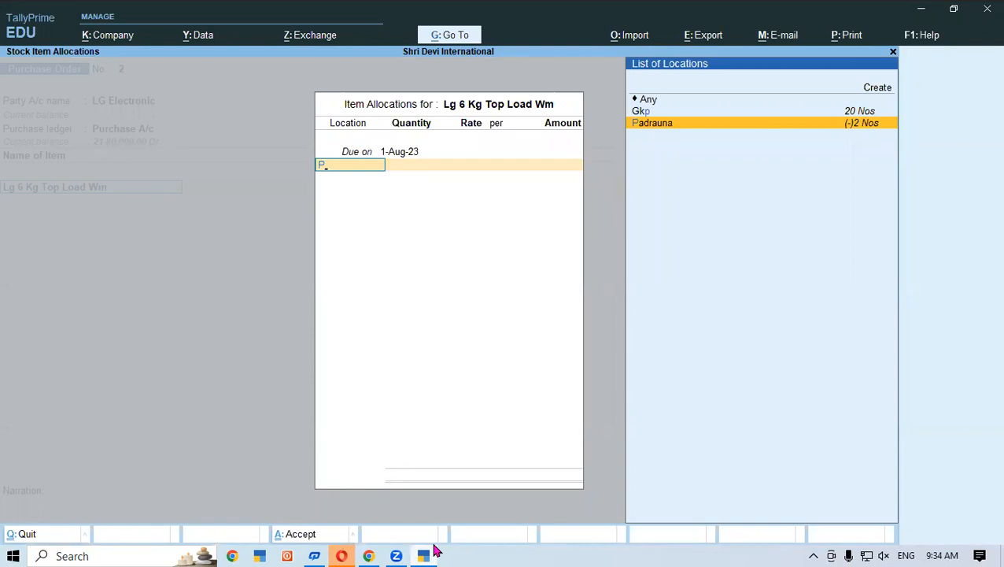
{"action": "key", "text": "Up"}
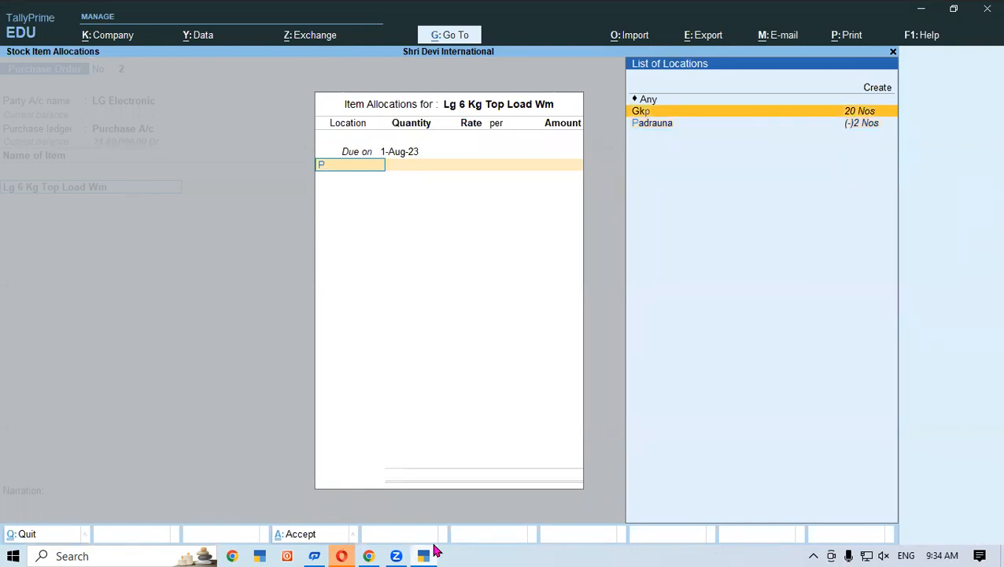
{"action": "key", "text": "Return"}
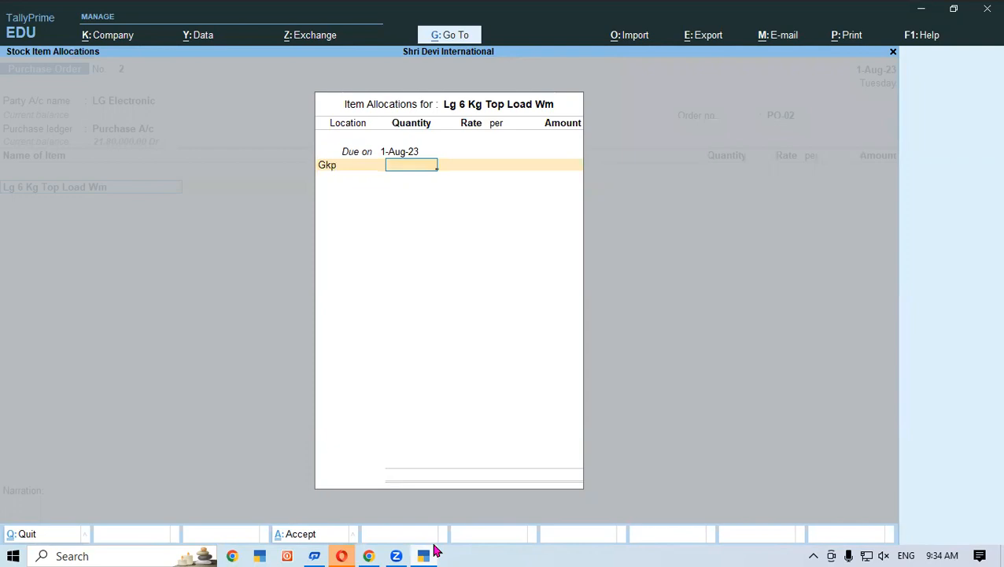
{"action": "key", "text": "BackSpace"}
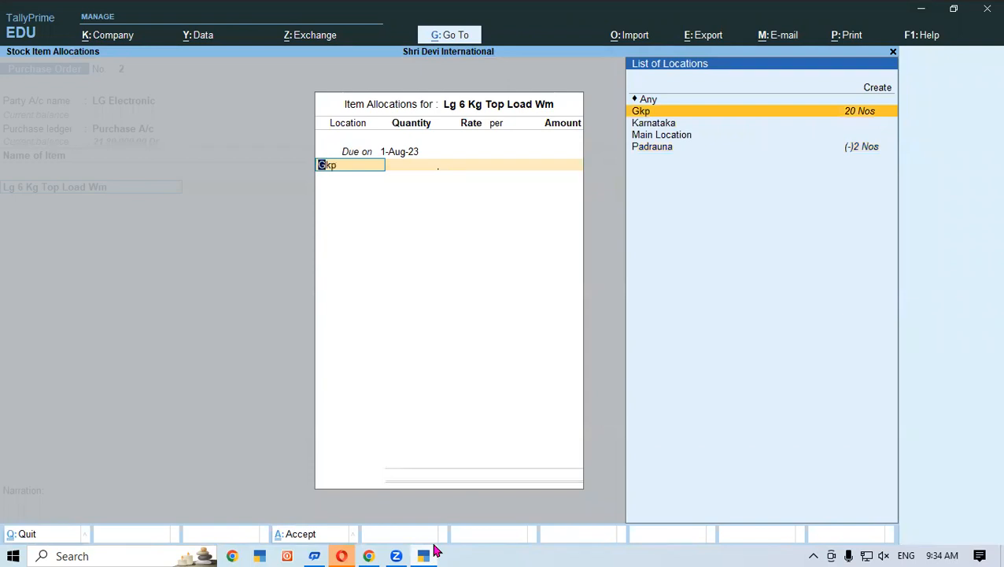
{"action": "type", "text": "P"}
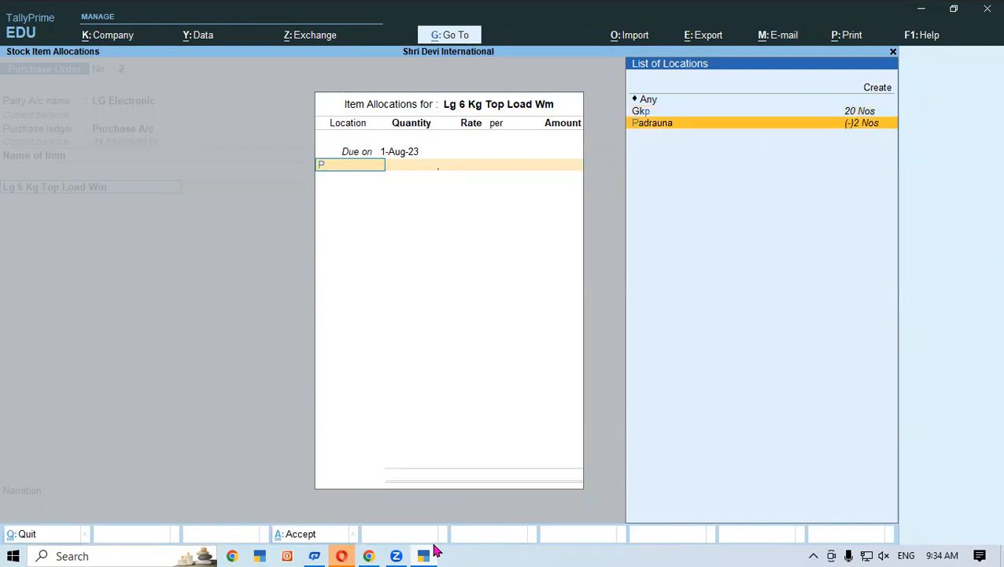
{"action": "key", "text": "Return"}
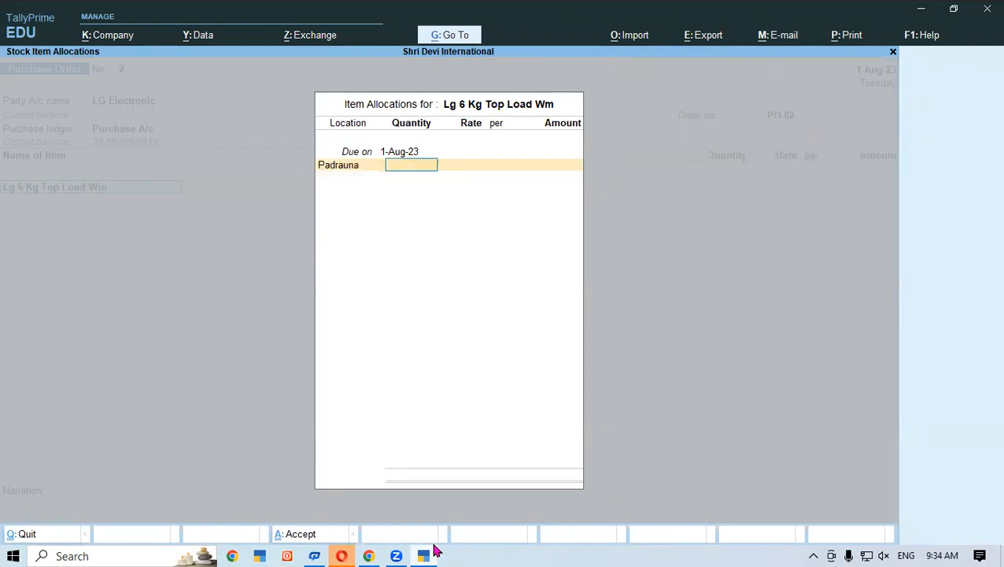
- Set the top load item's location to Karnataka and its quantity to 20 Nos
{"action": "key", "text": "BackSpace"}
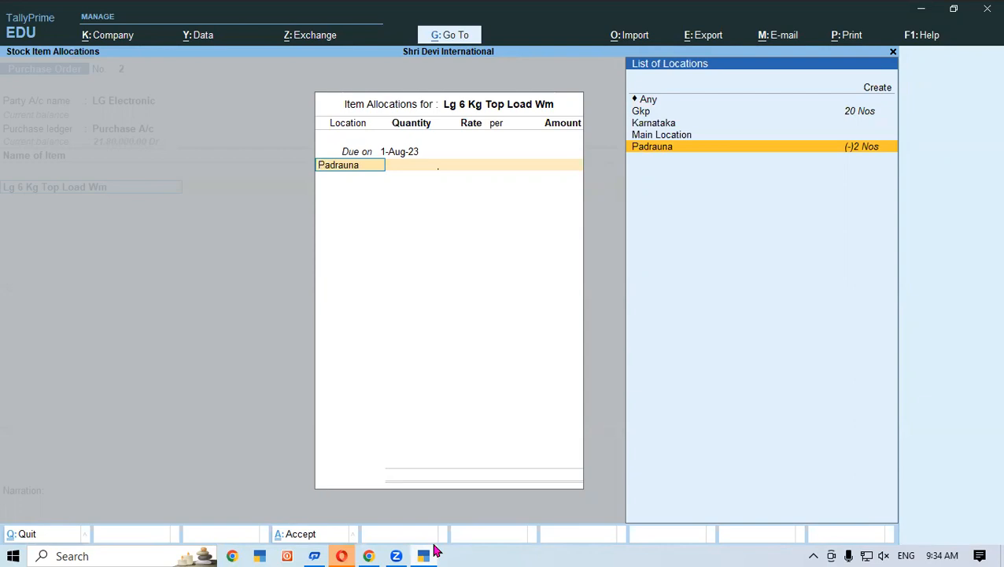
{"action": "key", "text": "Up"}
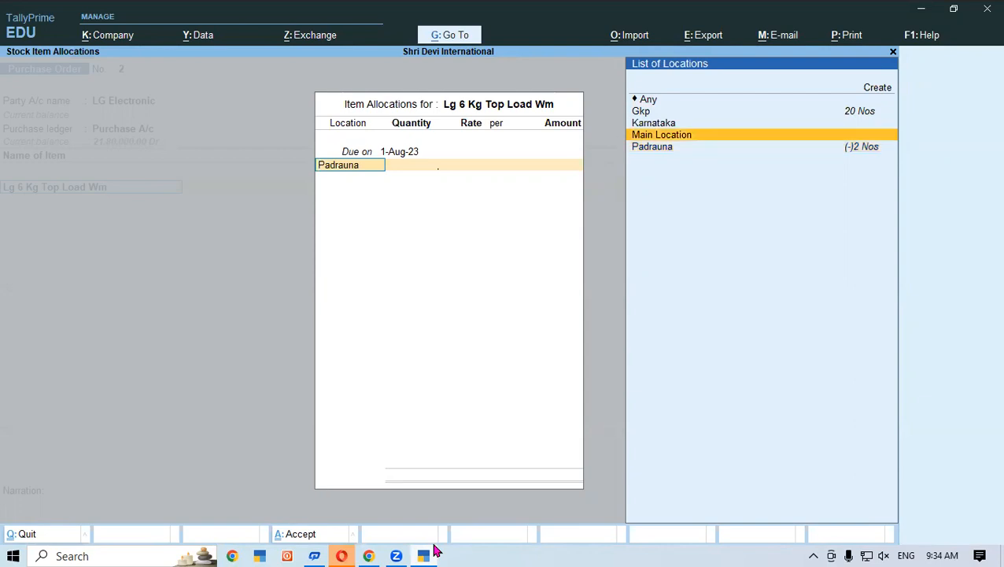
{"action": "key", "text": "Up"}
{"action": "key", "text": "Return"}
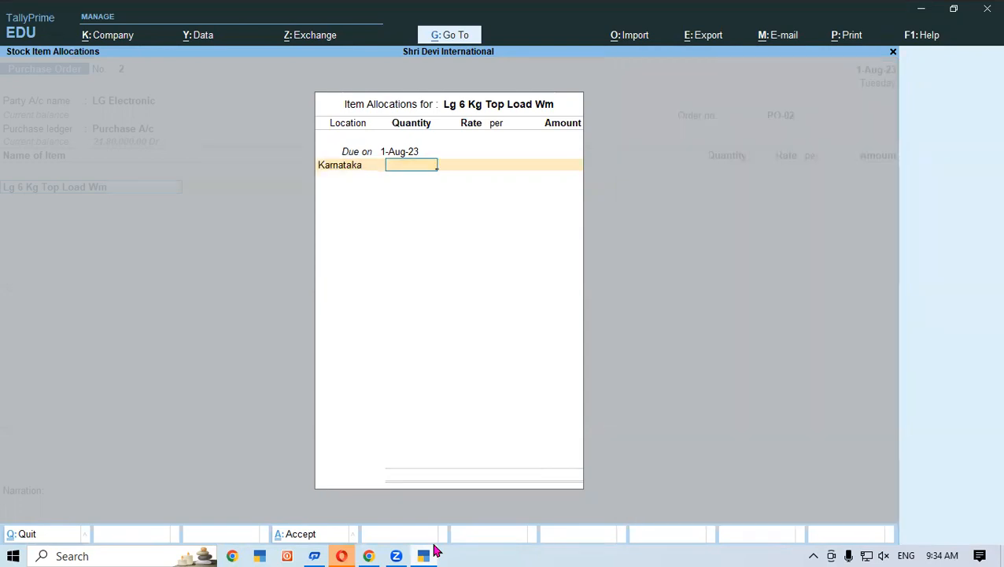
{"action": "type", "text": "20"}
{"action": "key", "text": "Return"}
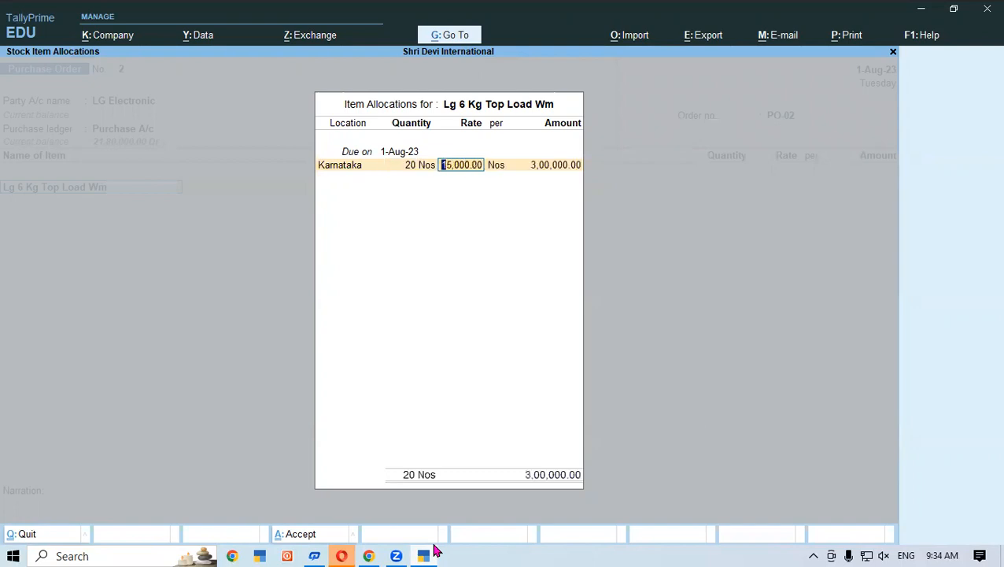
- Set the top load item's quantity to 30 Nos, keep the 15,000 rate, and finish its allocation
{"action": "left_click", "coordinate": [432, 551]}
{"action": "left_click", "coordinate": [435, 551]}
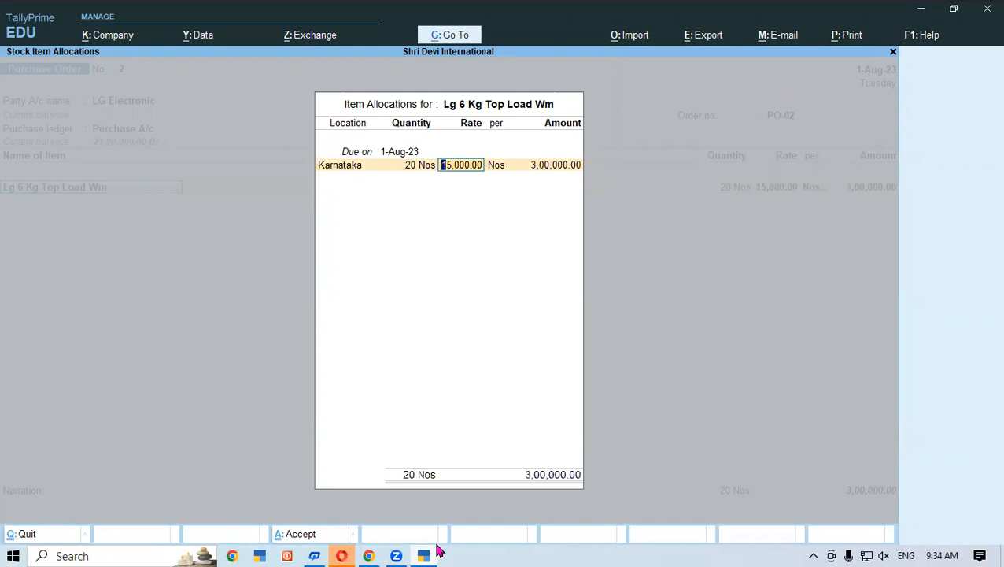
{"action": "key", "text": "BackSpace"}
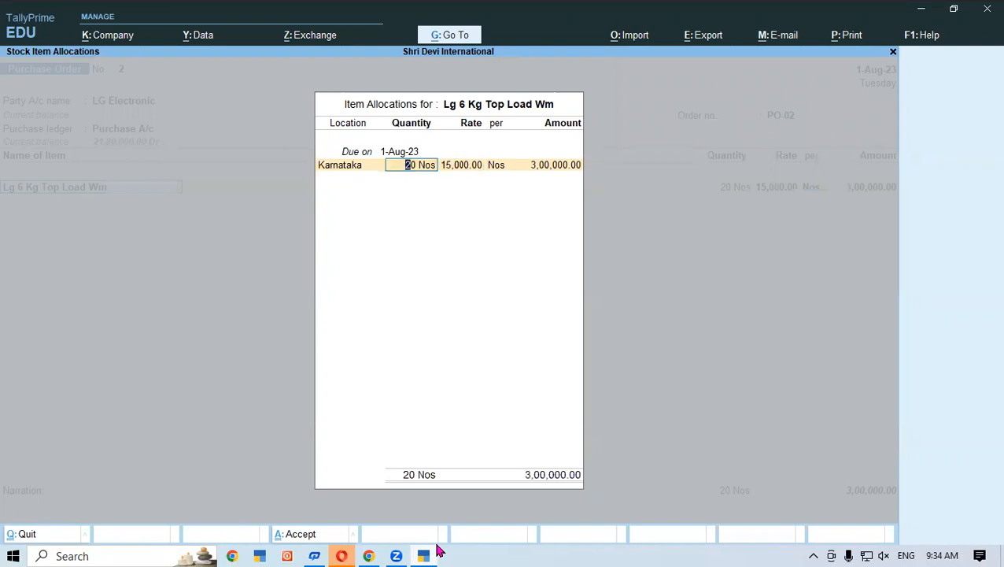
{"action": "type", "text": "30"}
{"action": "key", "text": "Return"}
{"action": "key", "text": "Return"}
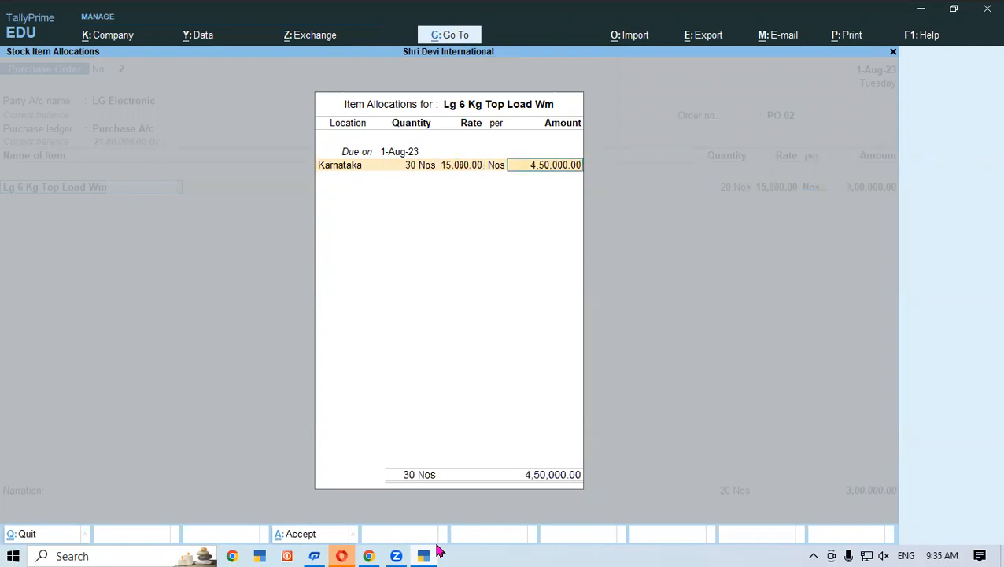
{"action": "key", "text": "Return"}
{"action": "key", "text": "Return"}
{"action": "key", "text": "Return"}
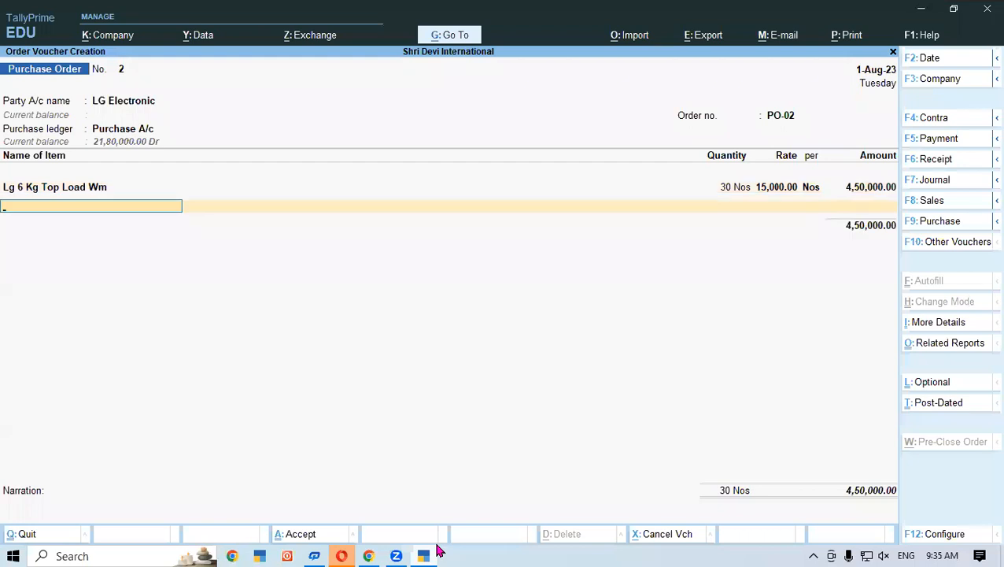
- Add Lg 6kg Front Load Wm, due on 1-Aug-23, allocating 30 Nos to Karnataka at a rate of 35,000
{"action": "type", "text": "Lg"}
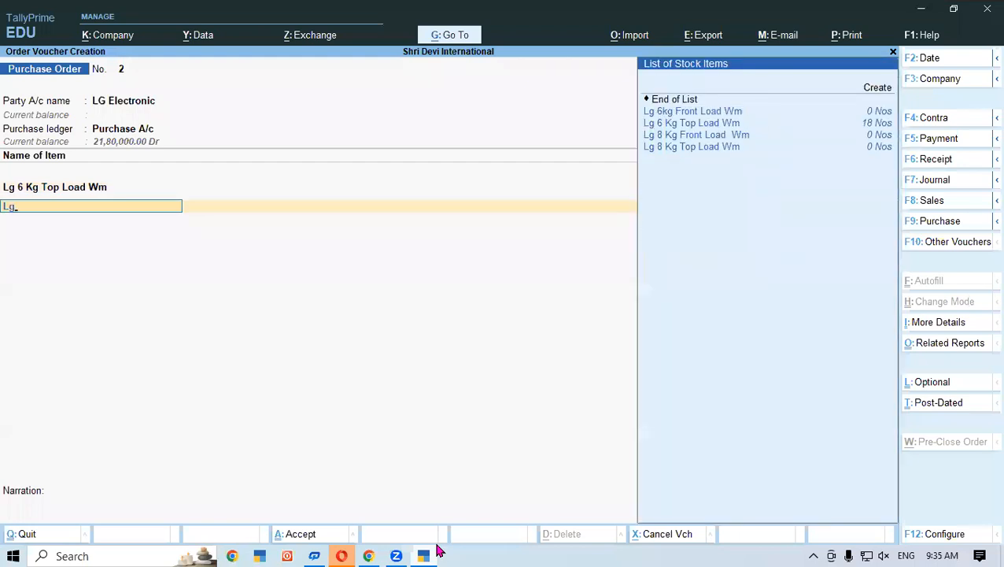
{"action": "key", "text": "Return"}
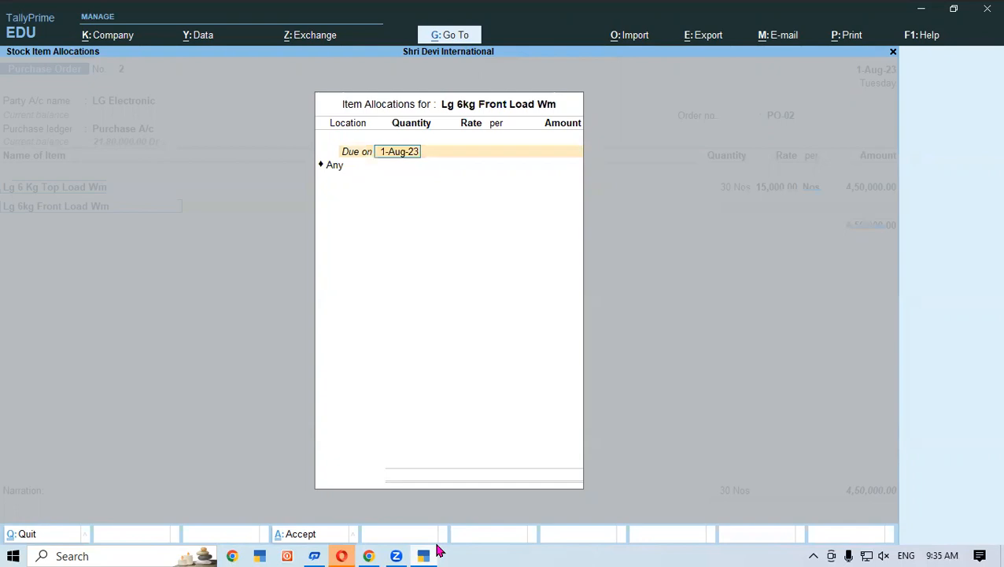
{"action": "key", "text": "Return"}
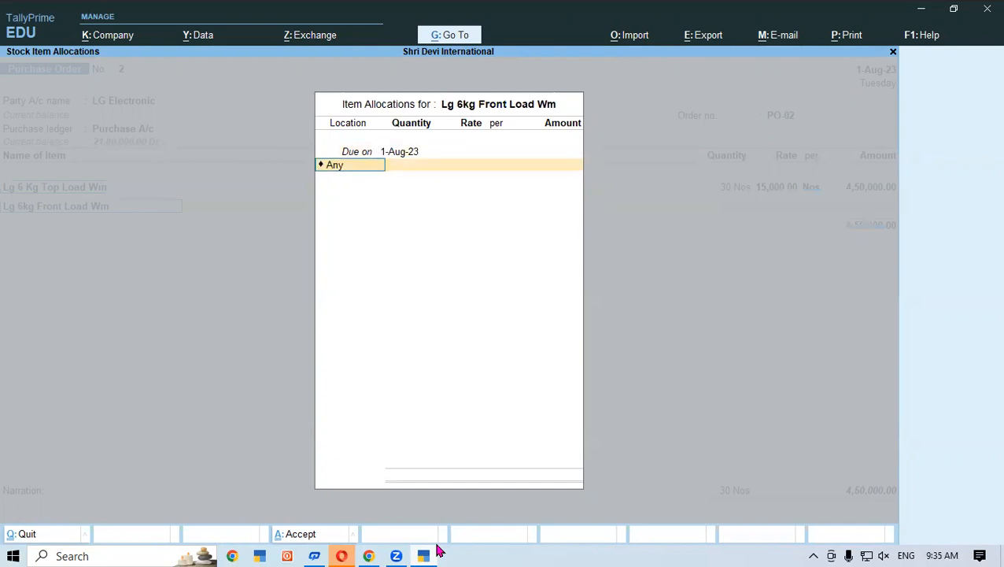
{"action": "type", "text": "K"}
{"action": "key", "text": "Return"}
{"action": "type", "text": "30"}
{"action": "key", "text": "Return"}
{"action": "key", "text": "Return"}
{"action": "key", "text": "Return"}
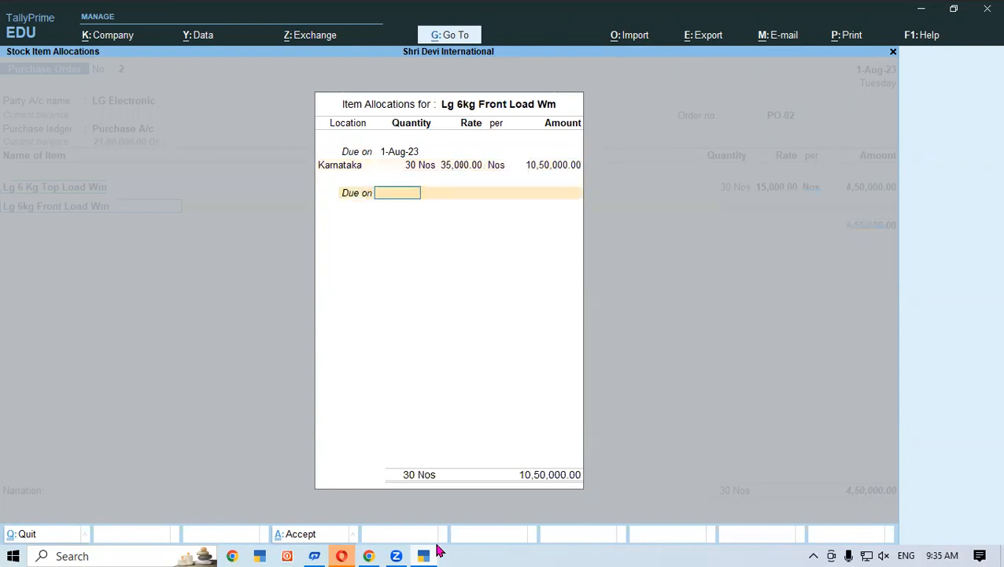
{"action": "key", "text": "Return"}
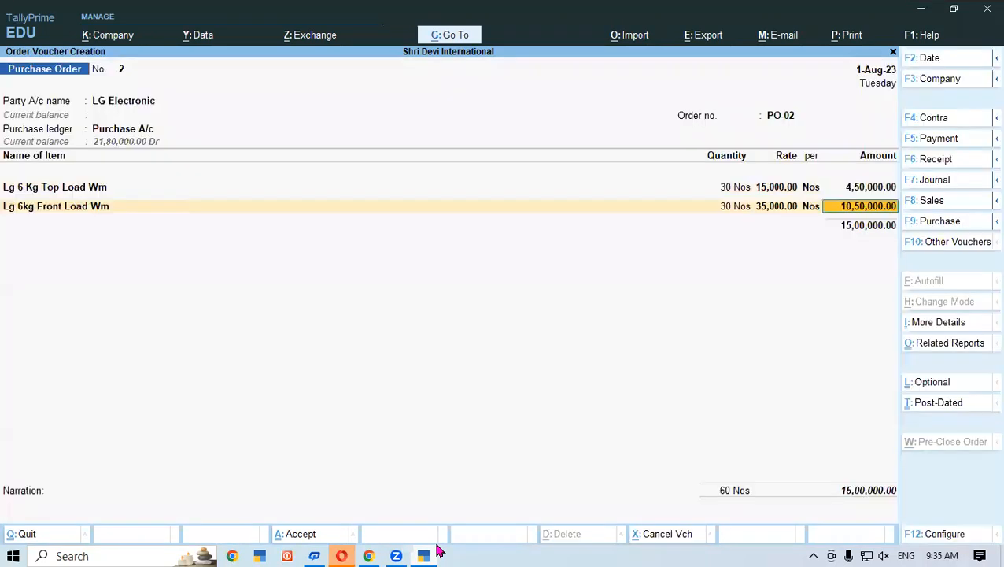
- Check the PO-02 order against the course document, then accept the LG Electronic purchase order with a blank narration
{"action": "left_click", "coordinate": [424, 554]}
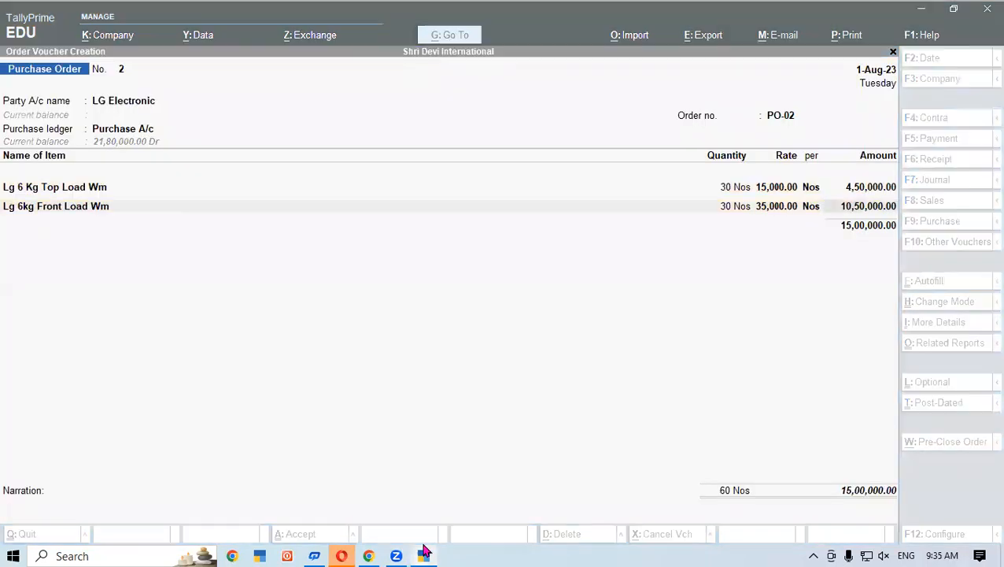
{"action": "left_click", "coordinate": [423, 555]}
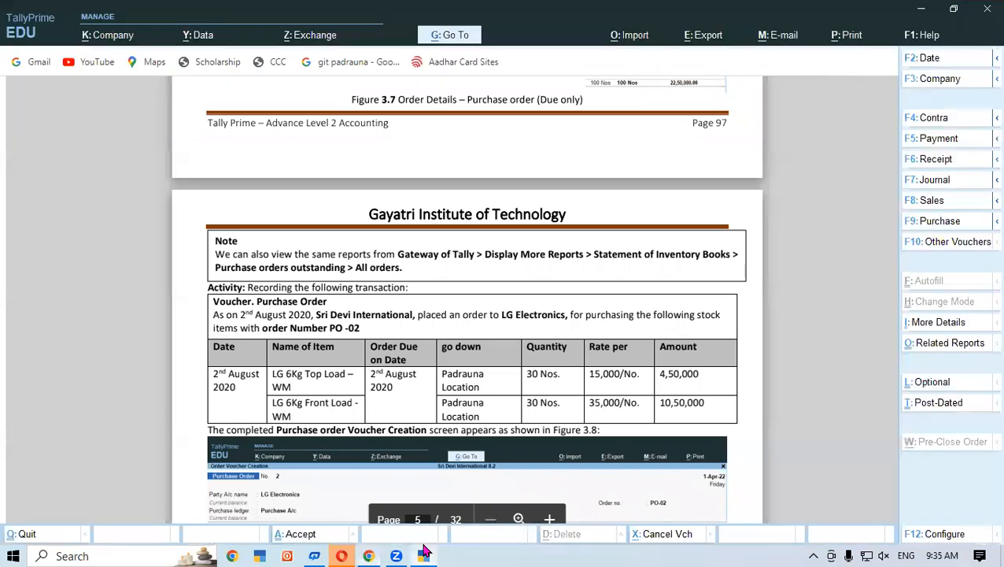
{"action": "key", "text": "Return"}
{"action": "key", "text": "Return"}
{"action": "key", "text": "Return"}
{"action": "key", "text": "Return"}
{"action": "key", "text": "Return"}
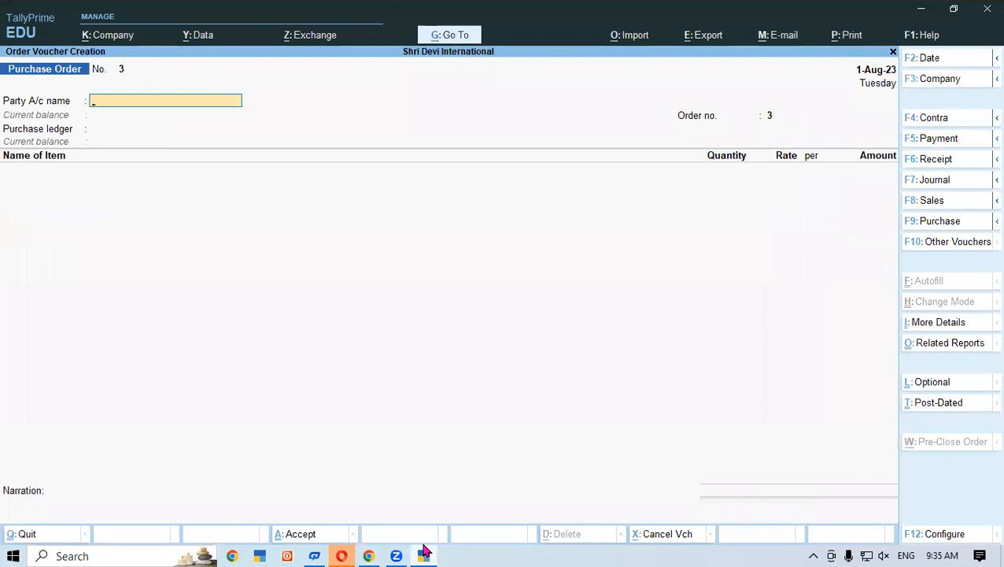
- Review the Purchase Orders (Due Only) figure and the receipt note exercise in the course document, and return to TallyPrime
{"action": "left_click", "coordinate": [423, 554]}
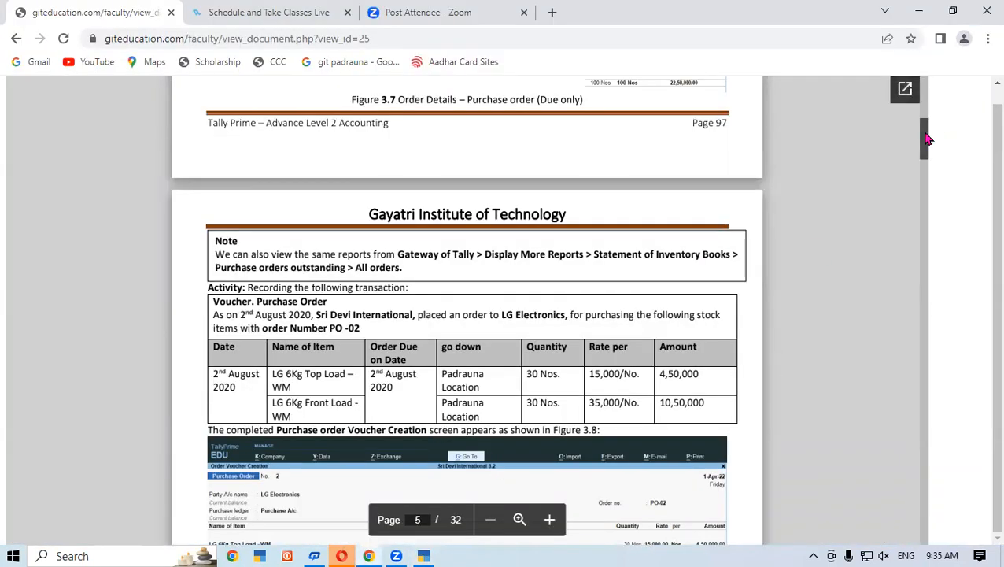
{"action": "scroll", "coordinate": [926, 141], "scroll_direction": "down", "scroll_amount": 1}
{"action": "scroll", "coordinate": [925, 140], "scroll_direction": "down", "scroll_amount": 2}
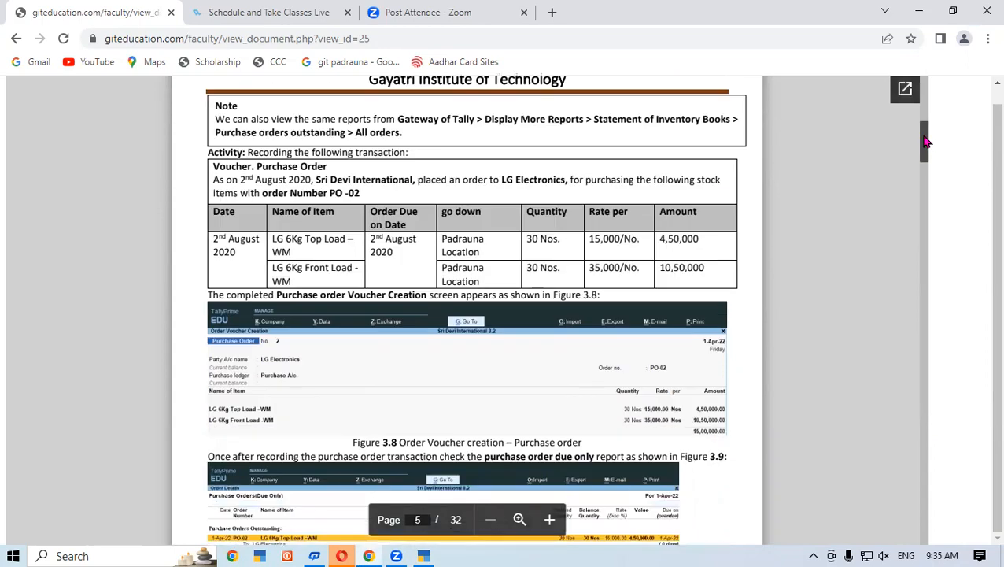
{"action": "scroll", "coordinate": [926, 147], "scroll_direction": "down", "scroll_amount": 7}
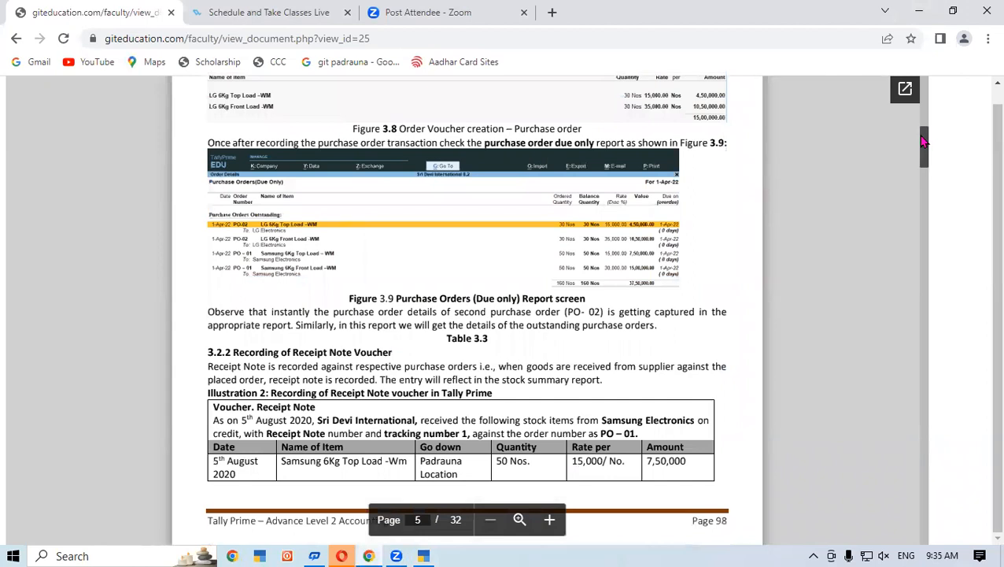
{"action": "left_click", "coordinate": [423, 554]}
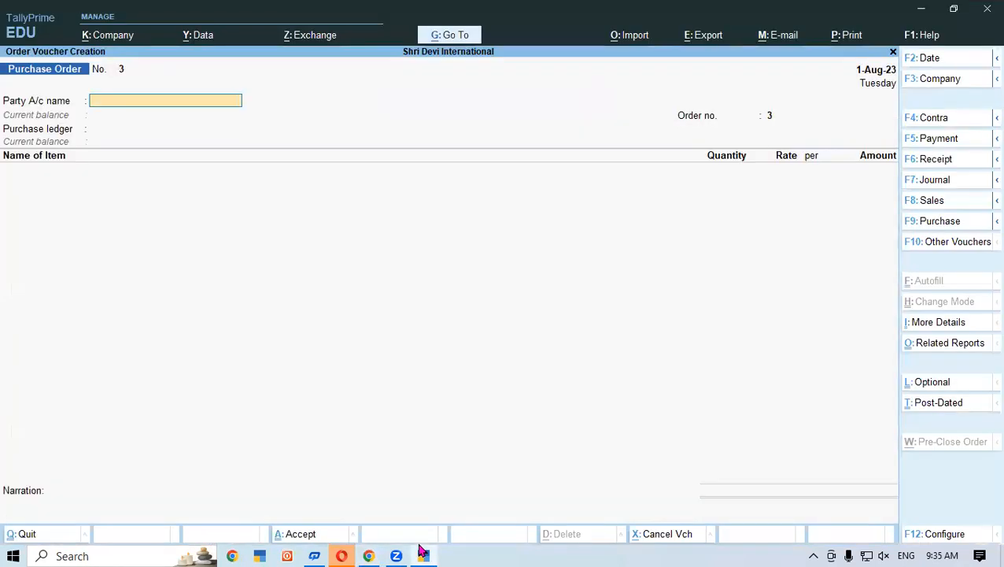
- Examine the August vouchers in the Purchase order Register, toggling the detailed view on and off, and return to voucher entry
{"action": "key", "text": "alt+g"}
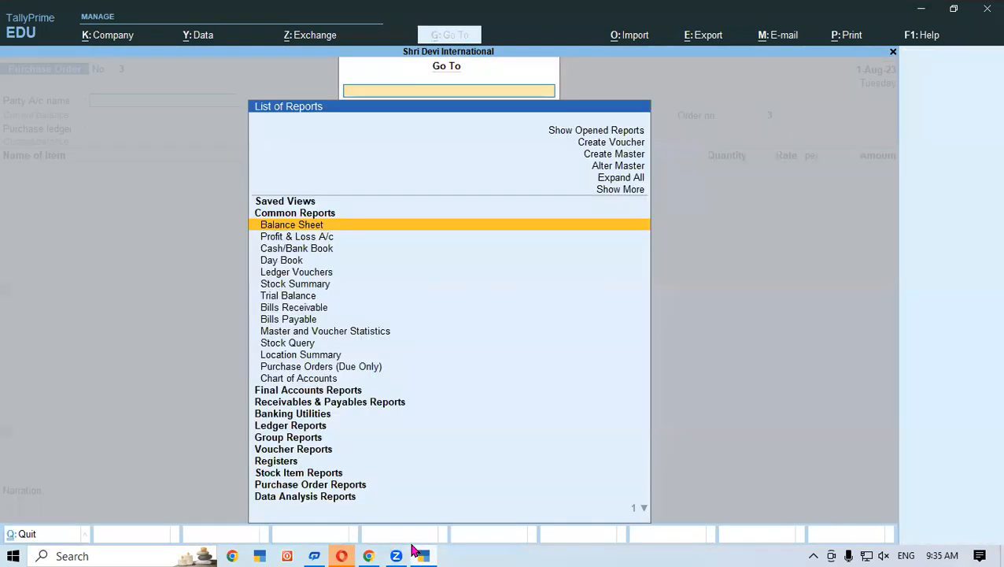
{"action": "type", "text": "Purc"}
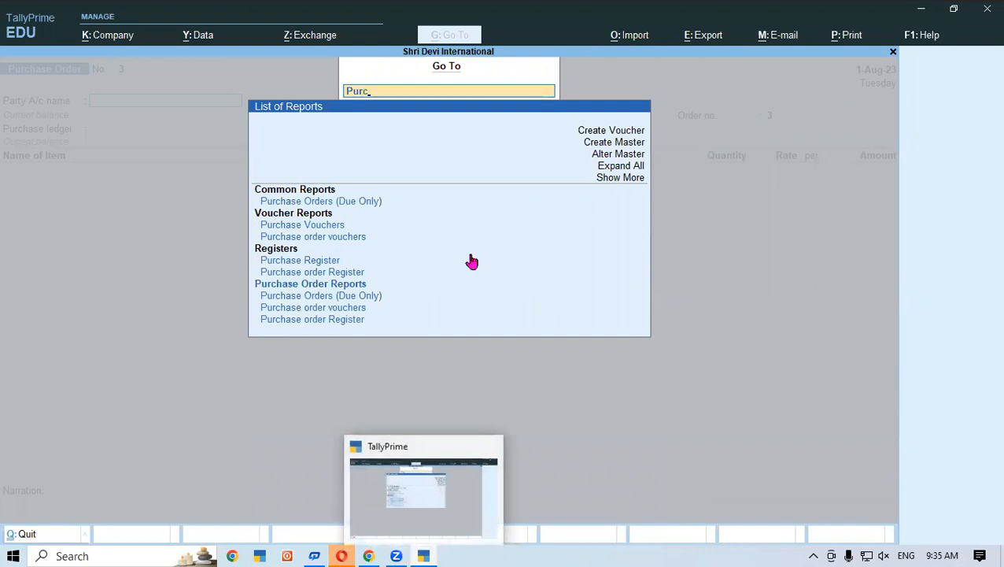
{"action": "left_click", "coordinate": [335, 273]}
{"action": "left_click", "coordinate": [335, 274]}
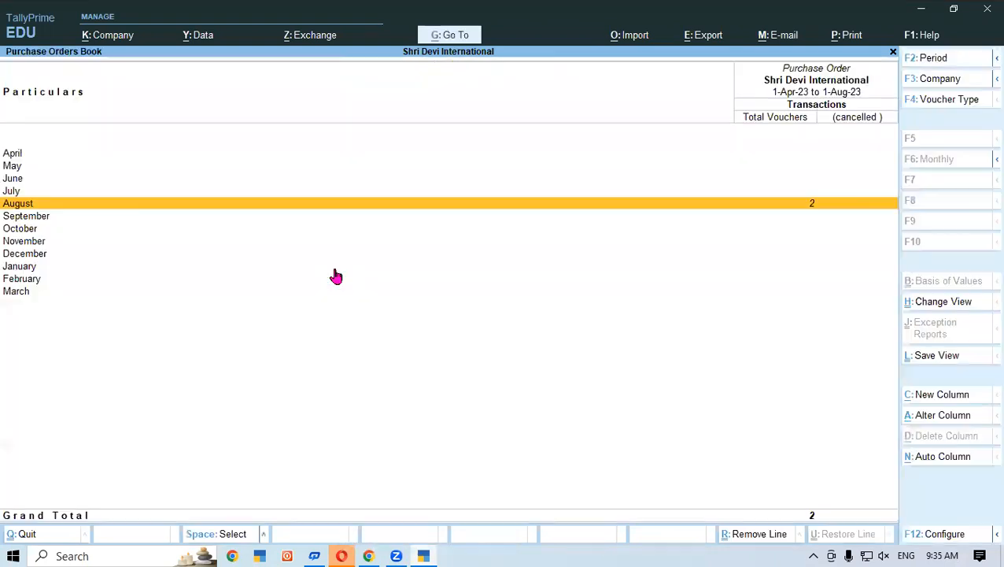
{"action": "key", "text": "Return"}
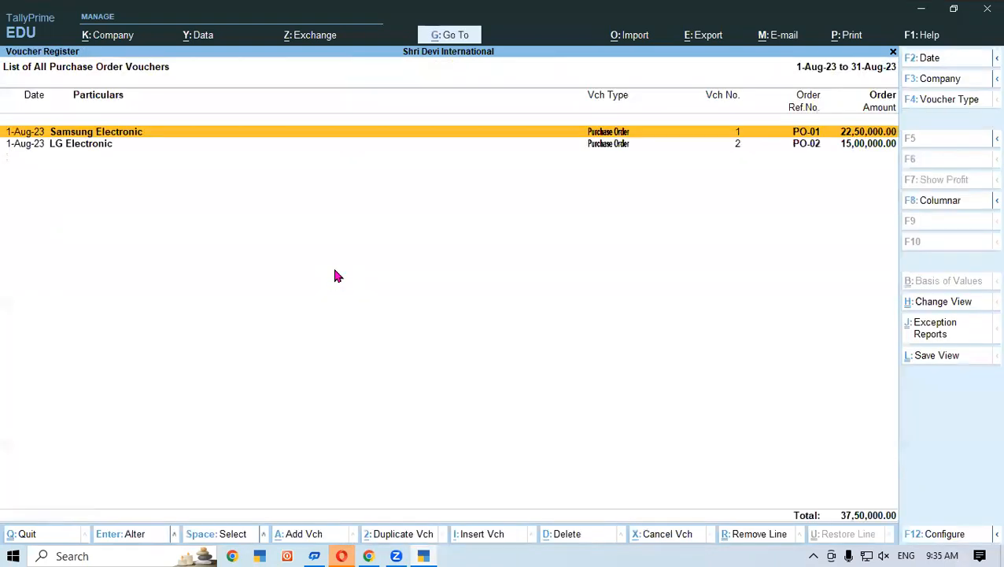
{"action": "key", "text": "alt+F5"}
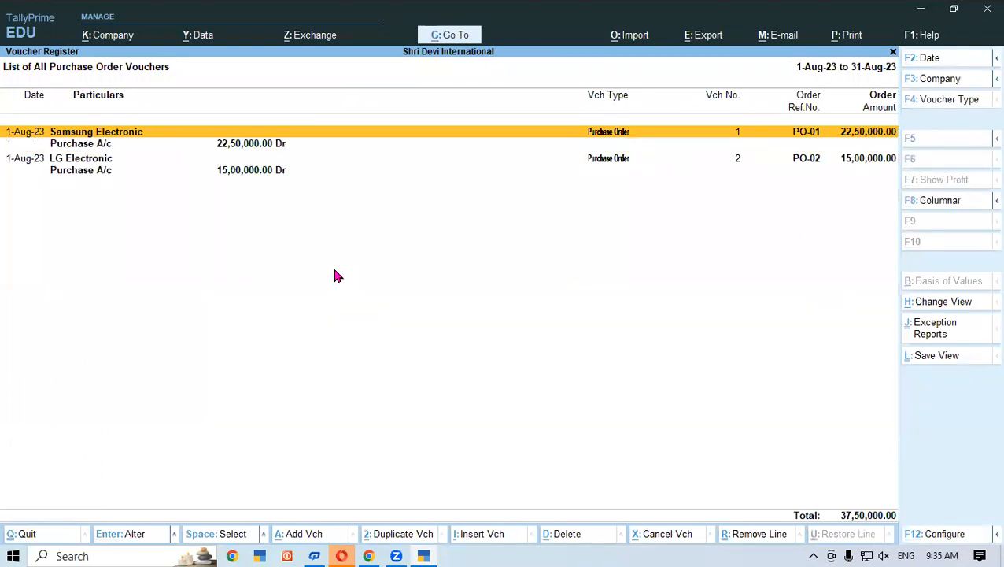
{"action": "key", "text": "alt+F5"}
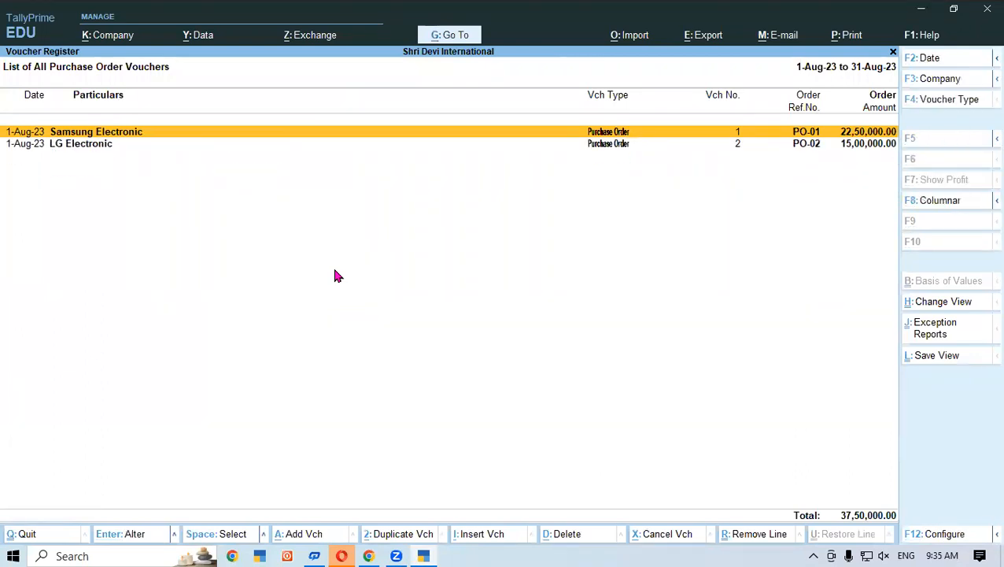
{"action": "key", "text": "Escape"}
{"action": "key", "text": "Escape"}
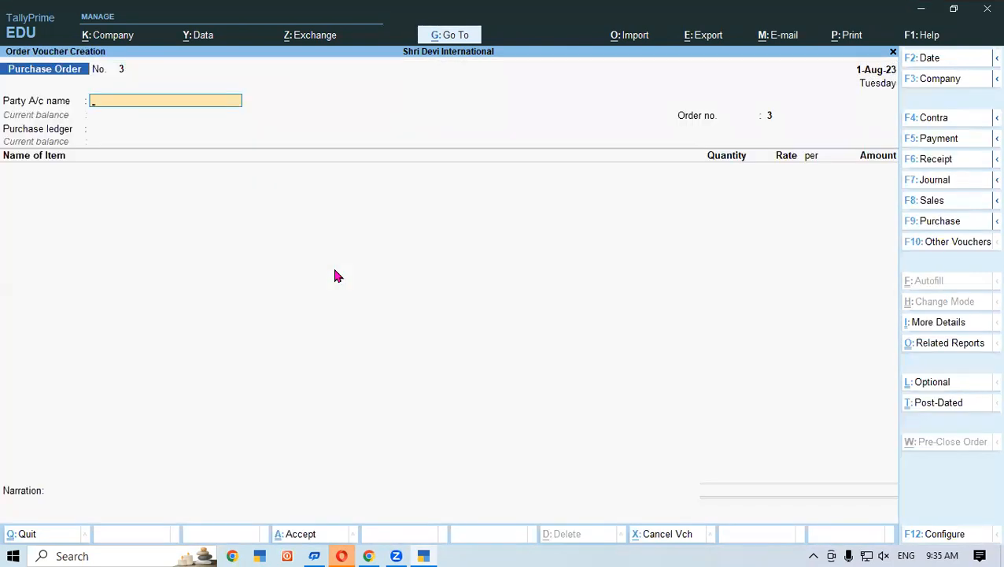
- Show the inactive voucher types, activate Receipt Note, and switch to it for recording the receipt exercise
{"action": "left_click", "coordinate": [425, 551]}
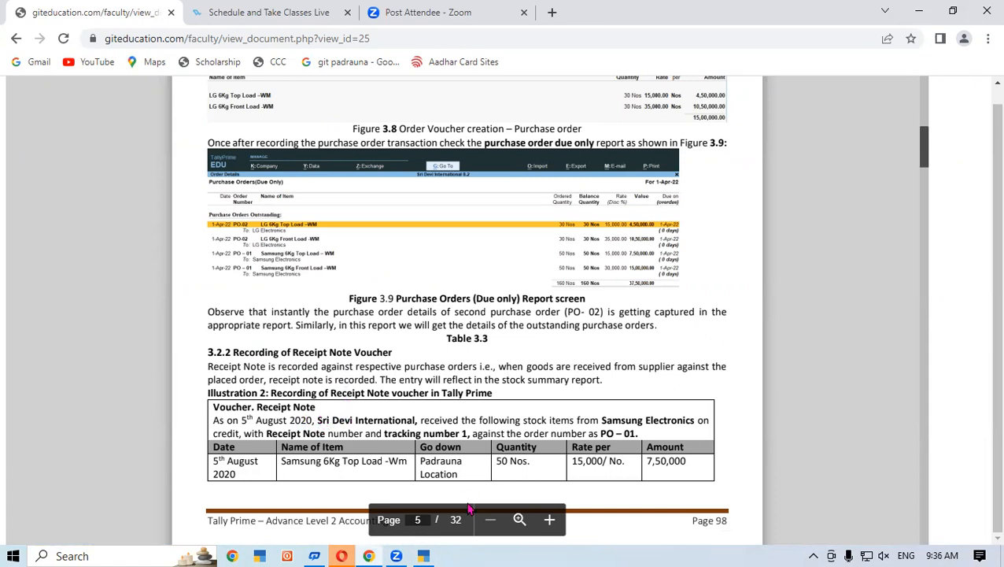
{"action": "left_click", "coordinate": [426, 553]}
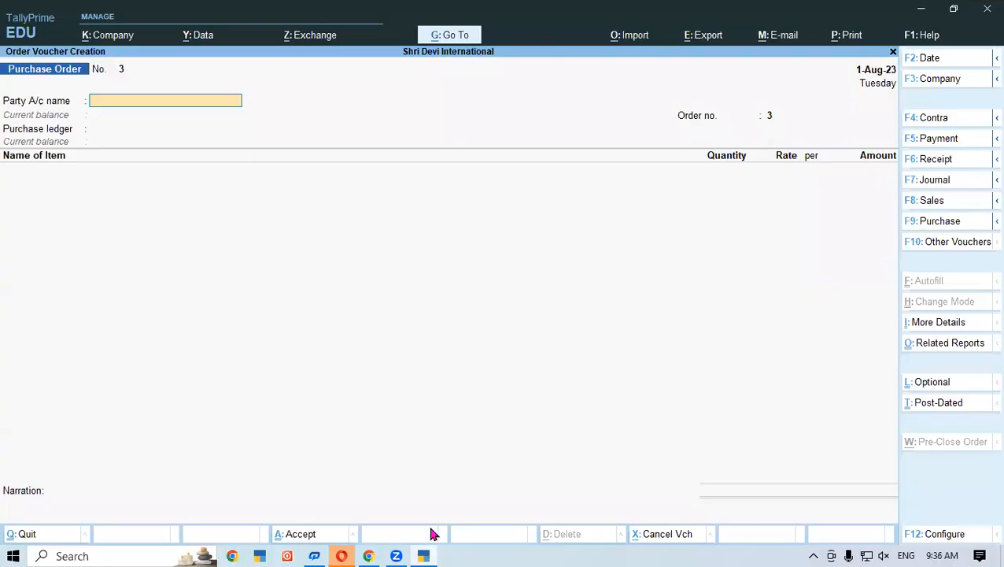
{"action": "left_click", "coordinate": [962, 246]}
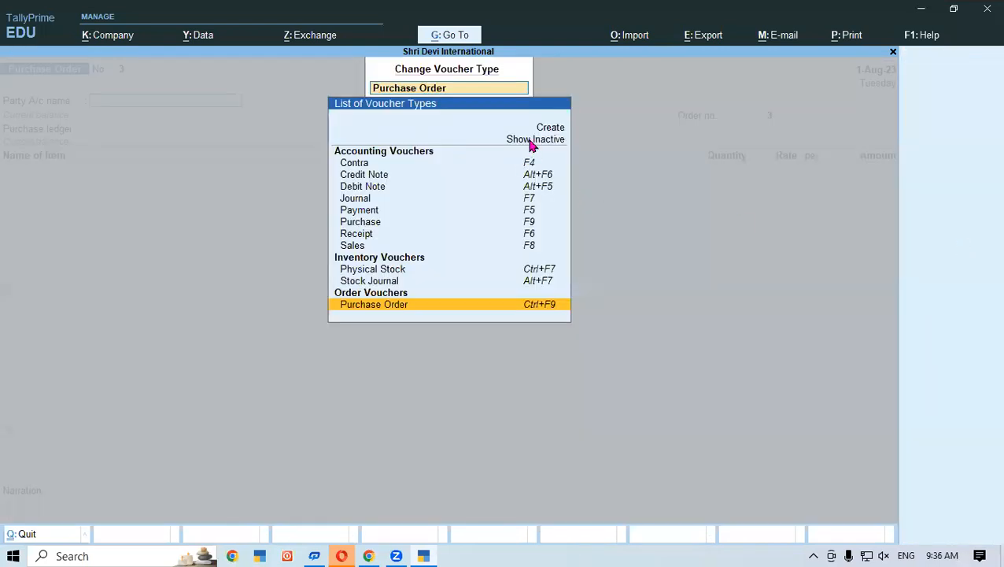
{"action": "key", "text": "Return"}
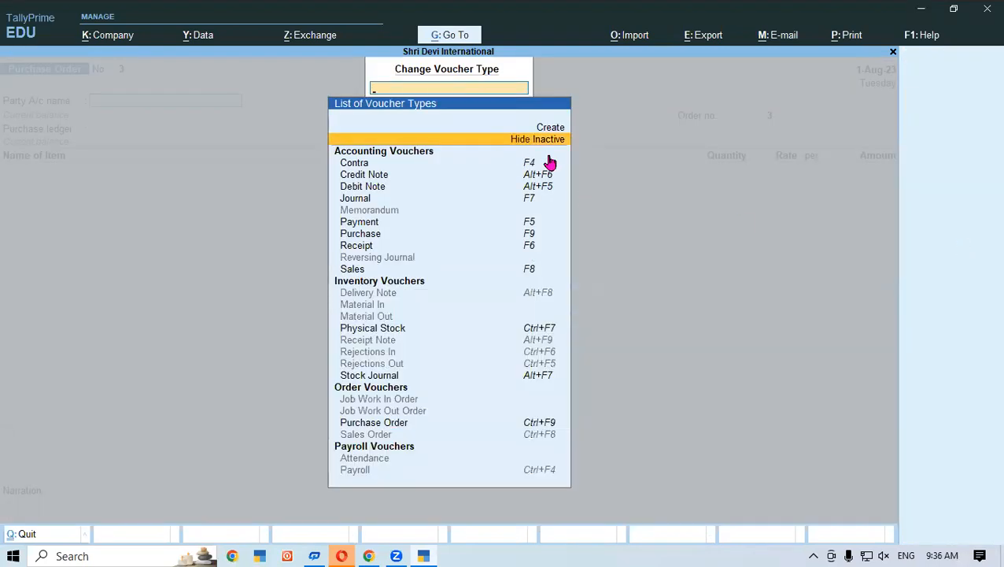
{"action": "left_click", "coordinate": [541, 340]}
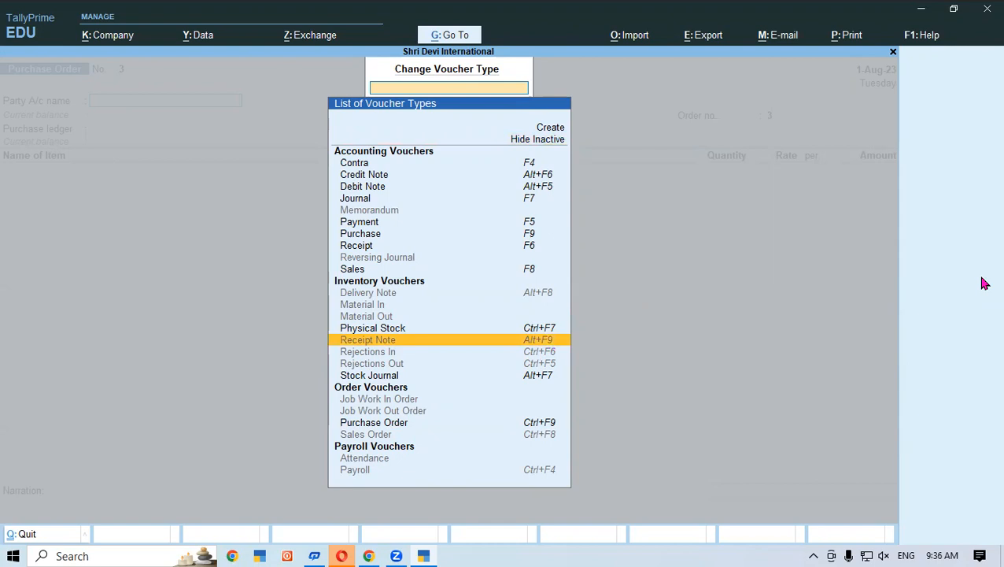
{"action": "key", "text": "Return"}
{"action": "key", "text": "y"}
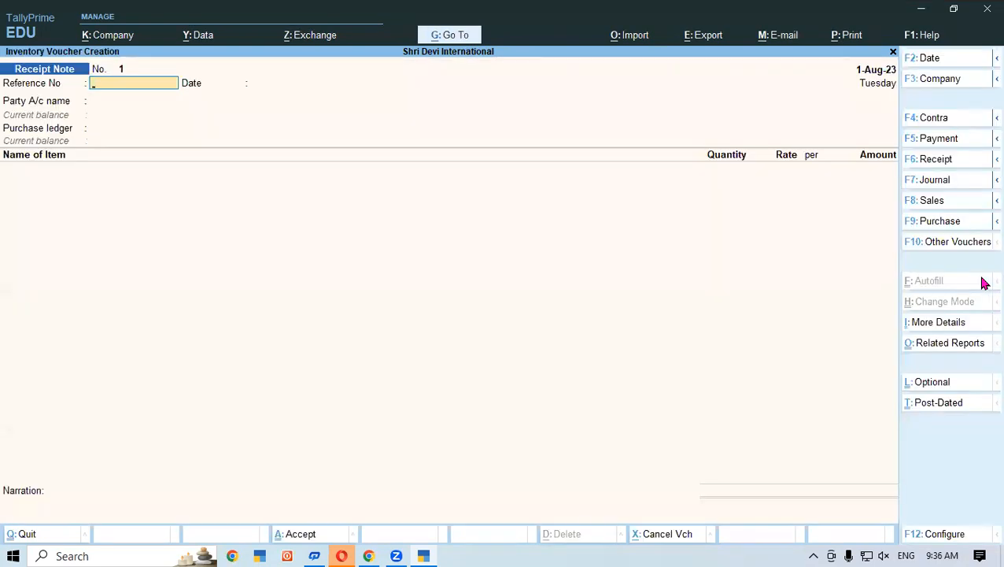
{"action": "left_click", "coordinate": [427, 554]}
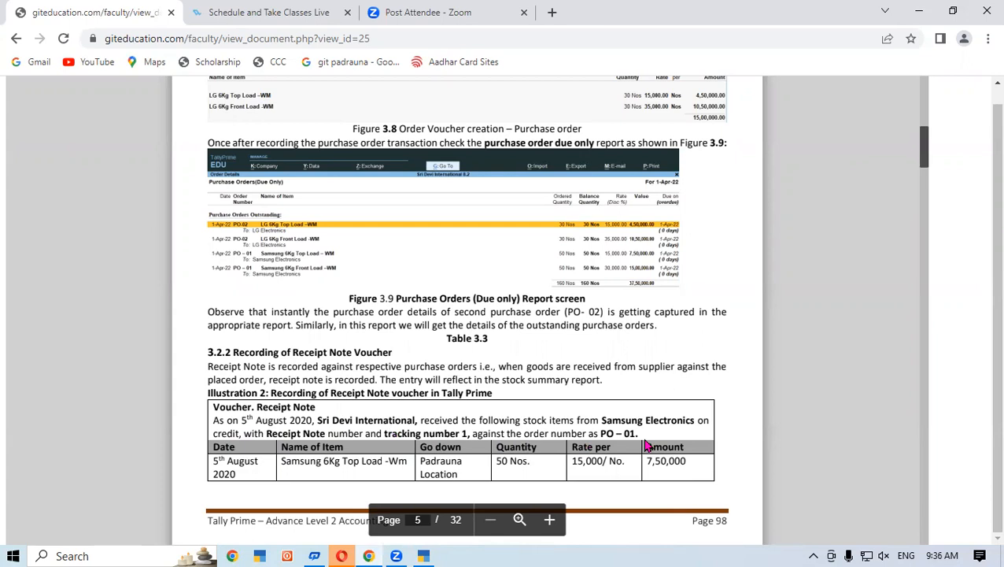
{"action": "left_click", "coordinate": [425, 554]}
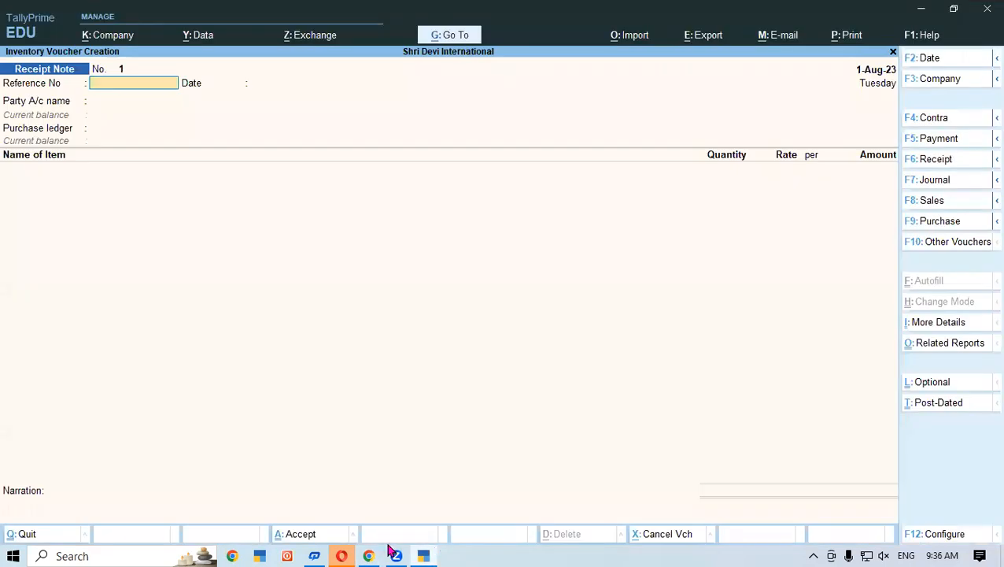
{"action": "type", "text": "PO-01"}
{"action": "key", "text": "Return"}
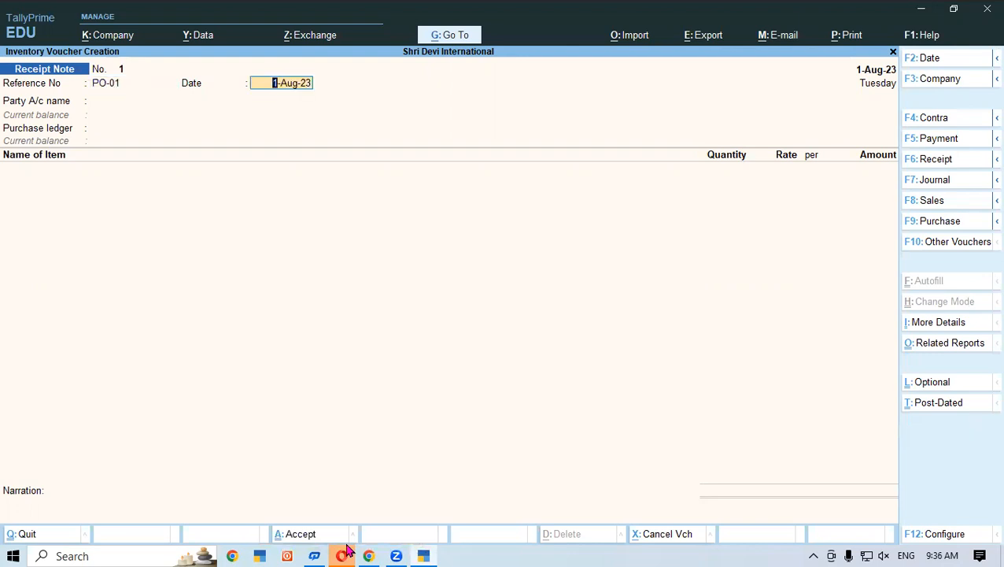
- Recheck the receipt note number in the course document, set the reference number to 1, and keep the date 1-Aug-23
{"action": "left_click", "coordinate": [425, 553]}
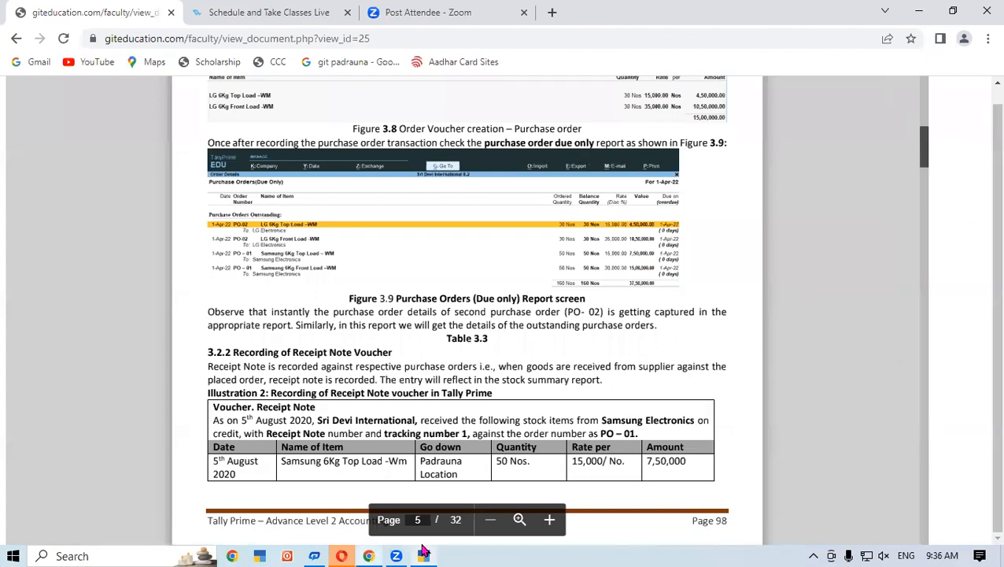
{"action": "left_click", "coordinate": [428, 552]}
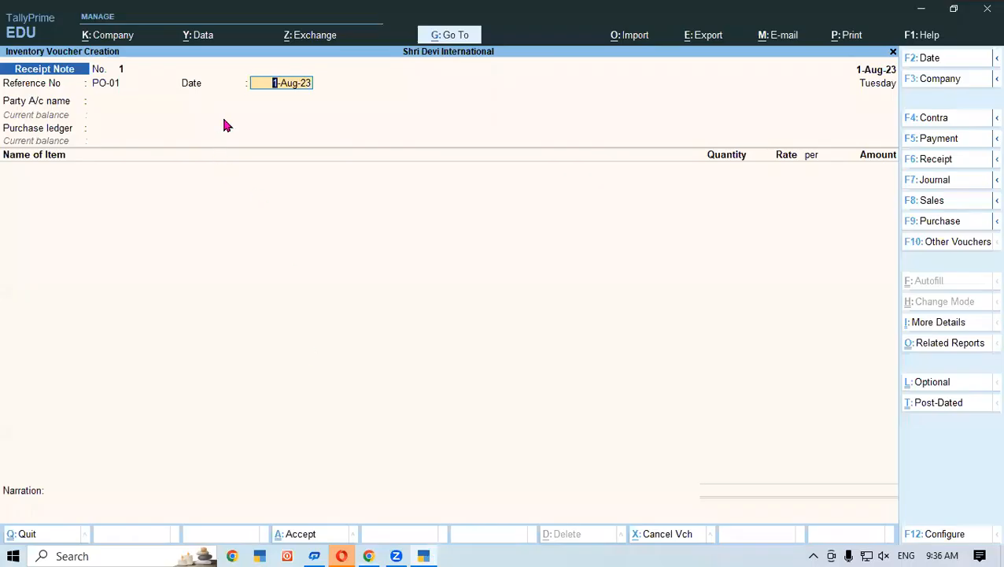
{"action": "key", "text": "BackSpace"}
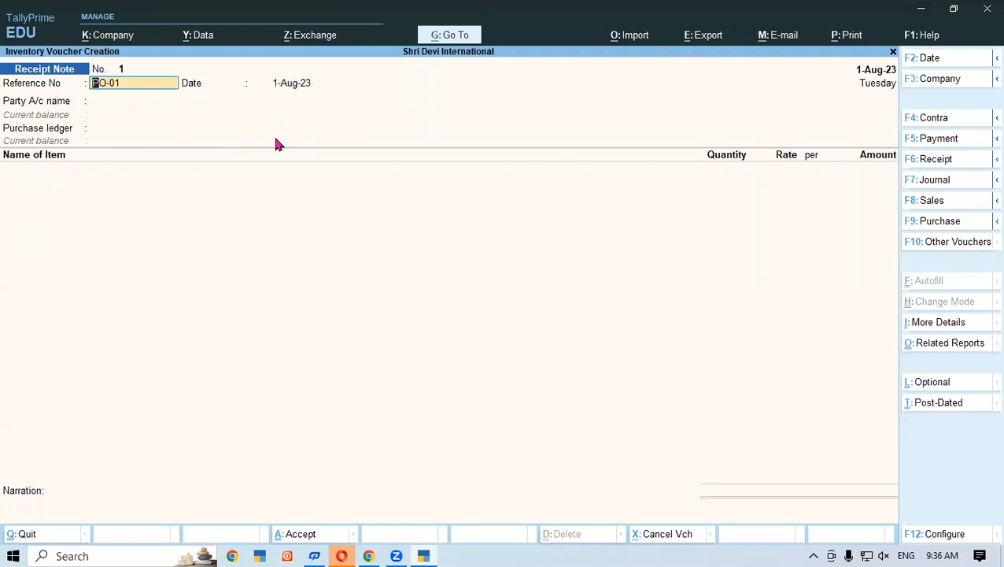
{"action": "type", "text": "1"}
{"action": "key", "text": "Return"}
{"action": "key", "text": "Return"}
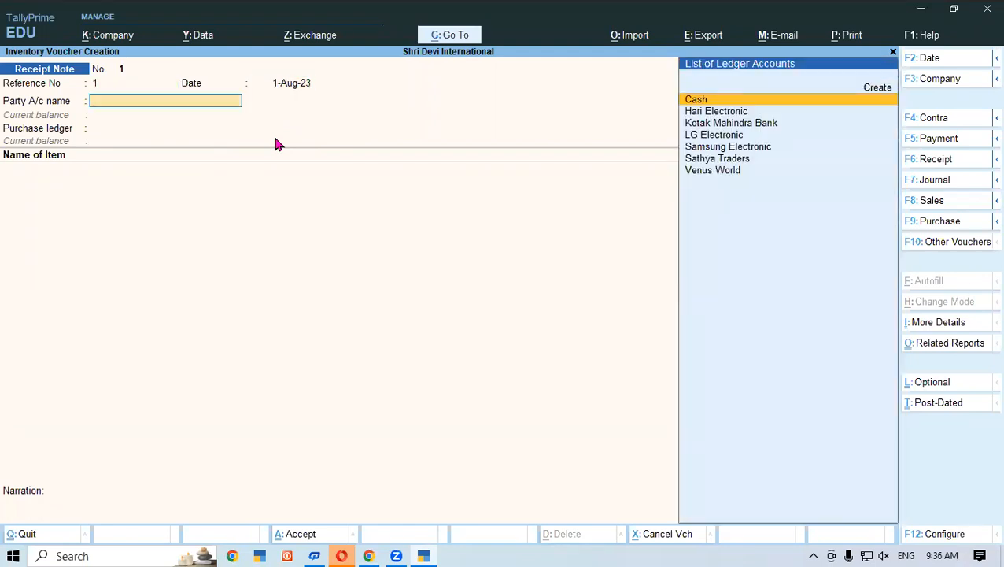
- Confirm the supplier in the course document and set the receipt note's party account to Samsung Electronic
{"action": "left_click", "coordinate": [423, 551]}
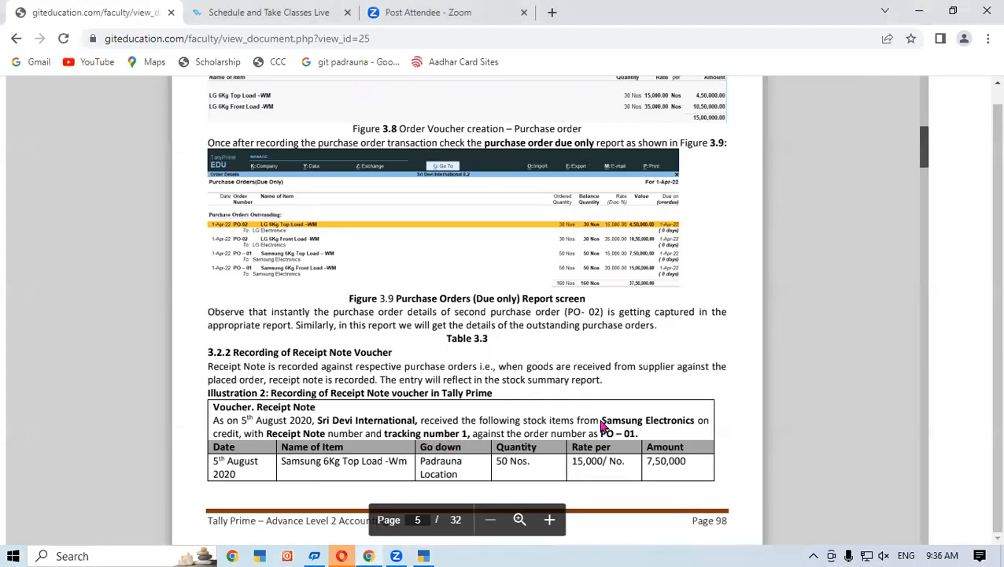
{"action": "left_click", "coordinate": [423, 554]}
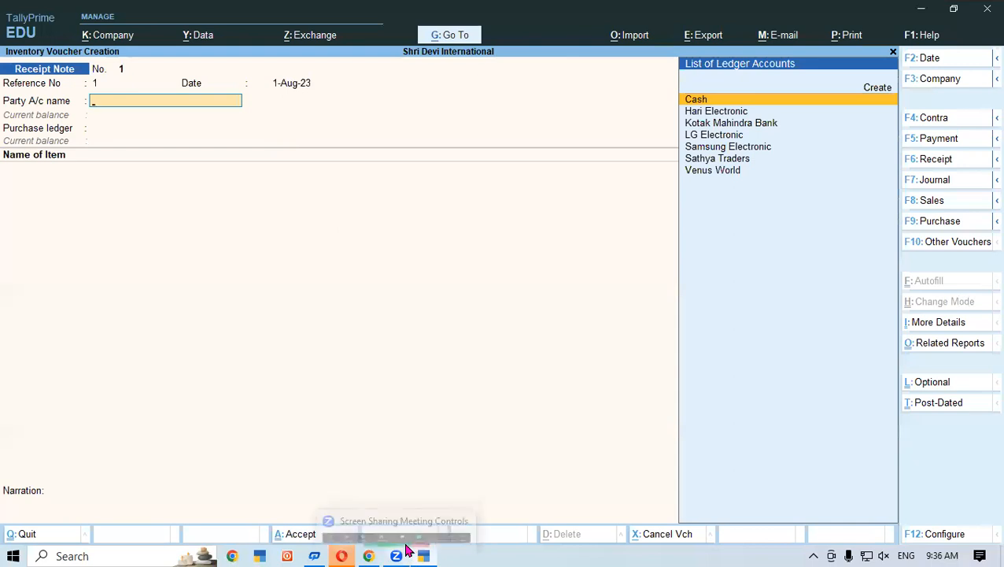
{"action": "type", "text": "Sa"}
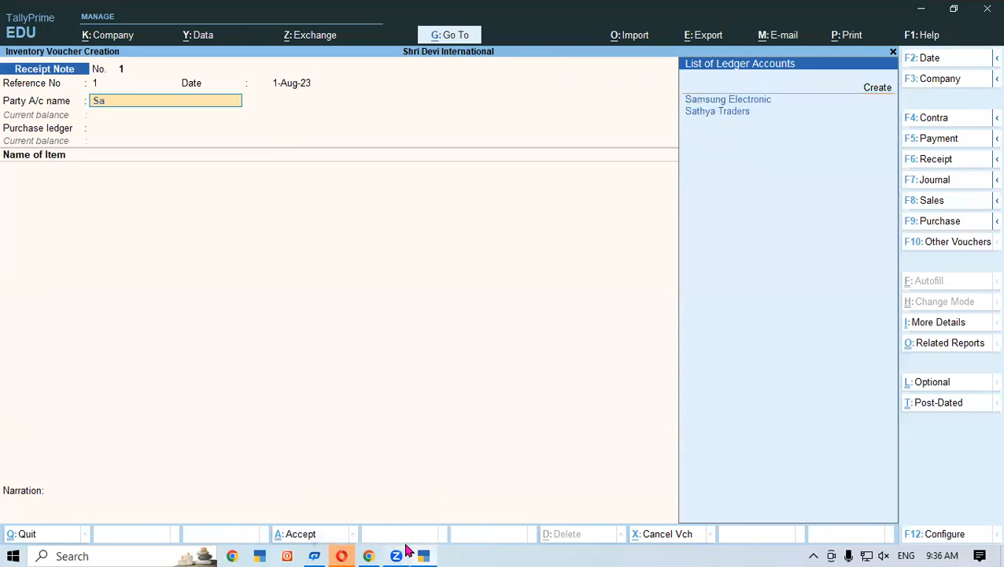
{"action": "key", "text": "Return"}
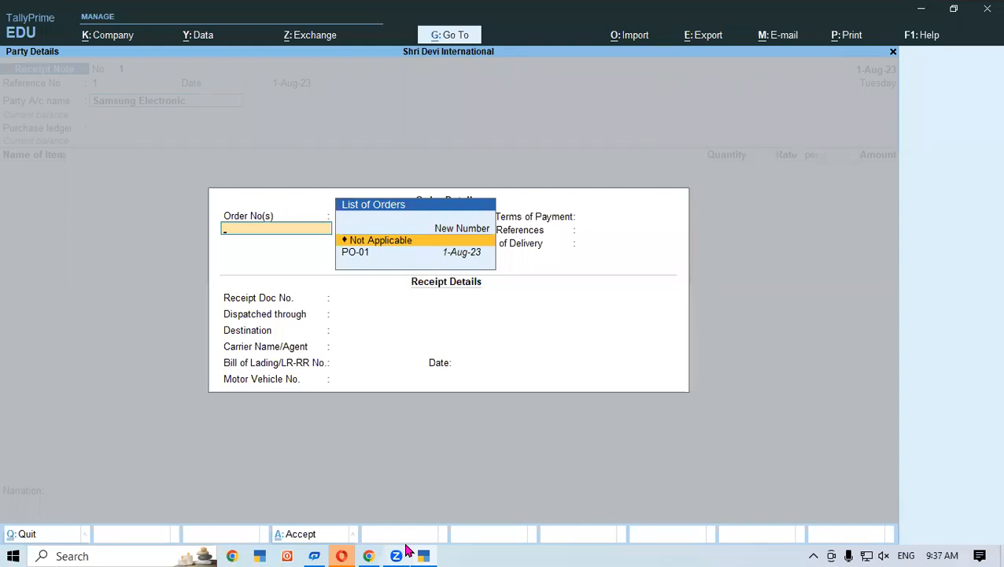
- Link the receipt note to order PO-01, leave the other order and receipt details blank, and keep Purchase A/c as the purchase ledger
{"action": "key", "text": "Down"}
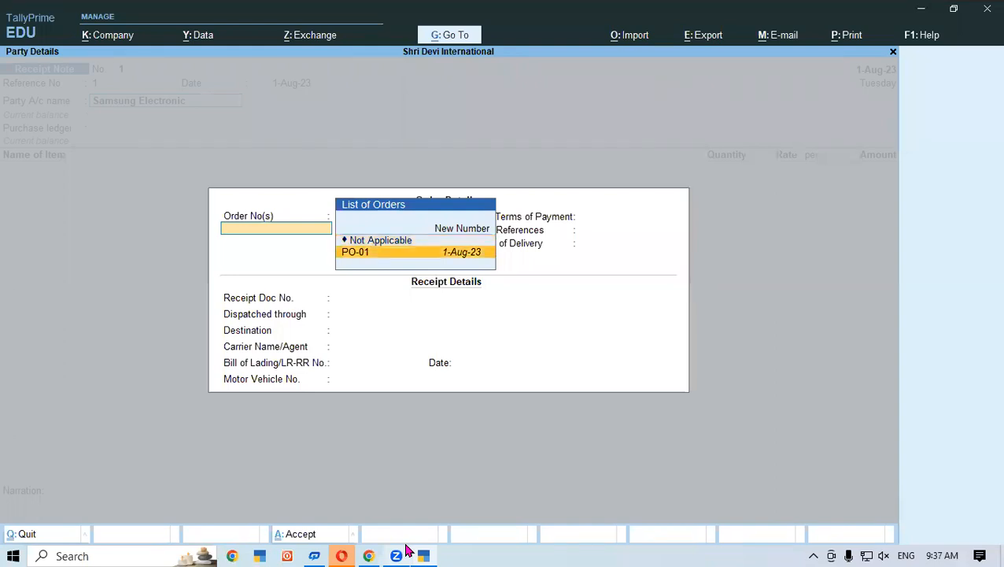
{"action": "key", "text": "Return"}
{"action": "key", "text": "Return"}
{"action": "key", "text": "Return"}
{"action": "key", "text": "Return"}
{"action": "key", "text": "Return"}
{"action": "key", "text": "Return"}
{"action": "key", "text": "Return"}
{"action": "key", "text": "Return"}
{"action": "key", "text": "Return"}
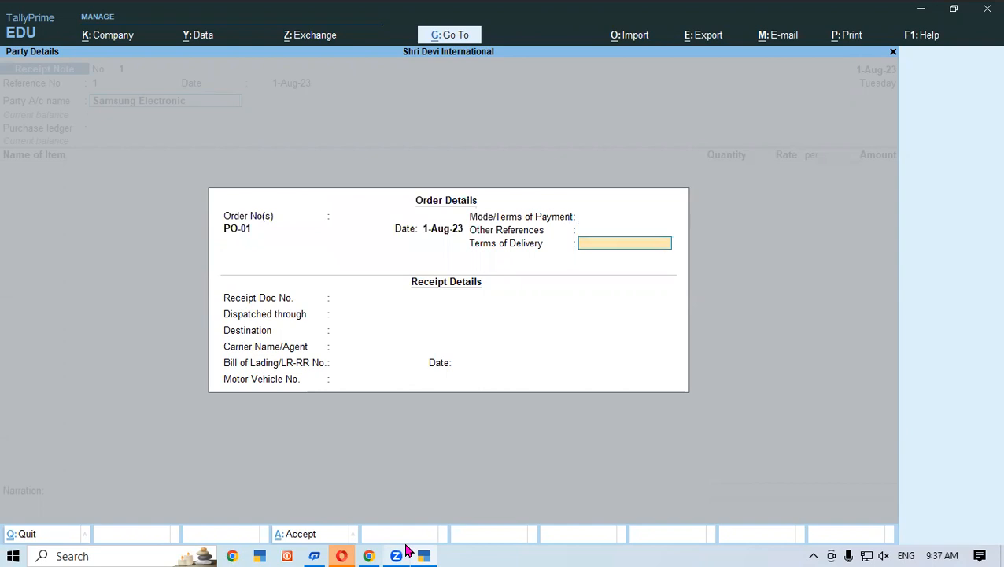
{"action": "key", "text": "Return"}
{"action": "key", "text": "Return"}
{"action": "key", "text": "Return"}
{"action": "key", "text": "Return"}
{"action": "key", "text": "Return"}
{"action": "key", "text": "Return"}
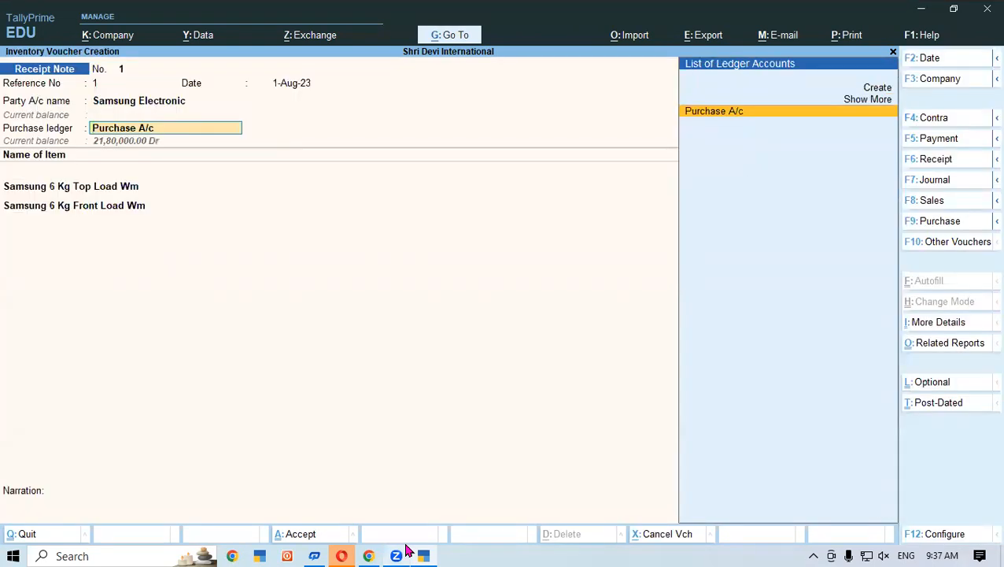
{"action": "key", "text": "Return"}
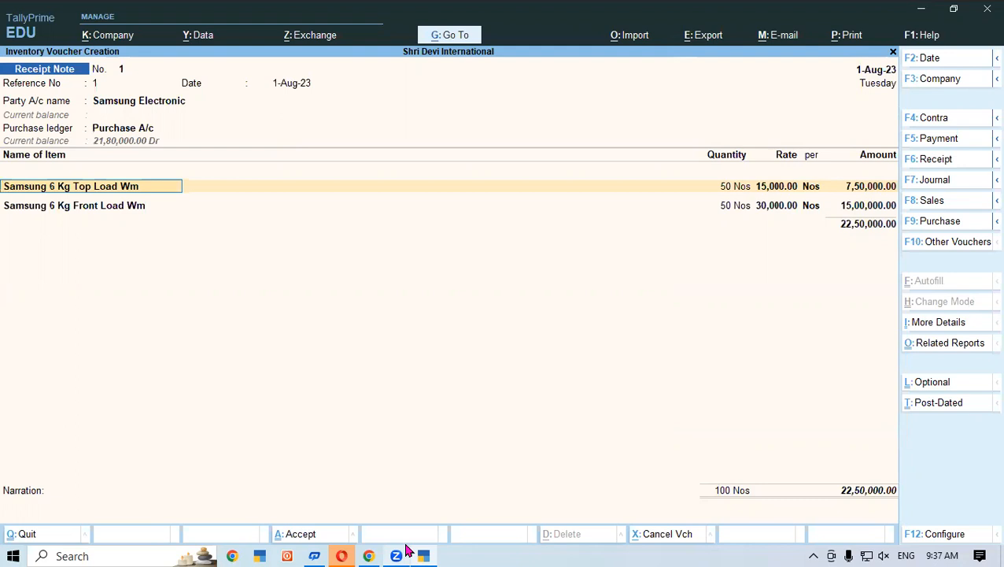
- Check the received items in the course document and allocate 50 Nos Samsung 6 Kg Top Load Wm to tracking number 1, PO-01, Karnataka, at 15,000
{"action": "left_click", "coordinate": [424, 554]}
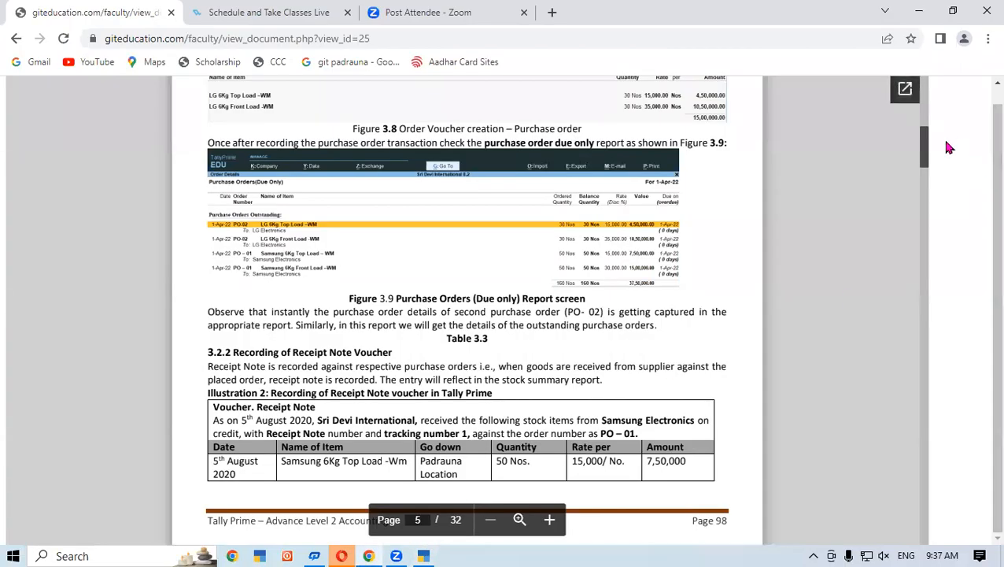
{"action": "left_click_drag", "start_coordinate": [926, 154], "coordinate": [926, 157]}
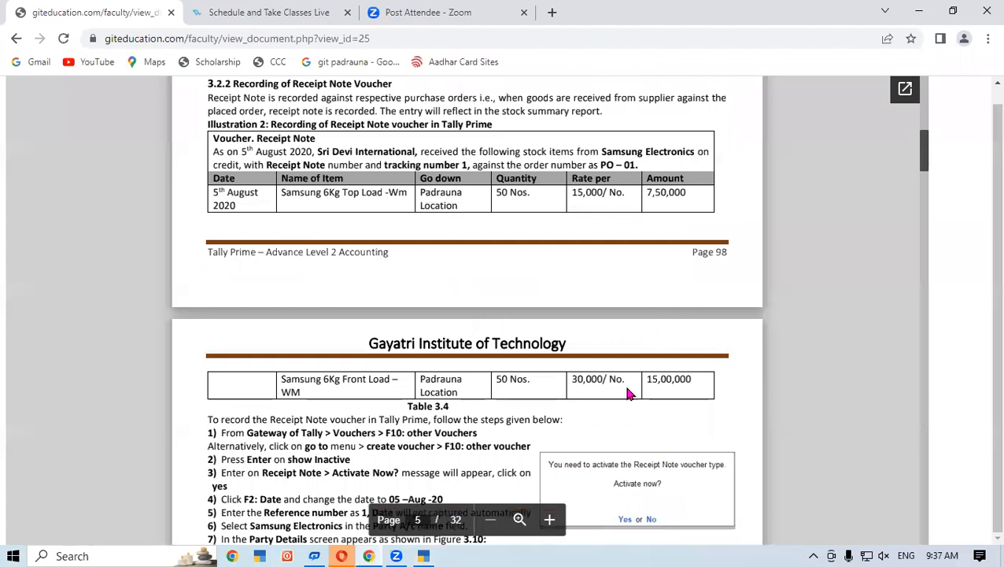
{"action": "left_click", "coordinate": [424, 555]}
{"action": "key", "text": "Return"}
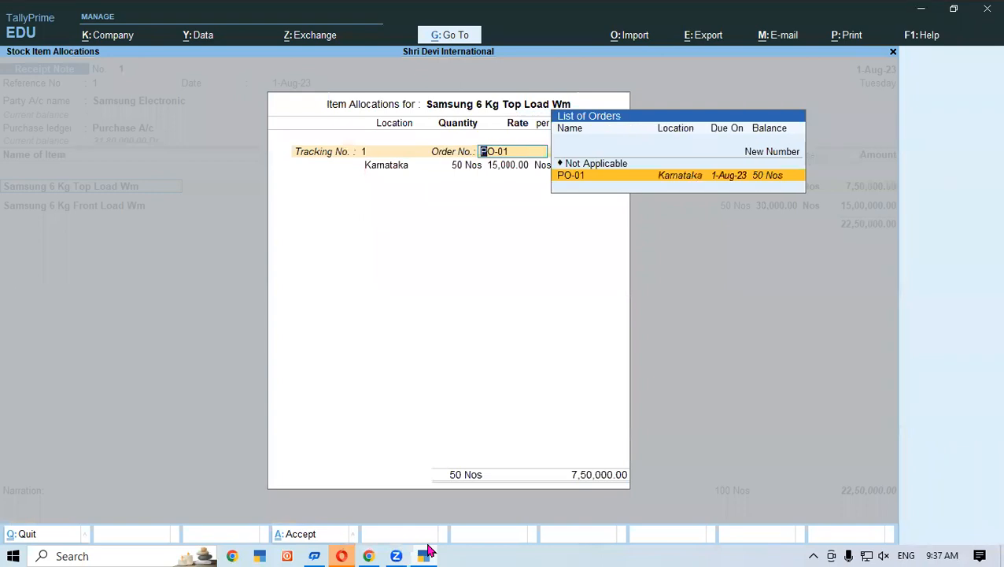
{"action": "key", "text": "Return"}
{"action": "key", "text": "Return"}
{"action": "key", "text": "Return"}
{"action": "key", "text": "Return"}
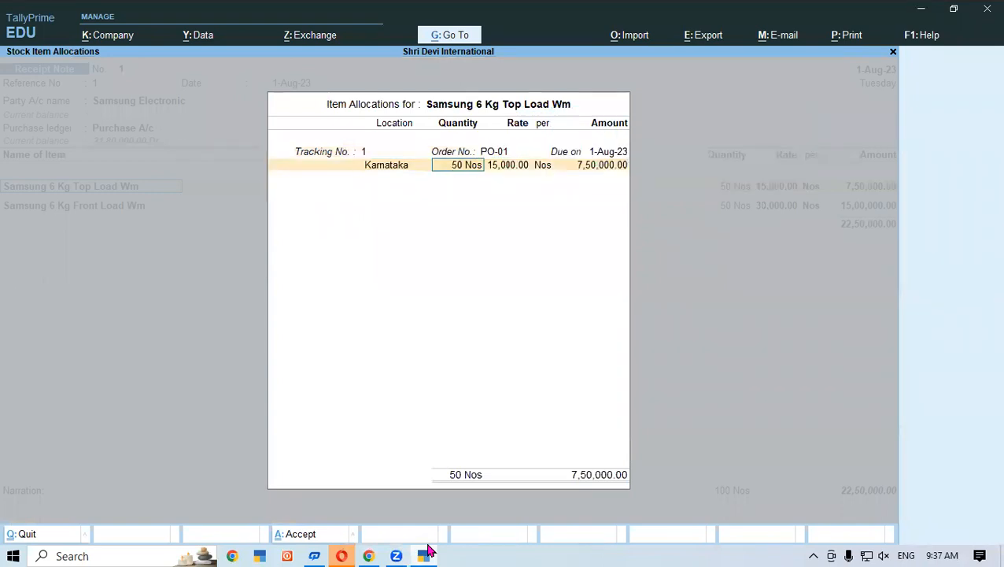
{"action": "key", "text": "Return"}
{"action": "key", "text": "Return"}
{"action": "key", "text": "Return"}
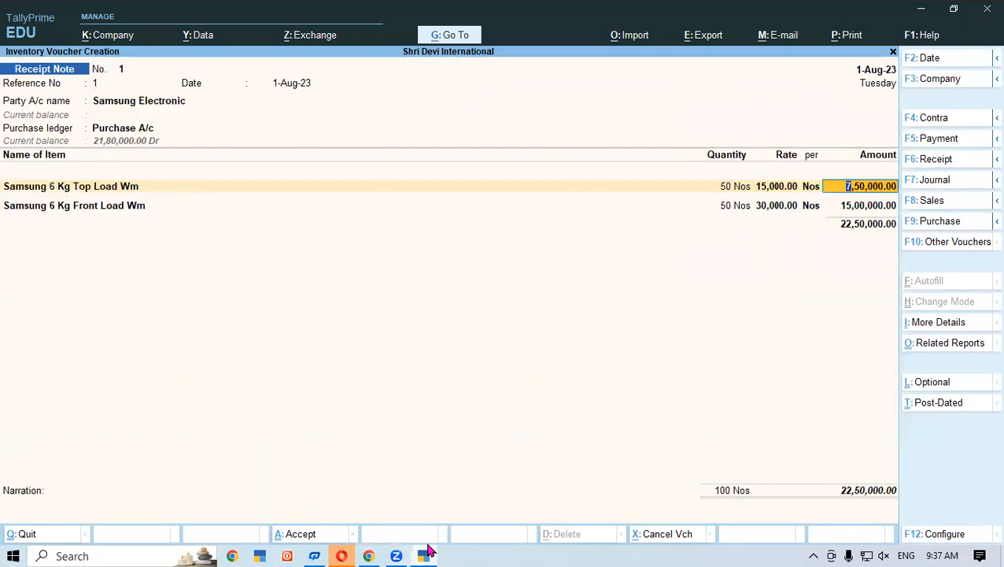
- Allocate 50 Nos Samsung 6 Kg Front Load Wm to tracking number 1, order PO-01 and location Karnataka at a rate of 30,000
{"action": "key", "text": "Return"}
{"action": "key", "text": "Return"}
{"action": "key", "text": "Return"}
{"action": "key", "text": "Return"}
{"action": "key", "text": "Return"}
{"action": "key", "text": "Return"}
{"action": "key", "text": "Return"}
{"action": "key", "text": "Return"}
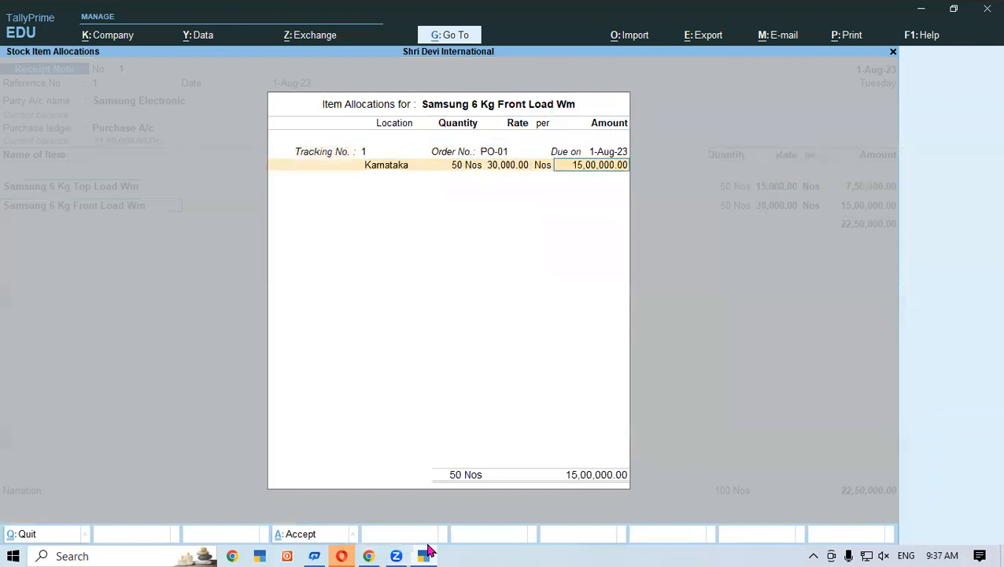
{"action": "key", "text": "Return"}
{"action": "key", "text": "Return"}
- End the item list, leave the narration blank, and save the Samsung Electronic receipt note
{"action": "key", "text": "Return"}
{"action": "key", "text": "Return"}
{"action": "key", "text": "Return"}
{"action": "key", "text": "Return"}
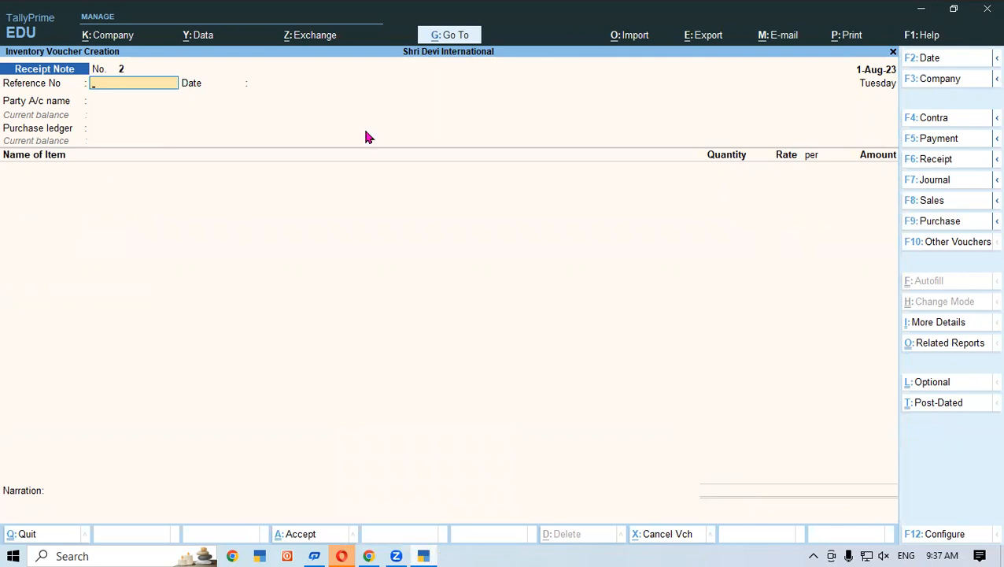
{"action": "left_click", "coordinate": [835, 30]}
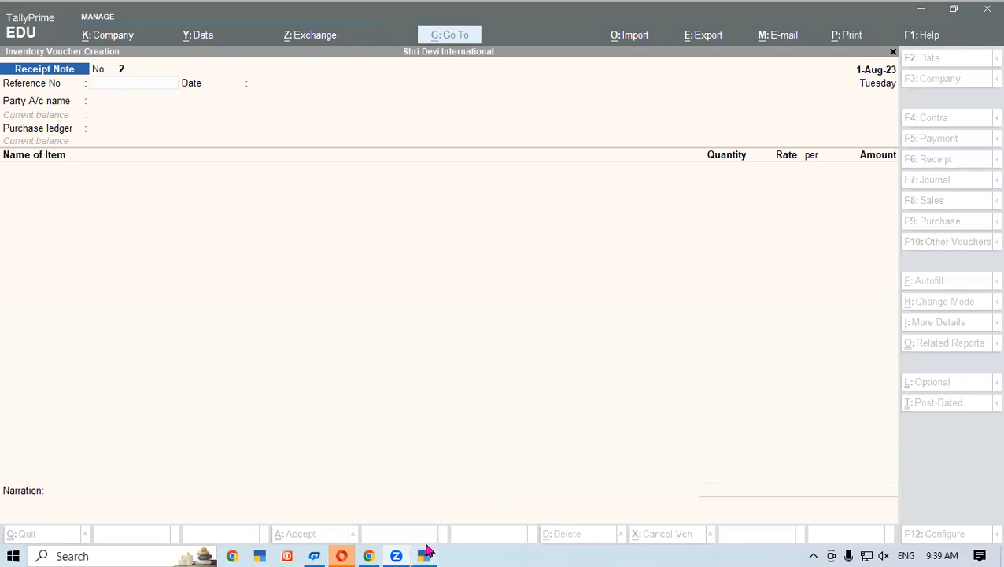
{"action": "mouse_move", "coordinate": [427, 551]}
{"action": "left_click", "coordinate": [391, 271]}
{"action": "key", "text": "Return"}
{"action": "key", "text": "Return"}
{"action": "key", "text": "Return"}
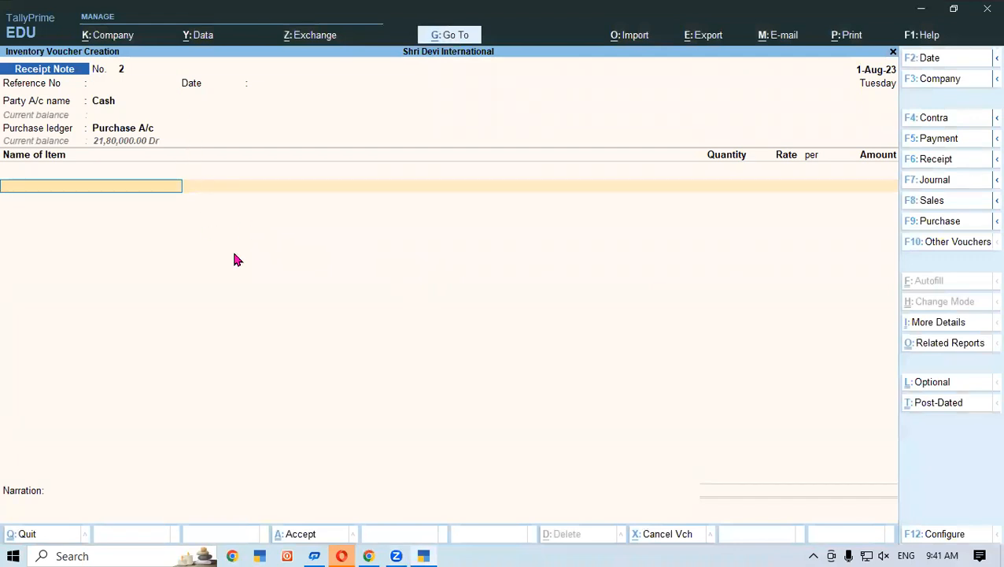
{"action": "key", "text": "Escape"}
{"action": "key", "text": "y"}
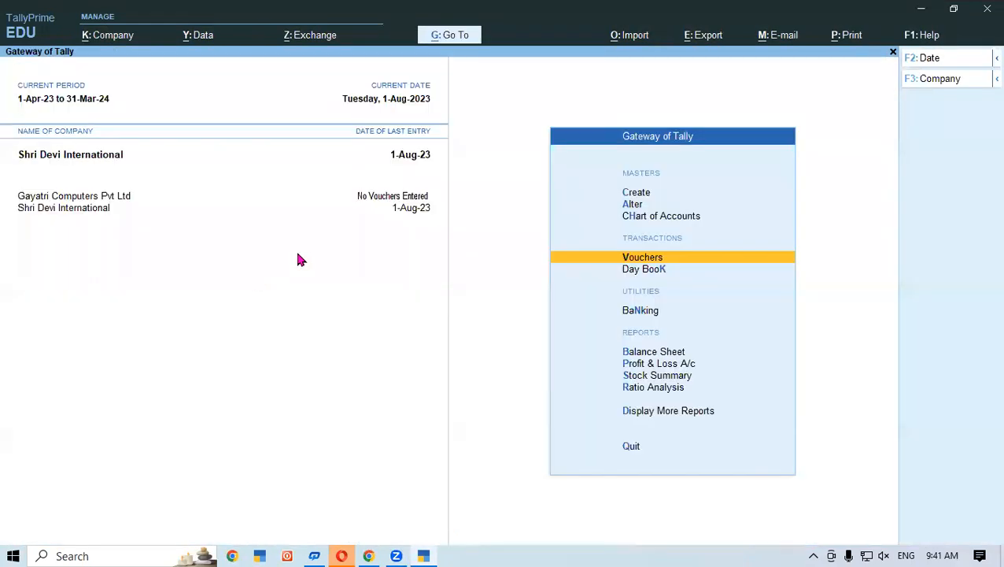
{"action": "key", "text": "Return"}
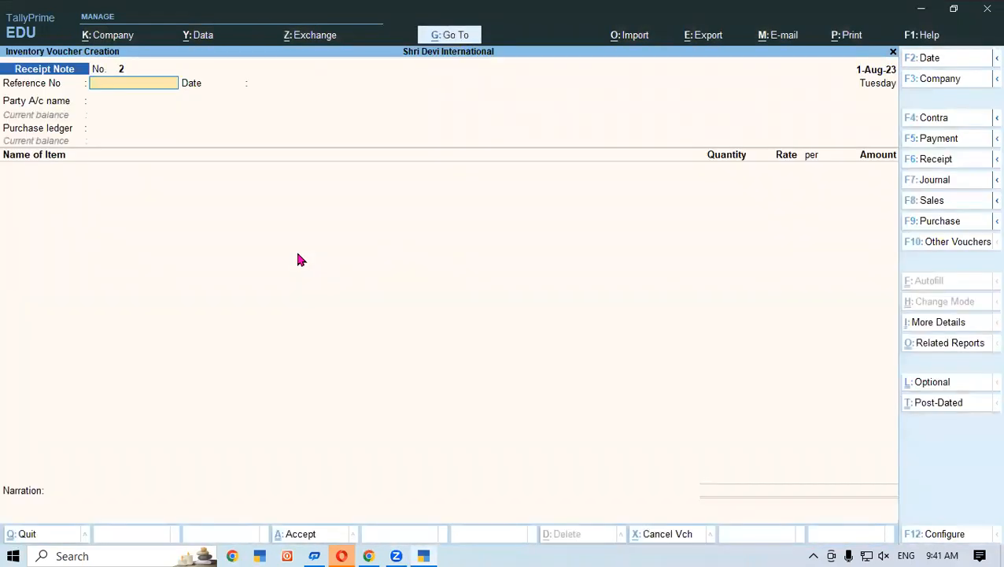
- Look up the LG Electronics receipt note activity in the course document, set the reference number to 5, and keep the date 1-Aug-23
{"action": "left_click", "coordinate": [368, 554]}
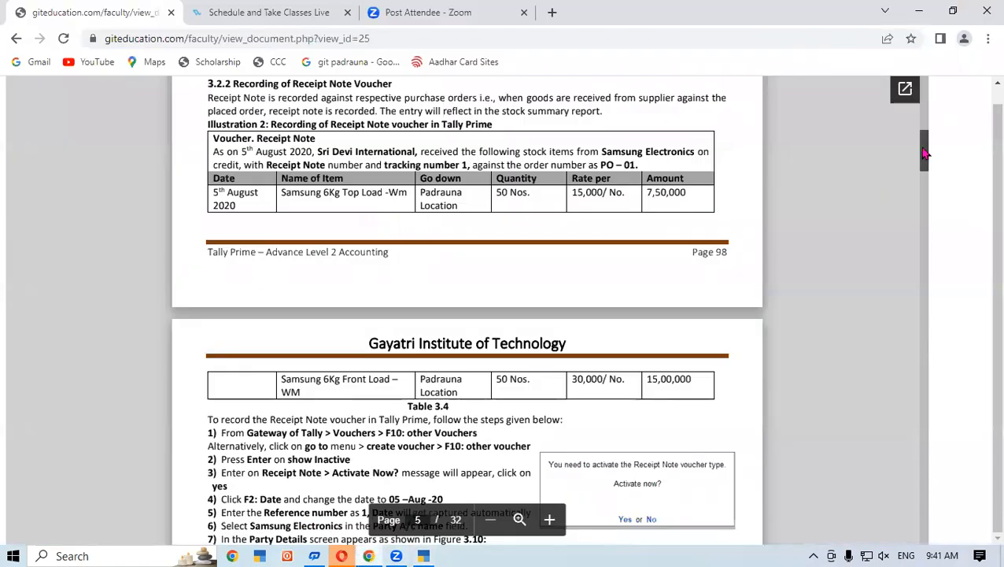
{"action": "left_click_drag", "start_coordinate": [925, 154], "coordinate": [925, 157]}
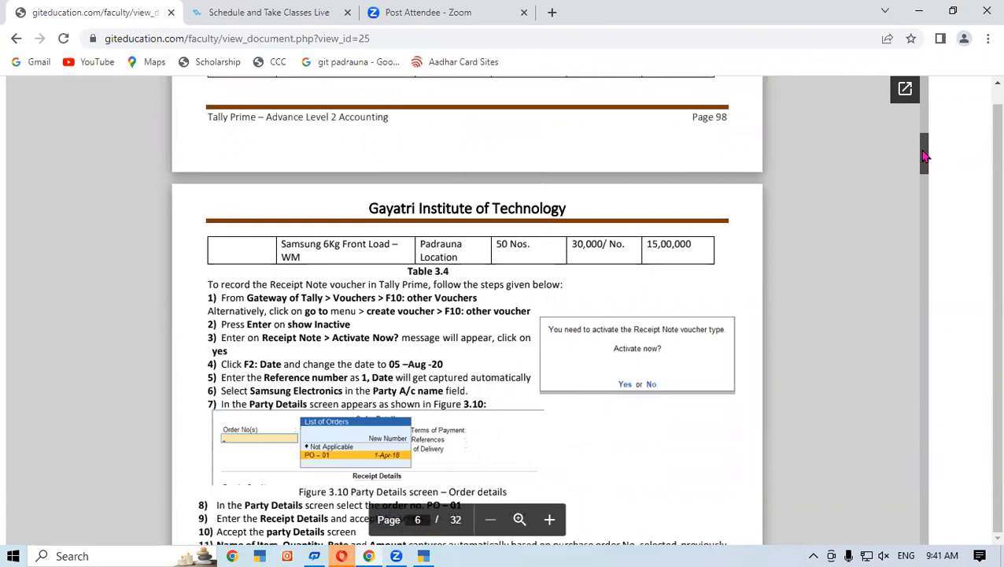
{"action": "left_click_drag", "start_coordinate": [925, 156], "coordinate": [925, 166]}
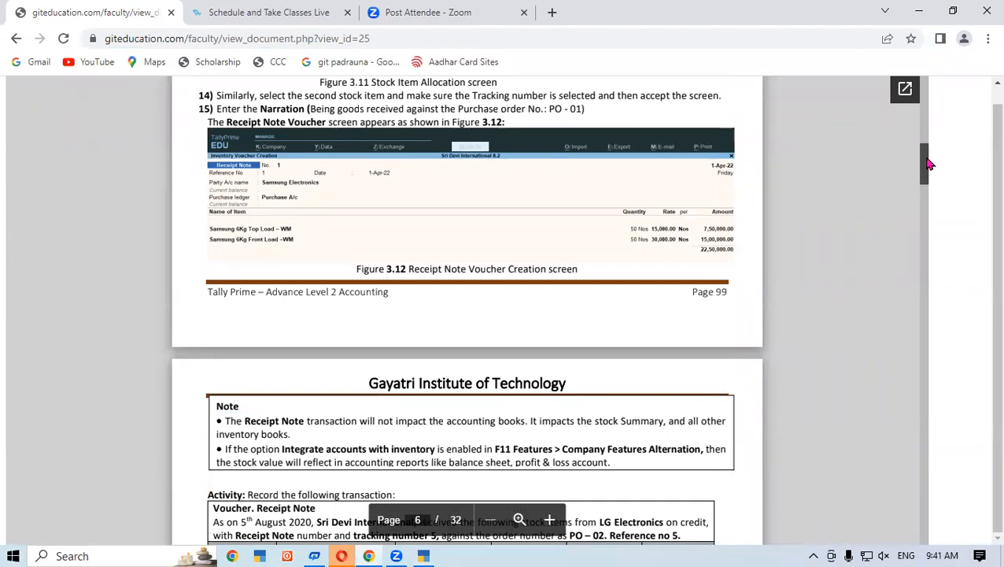
{"action": "left_click_drag", "start_coordinate": [929, 163], "coordinate": [929, 168]}
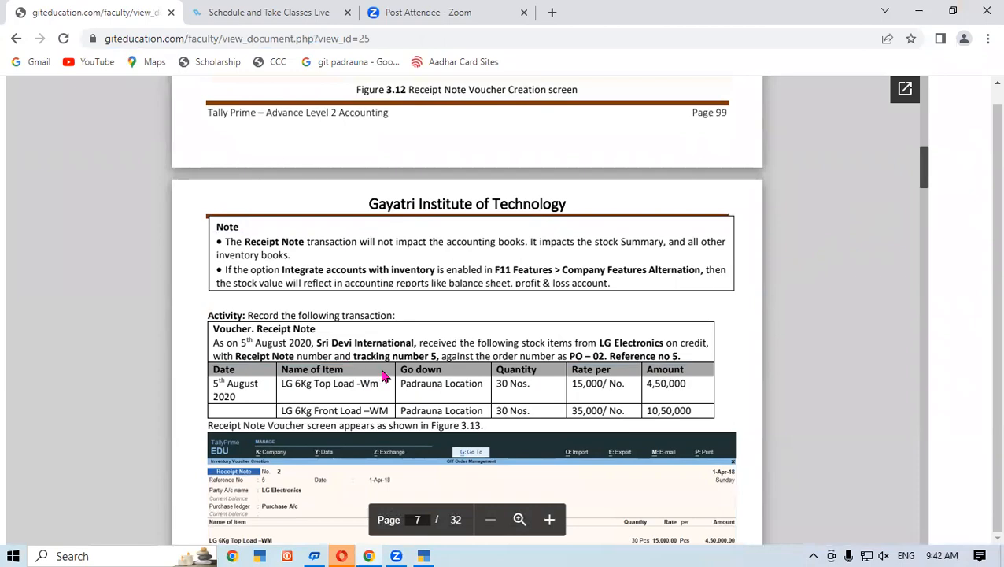
{"action": "left_click", "coordinate": [424, 556]}
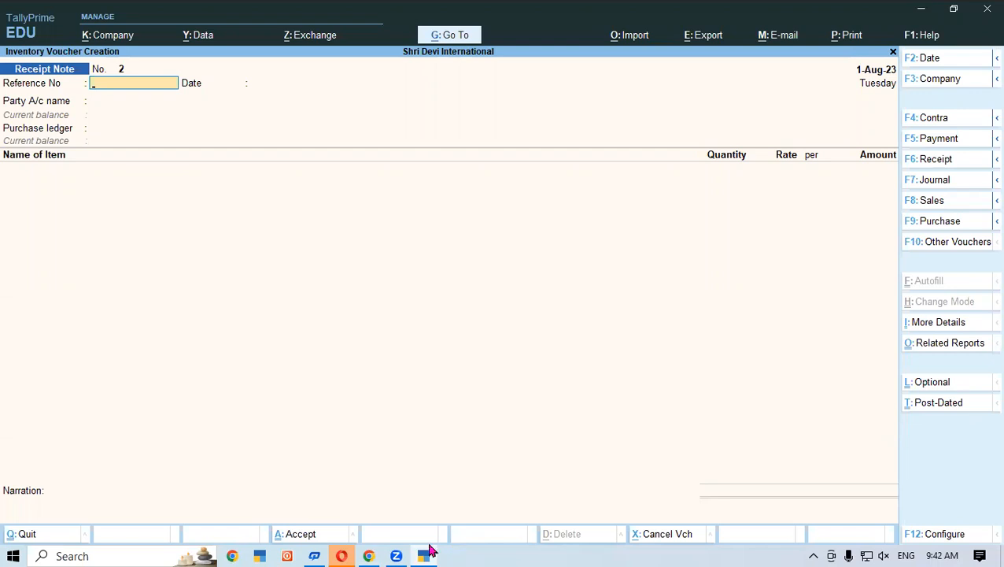
{"action": "left_click", "coordinate": [429, 551]}
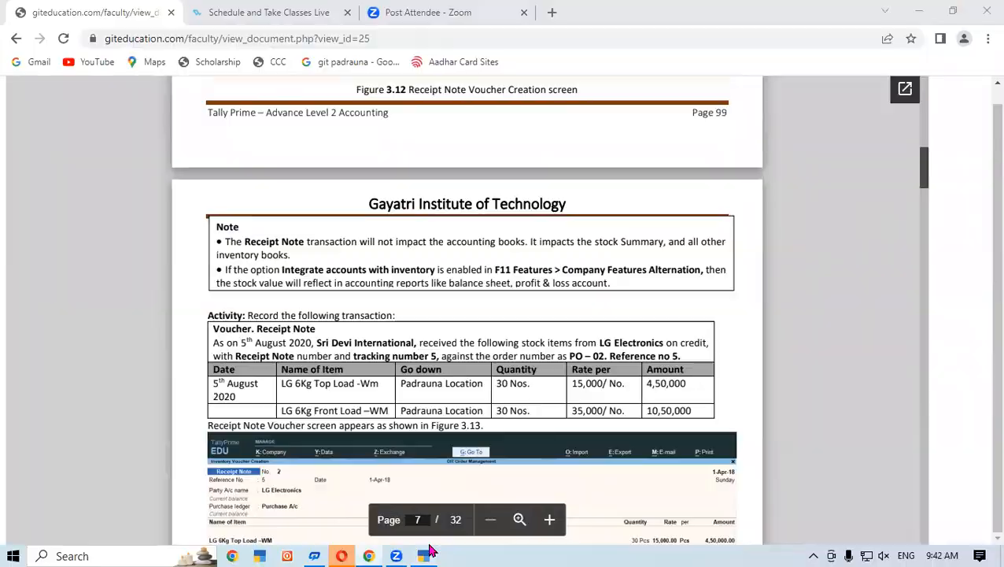
{"action": "left_click", "coordinate": [429, 550]}
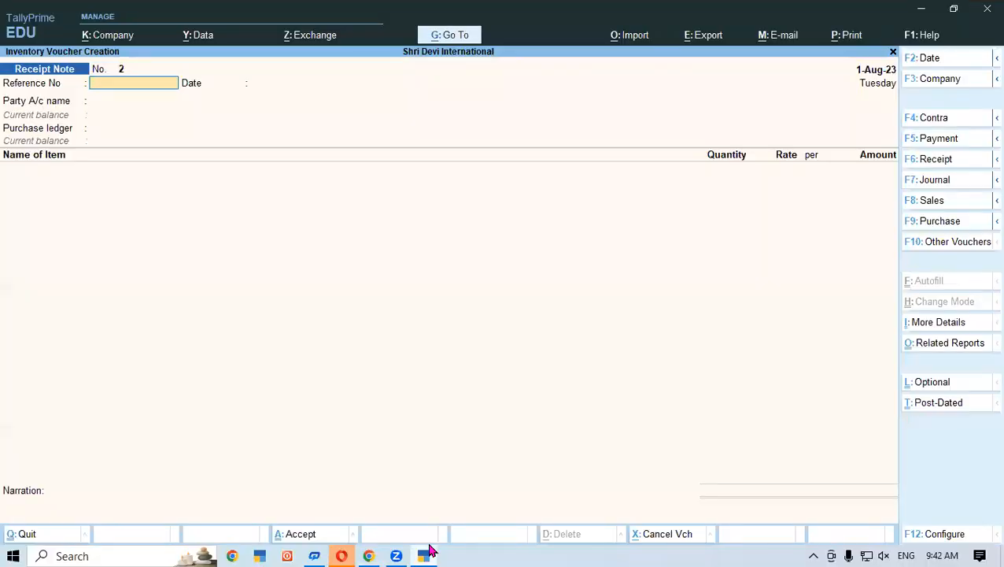
{"action": "type", "text": "5"}
{"action": "key", "text": "Return"}
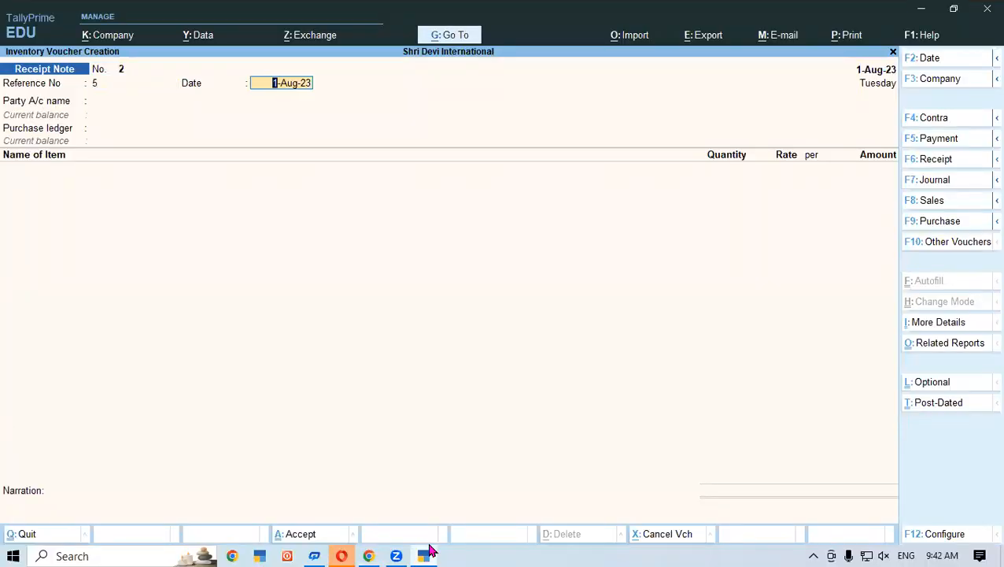
{"action": "key", "text": "Return"}
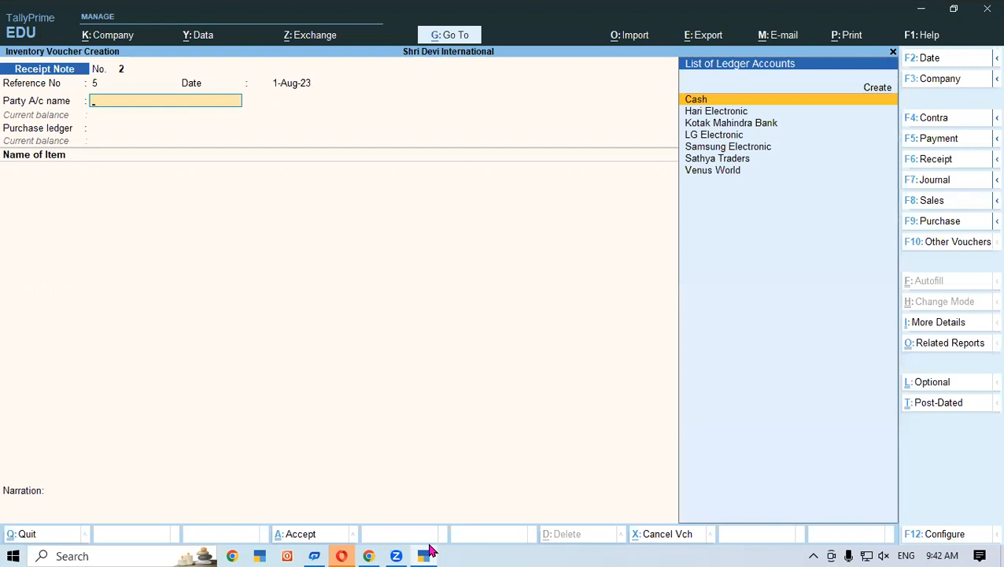
- Set the party account to LG Electronic, link the receipt note to order PO-02, and leave the other order and receipt details blank
{"action": "type", "text": "Lg"}
{"action": "key", "text": "Return"}
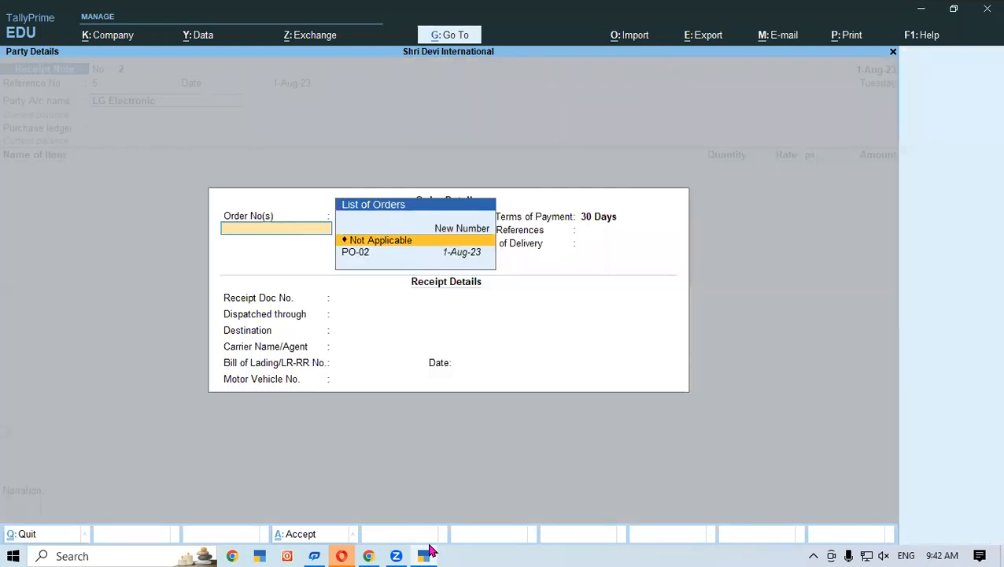
{"action": "key", "text": "Down"}
{"action": "key", "text": "Return"}
{"action": "key", "text": "Return"}
{"action": "key", "text": "Return"}
{"action": "key", "text": "Return"}
{"action": "key", "text": "Return"}
{"action": "key", "text": "Return"}
{"action": "key", "text": "Return"}
{"action": "key", "text": "Return"}
{"action": "key", "text": "Return"}
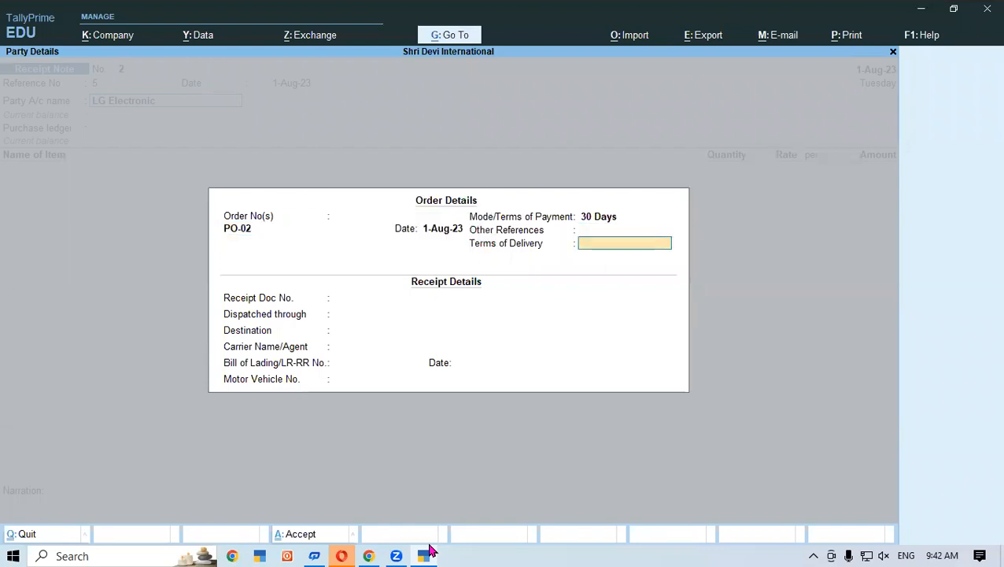
{"action": "key", "text": "Return"}
{"action": "key", "text": "Return"}
{"action": "key", "text": "Return"}
{"action": "key", "text": "Return"}
{"action": "key", "text": "Return"}
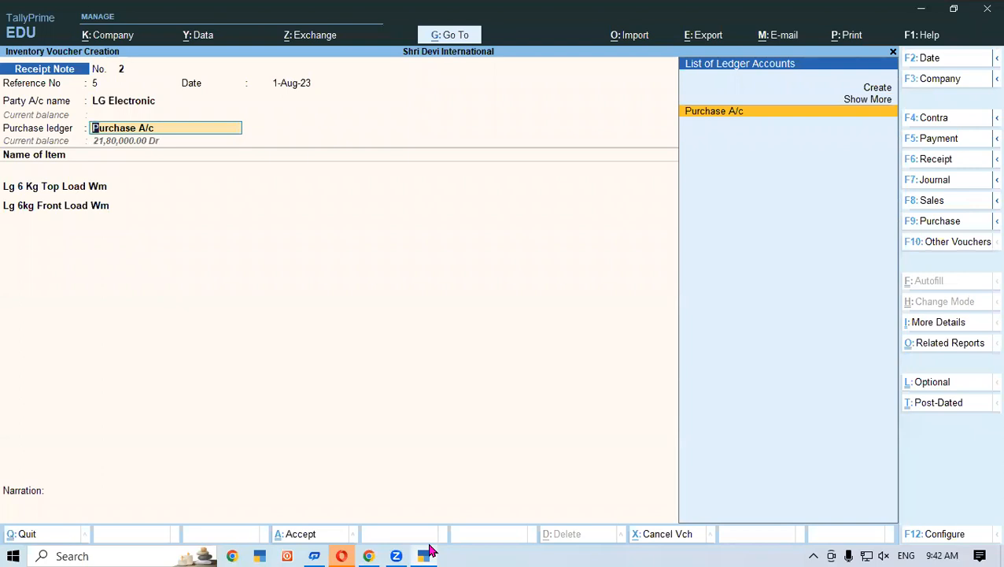
- Keep Purchase A/c as the purchase ledger and allocate 30 Nos Lg 6 Kg Top Load Wm to tracking number 5, PO-02, Karnataka, at 15,000
{"action": "key", "text": "Return"}
{"action": "key", "text": "Return"}
{"action": "key", "text": "Return"}
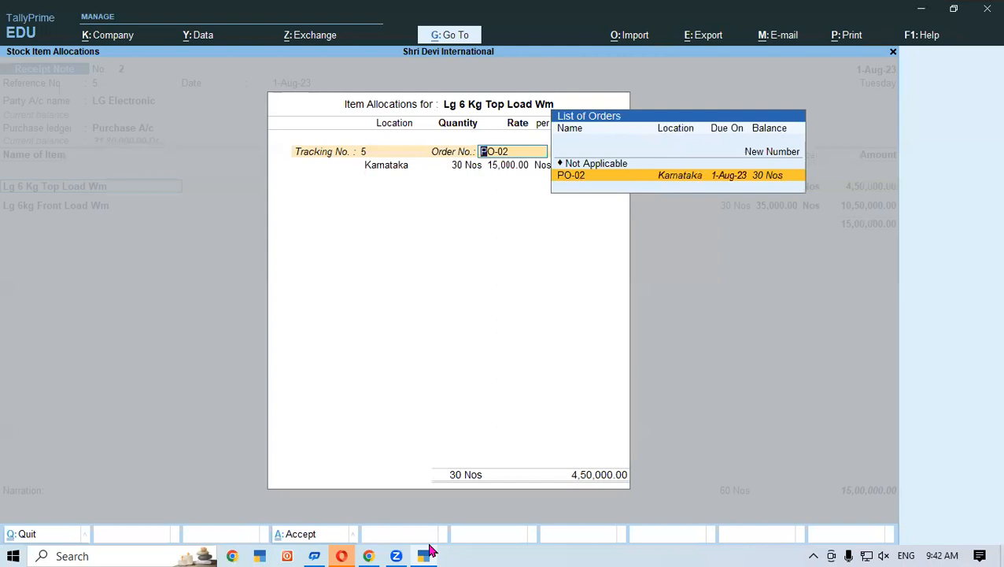
{"action": "key", "text": "Return"}
{"action": "key", "text": "Return"}
{"action": "key", "text": "Return"}
{"action": "key", "text": "Return"}
{"action": "key", "text": "Return"}
{"action": "key", "text": "Return"}
{"action": "key", "text": "Return"}
{"action": "key", "text": "Return"}
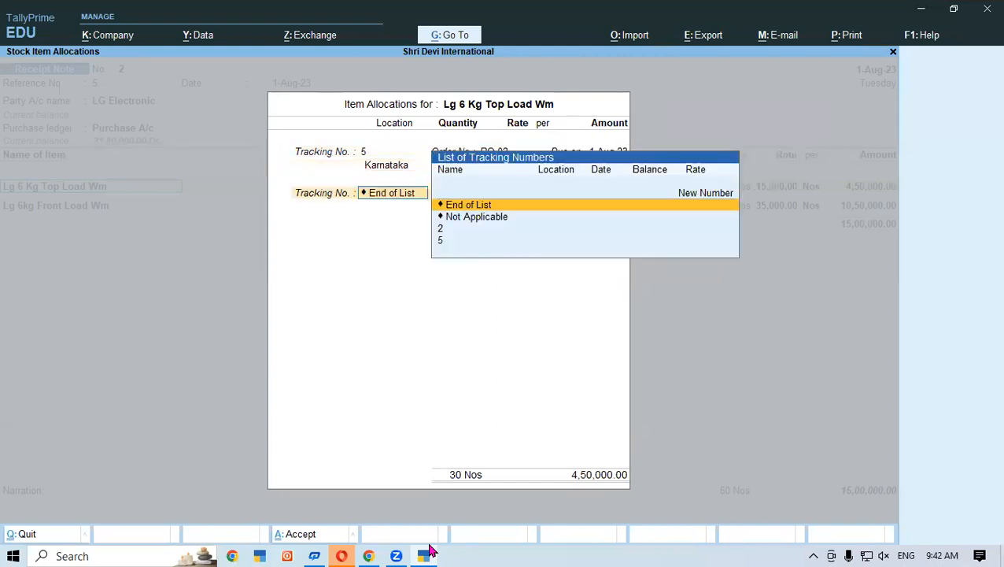
{"action": "key", "text": "Return"}
- Allocate 30 Nos Lg 6kg Front Load Wm to tracking number 5, order PO-02 and location Karnataka at a rate of 35,000
{"action": "key", "text": "Return"}
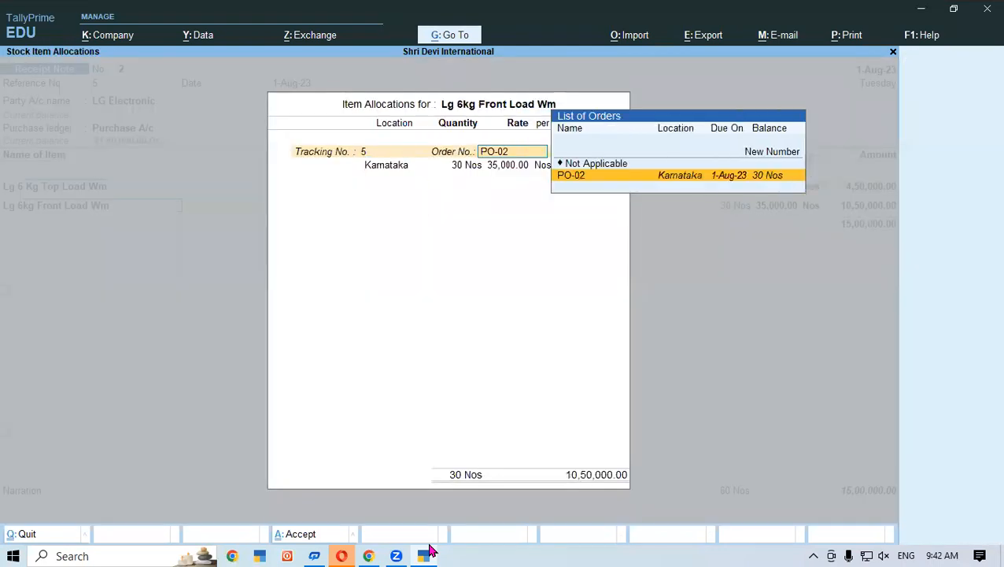
{"action": "key", "text": "Return"}
{"action": "key", "text": "Return"}
{"action": "key", "text": "Return"}
{"action": "key", "text": "Return"}
{"action": "key", "text": "Return"}
{"action": "key", "text": "Return"}
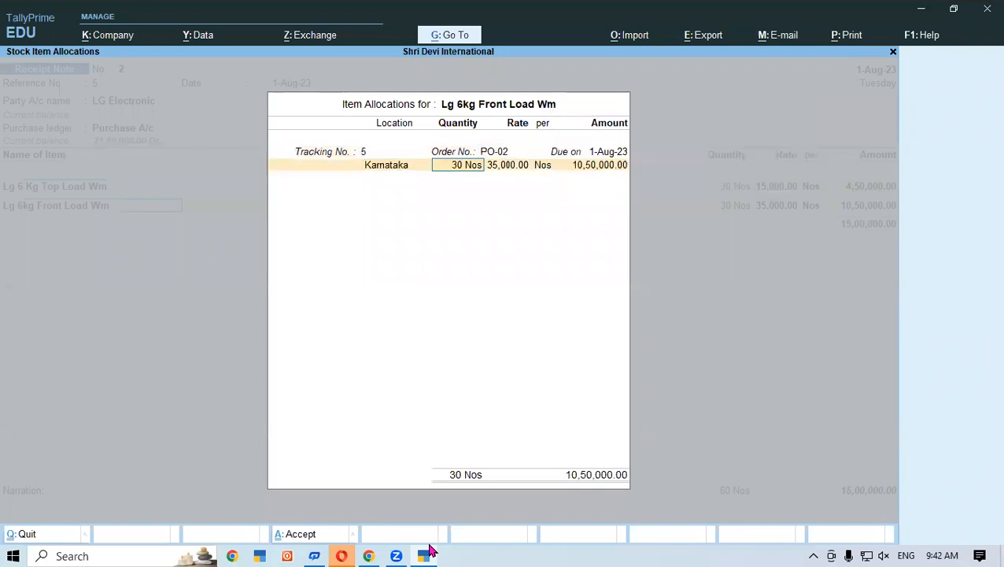
{"action": "key", "text": "Return"}
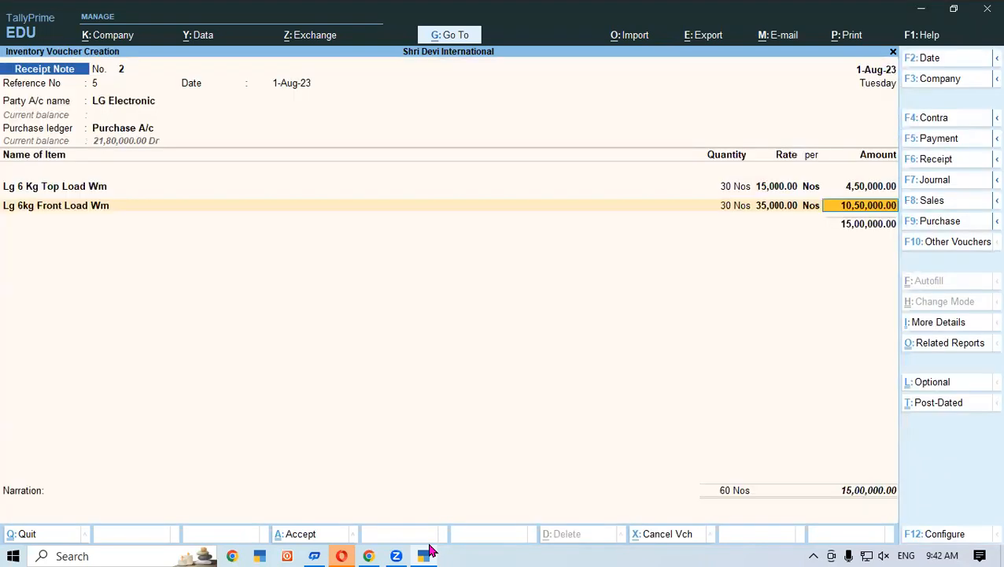
- End the item list, leave the narration blank, and save the LG Electronic receipt note
{"action": "key", "text": "Return"}
{"action": "key", "text": "Return"}
{"action": "key", "text": "Return"}
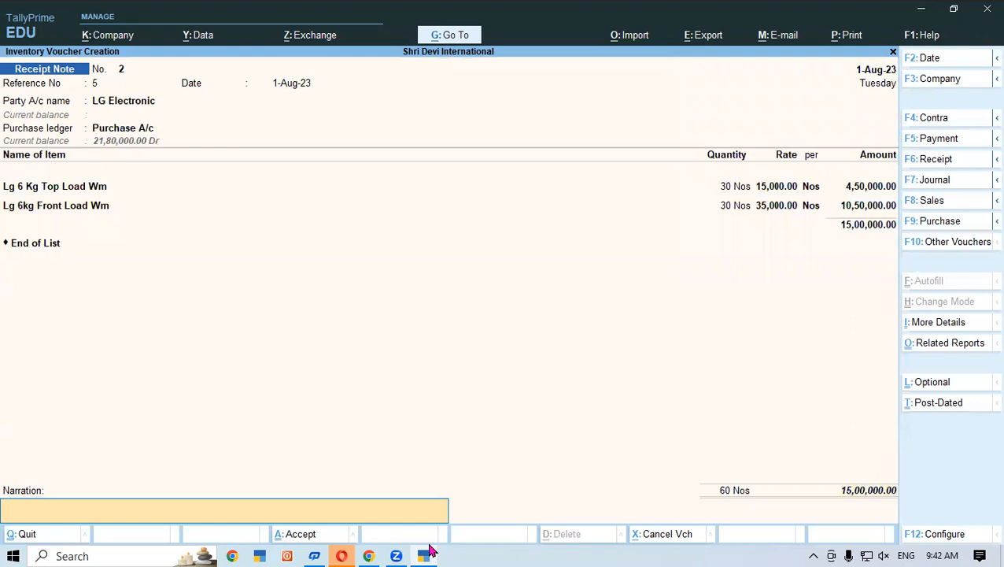
{"action": "key", "text": "Return"}
{"action": "key", "text": "Return"}
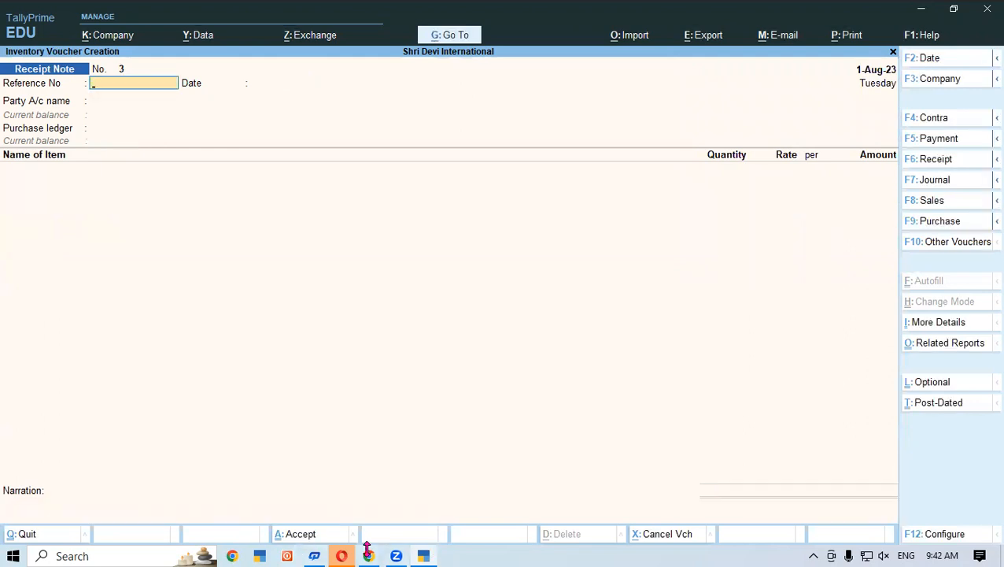
- Read the Stock Item Vouchers instructions in the browser document, then switch back to TallyPrime and open the Stock Vouchers report
{"action": "left_click", "coordinate": [421, 553]}
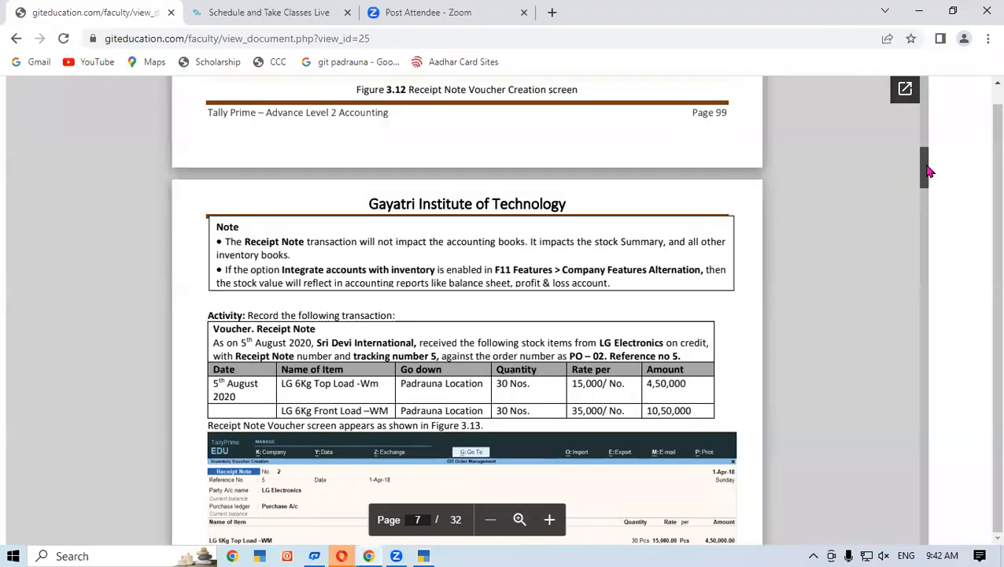
{"action": "left_click_drag", "start_coordinate": [929, 172], "coordinate": [929, 183]}
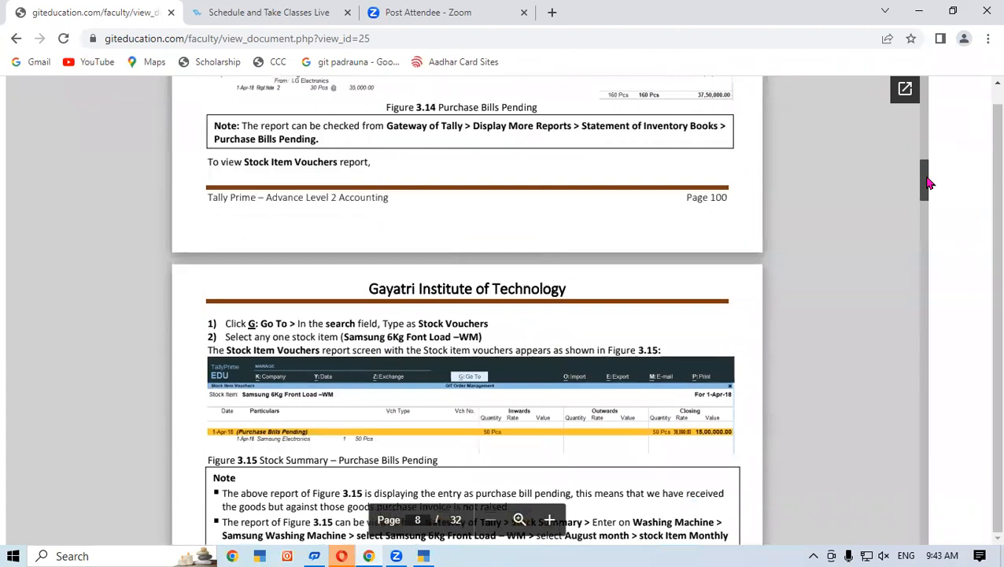
{"action": "left_click_drag", "start_coordinate": [929, 183], "coordinate": [929, 183]}
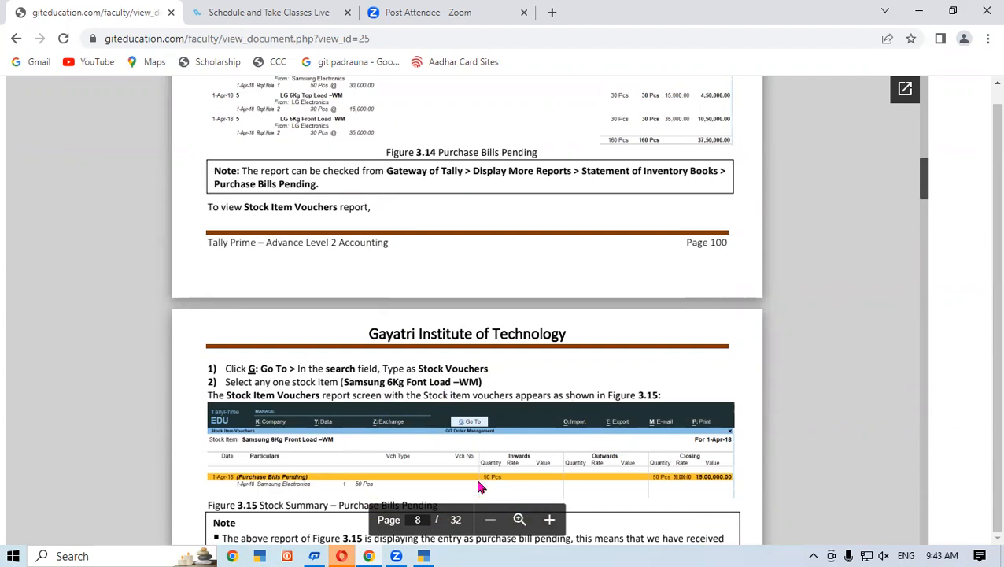
{"action": "left_click", "coordinate": [423, 556]}
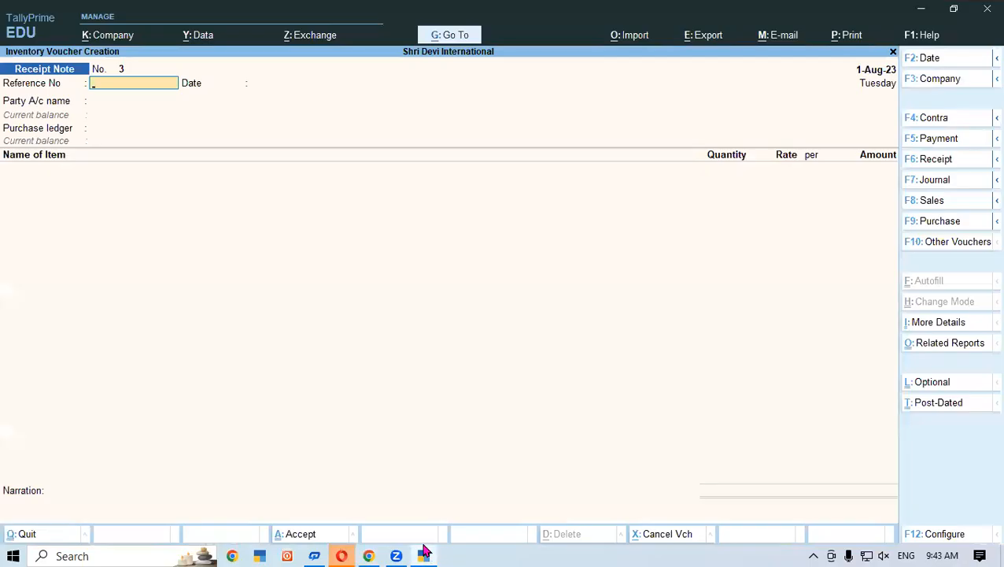
{"action": "key", "text": "alt+g"}
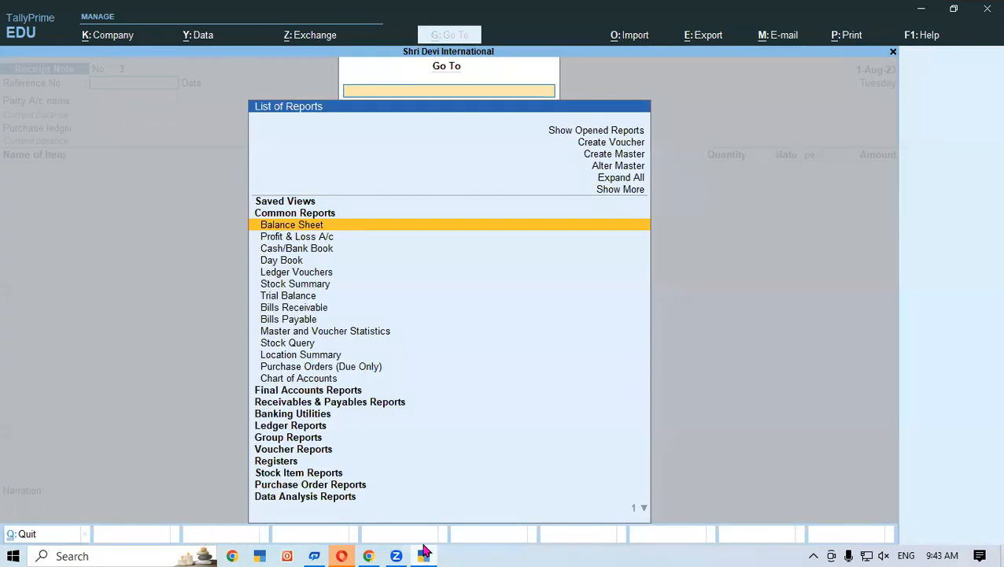
{"action": "type", "text": "Stock"}
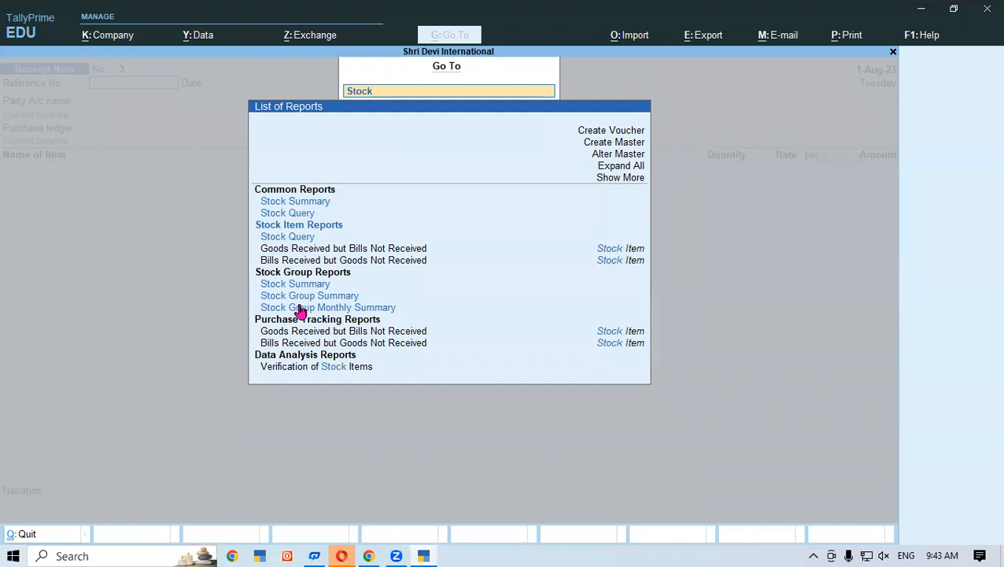
{"action": "type", "text": " V"}
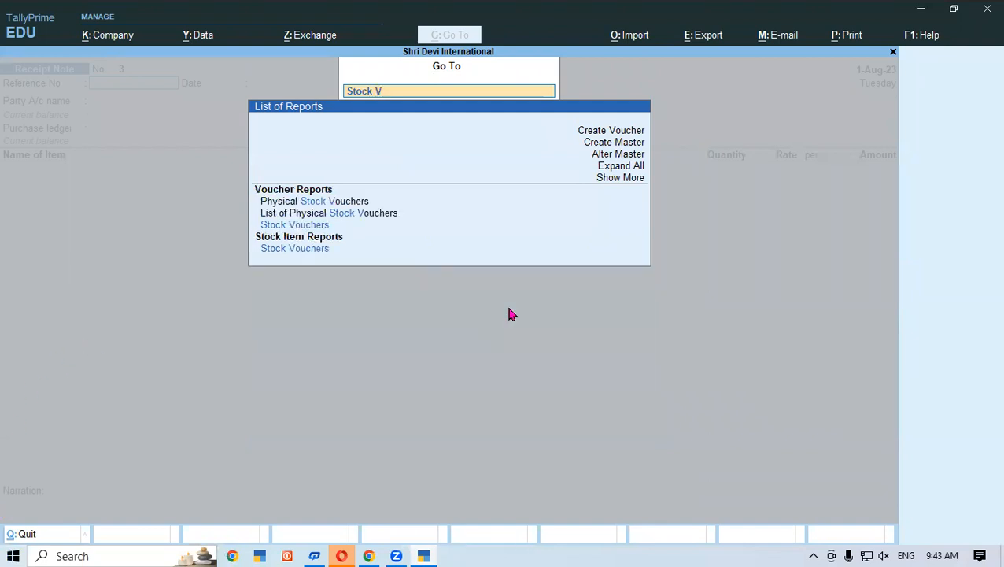
{"action": "type", "text": "oucher"}
{"action": "left_click", "coordinate": [309, 227]}
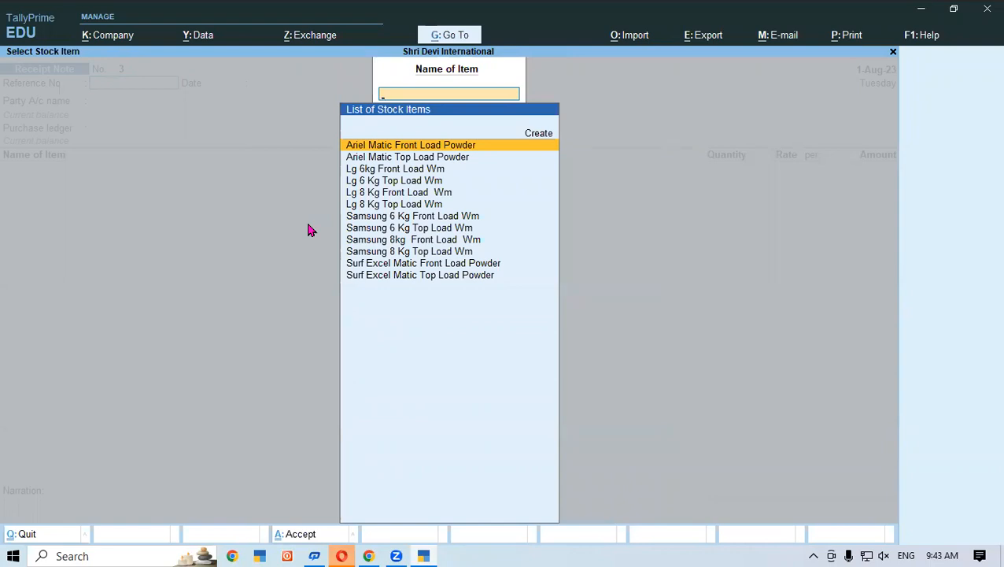
- Check the document for the stock item, then display the voucher report in TallyPrime for Samsung 6 Kg Front Load Wm
{"action": "left_click", "coordinate": [427, 554]}
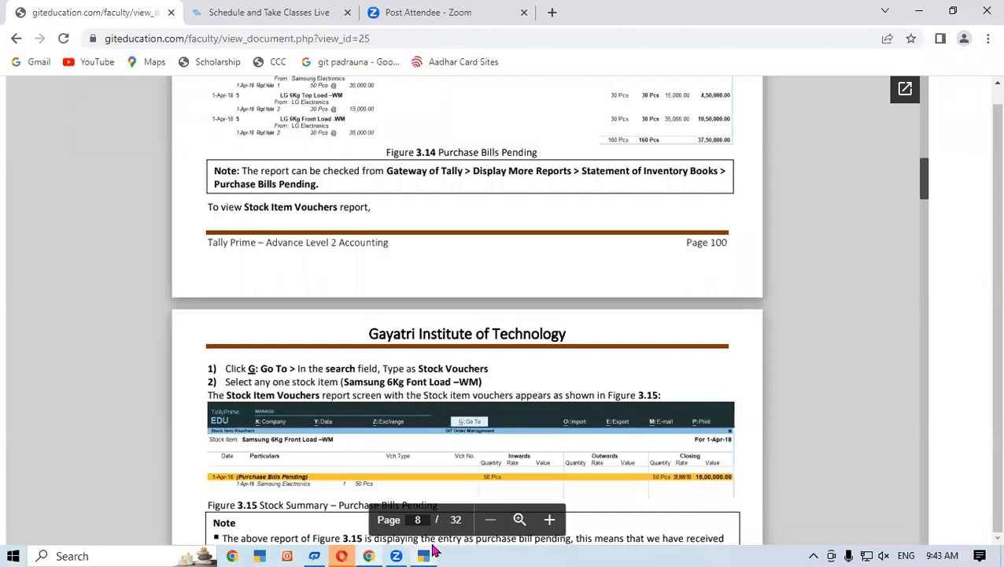
{"action": "left_click", "coordinate": [425, 554]}
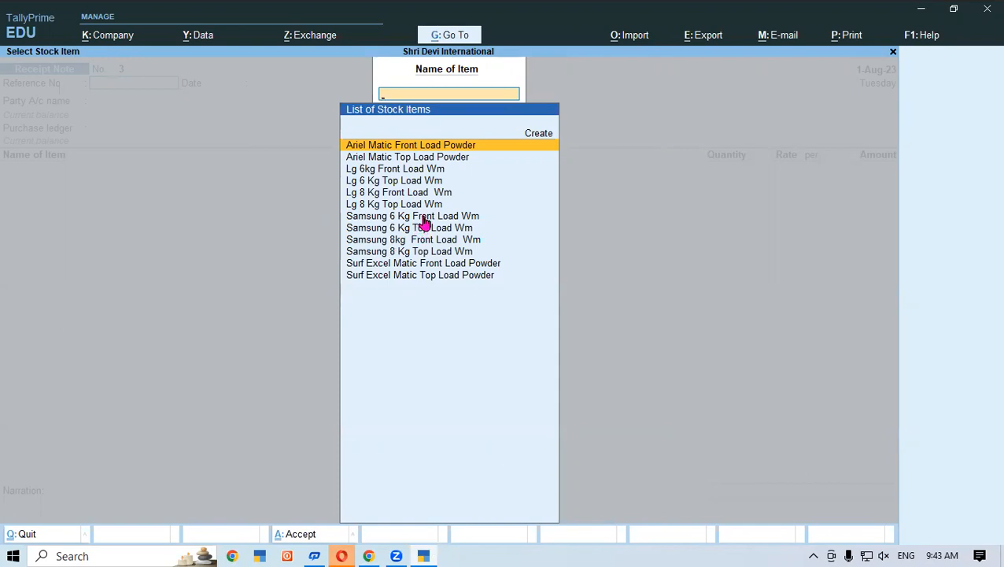
{"action": "left_click", "coordinate": [426, 218]}
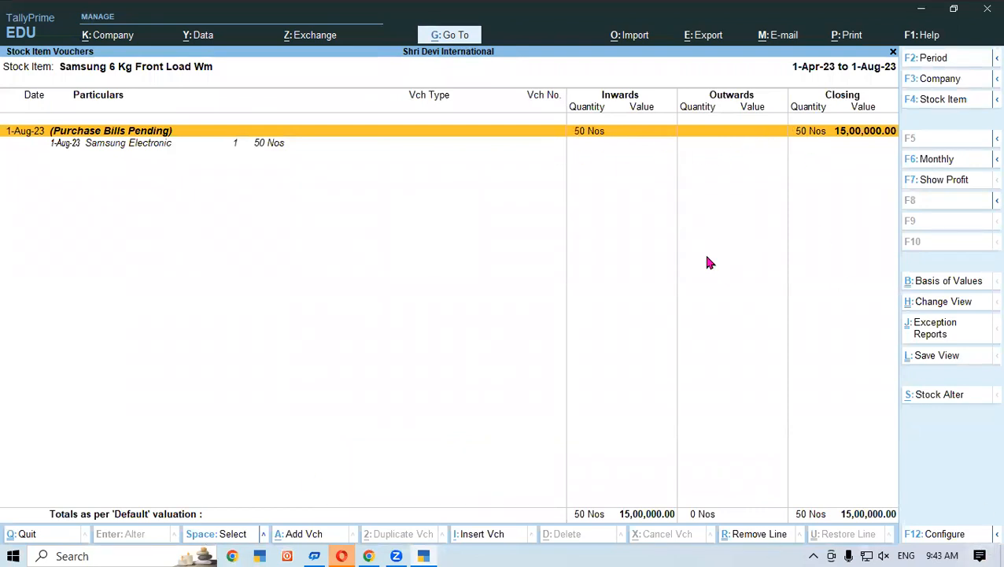
- Switch to the course document in the browser and read section 3.2.3 on recording a Rejections Out voucher
{"action": "left_click", "coordinate": [368, 556]}
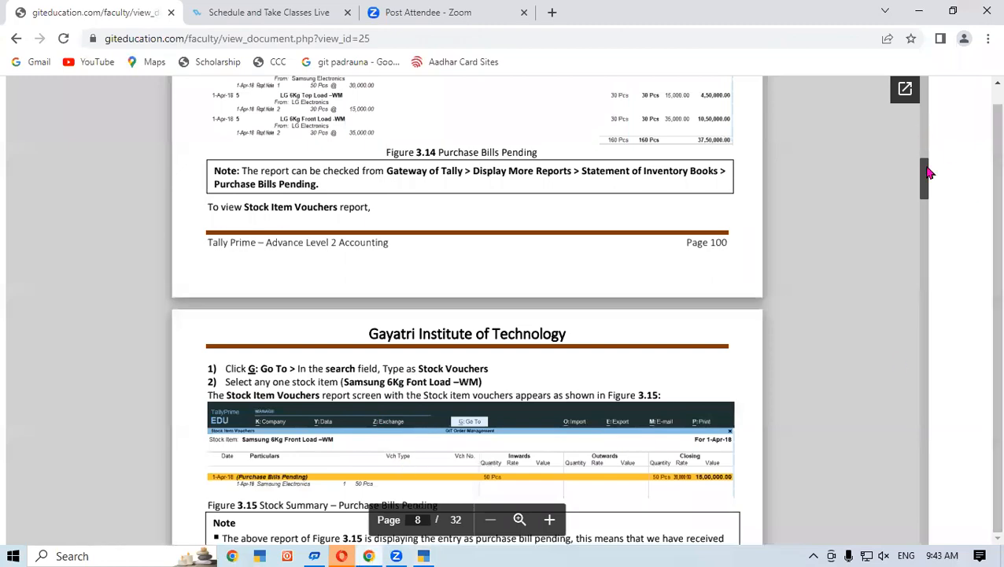
{"action": "scroll", "coordinate": [929, 173], "scroll_direction": "down", "scroll_amount": 5}
{"action": "scroll", "coordinate": [928, 173], "scroll_direction": "up", "scroll_amount": 3}
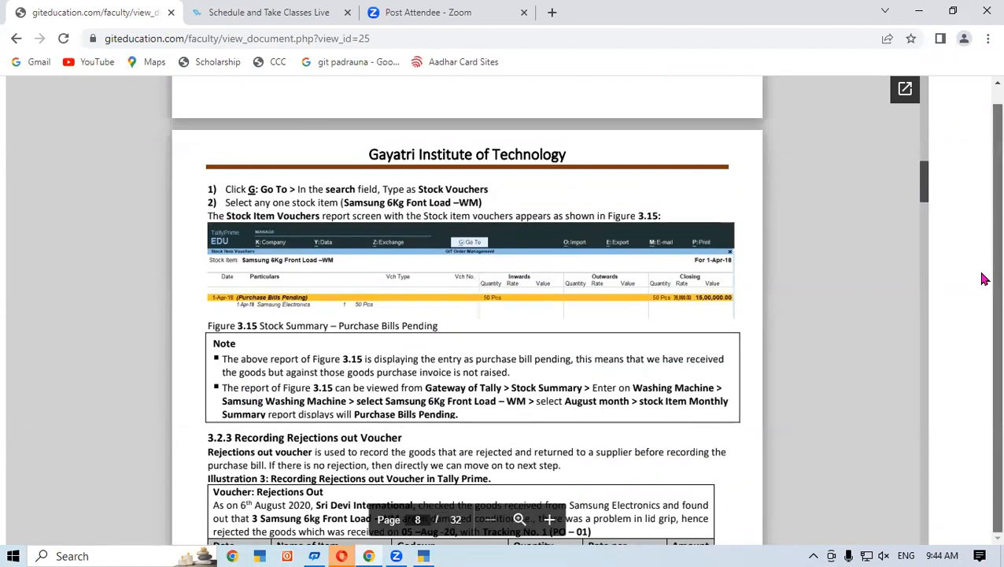
{"action": "scroll", "coordinate": [981, 157], "scroll_direction": "up", "scroll_amount": 1}
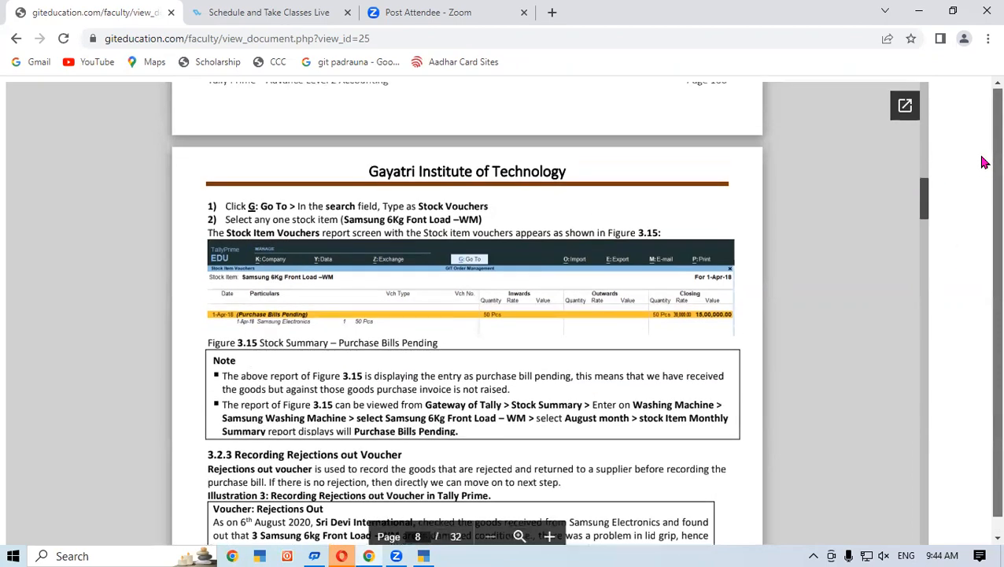
{"action": "left_click_drag", "start_coordinate": [926, 205], "coordinate": [925, 210]}
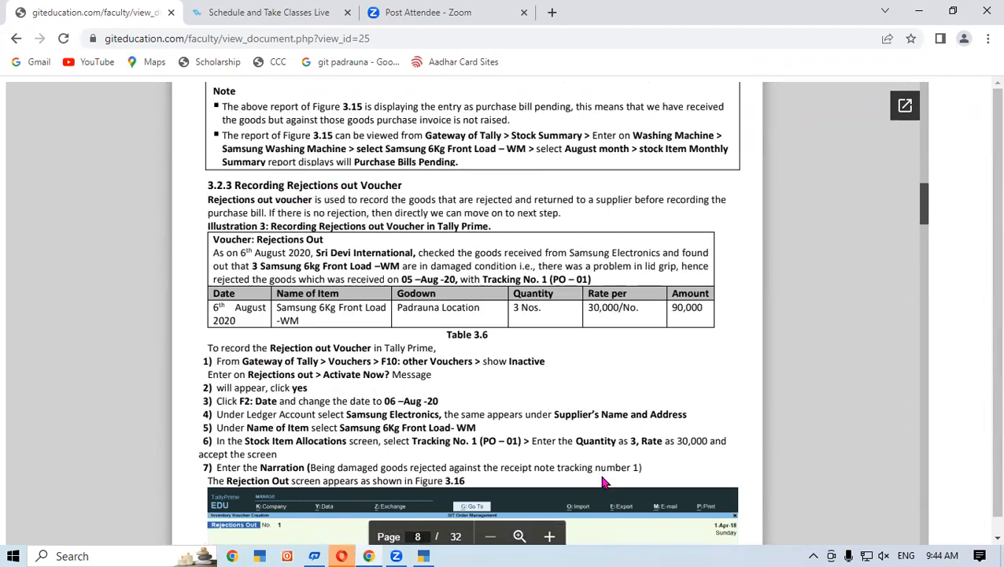
- Return to TallyPrime, leave the stock report, show the inactive voucher types, and activate Rejections Out for a new voucher
{"action": "left_click", "coordinate": [418, 553]}
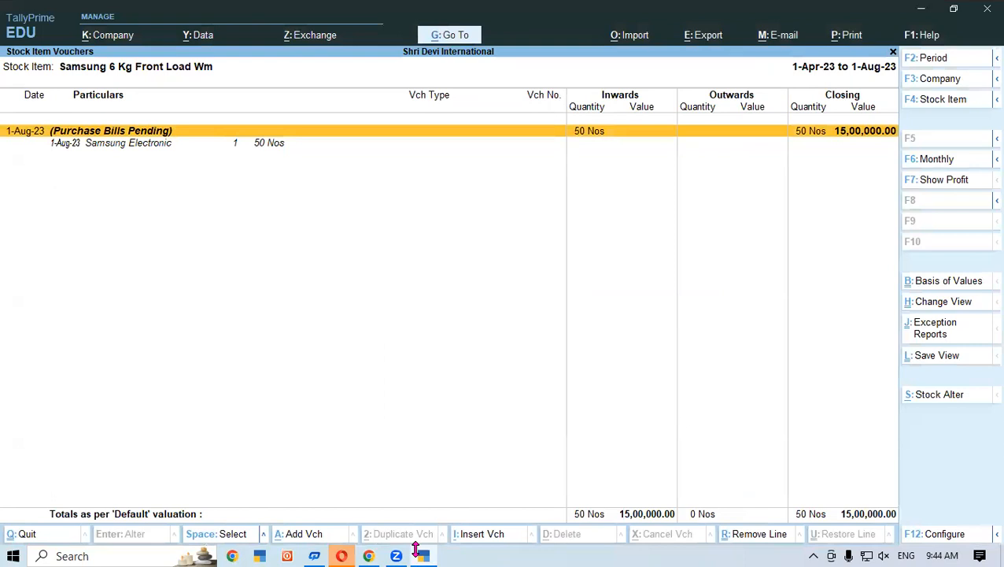
{"action": "key", "text": "alt+a"}
{"action": "left_click", "coordinate": [967, 248]}
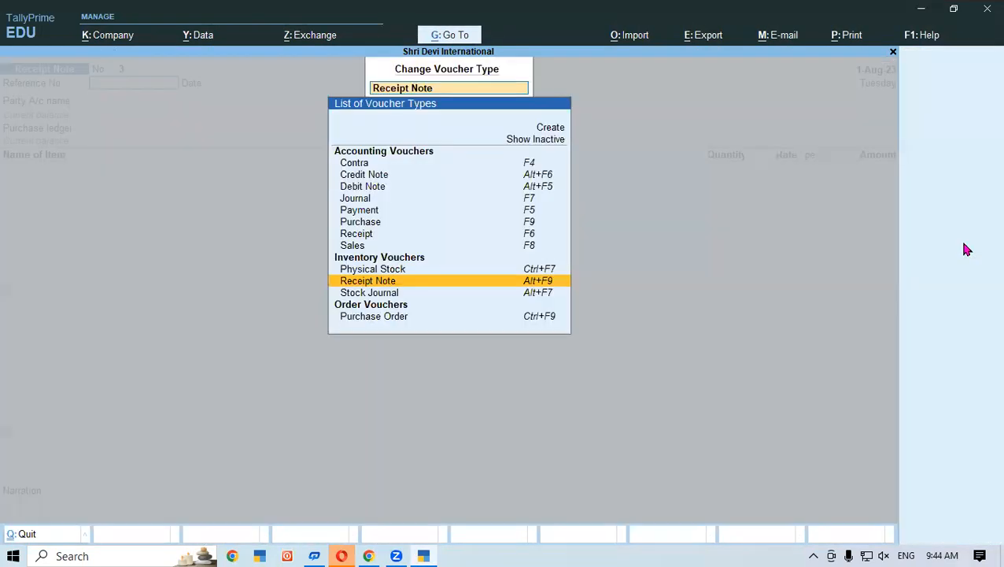
{"action": "left_click", "coordinate": [536, 140]}
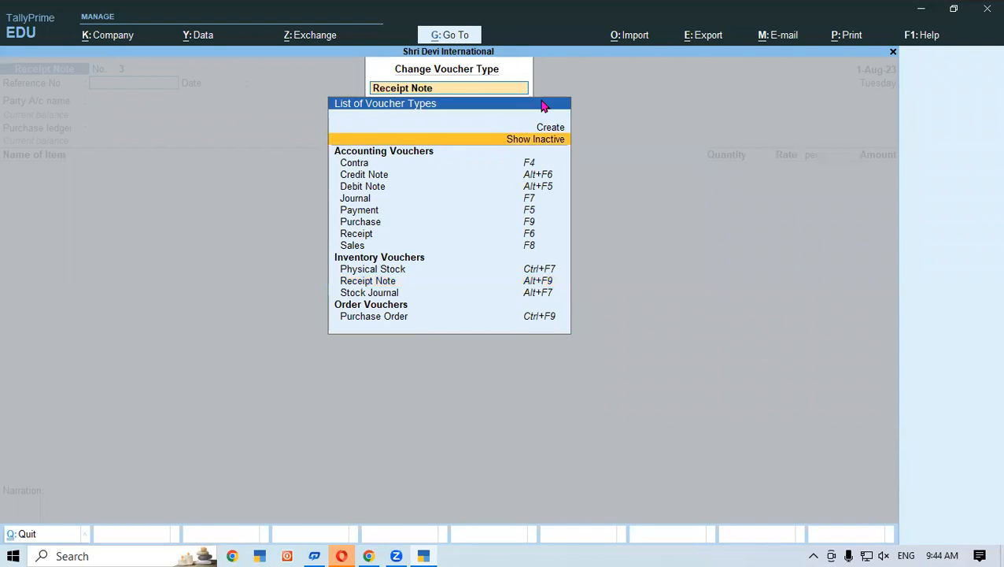
{"action": "key", "text": "Return"}
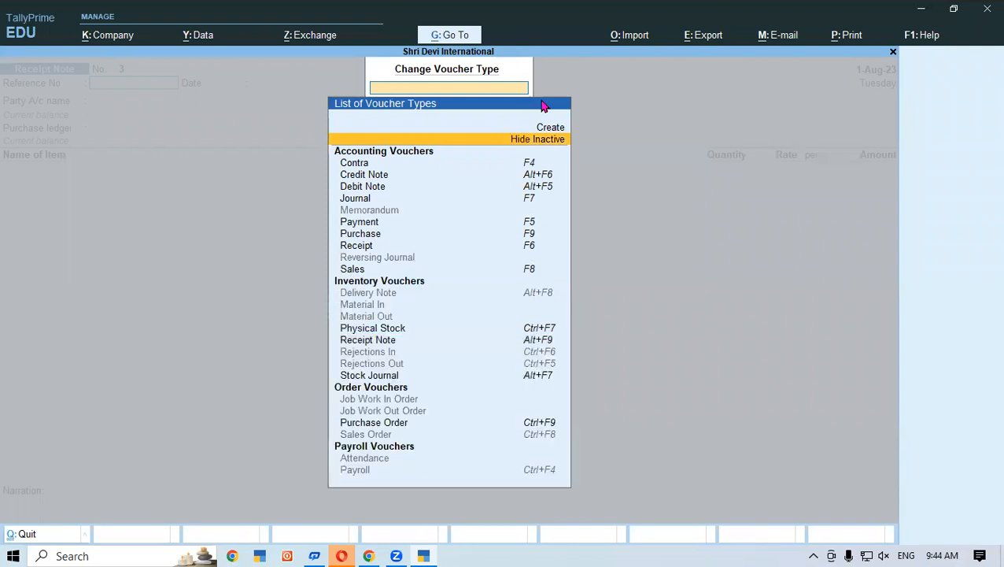
{"action": "left_click", "coordinate": [553, 364]}
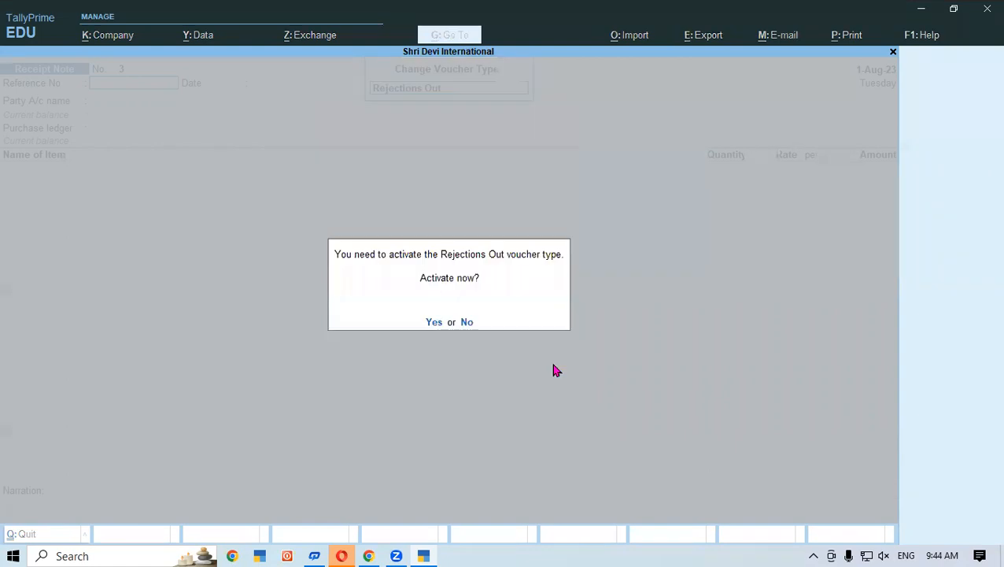
{"action": "key", "text": "y"}
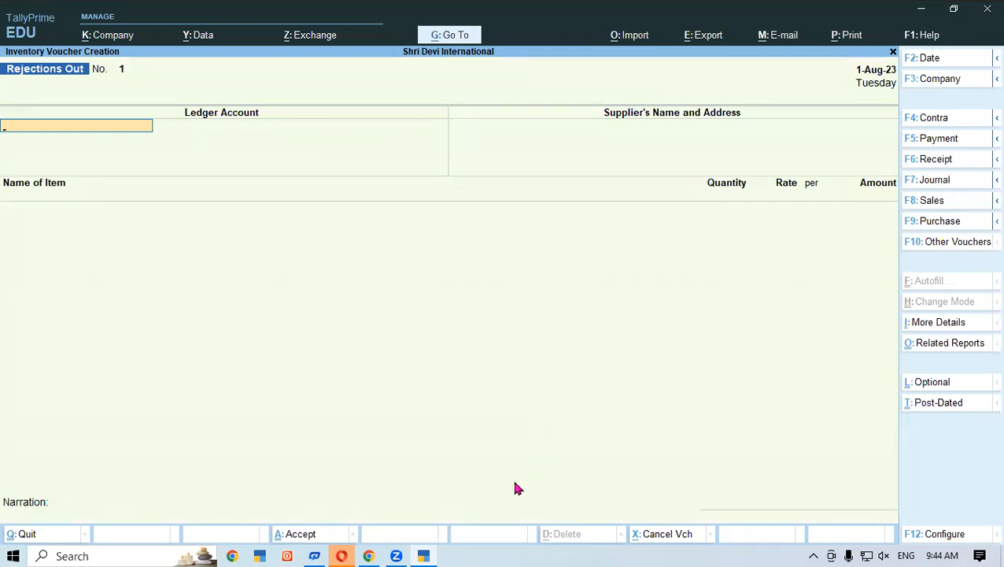
- Consult the Rejections Out example, then set the voucher's ledger account and supplier to Samsung Electronic, leaving the address blank
{"action": "left_click", "coordinate": [425, 554]}
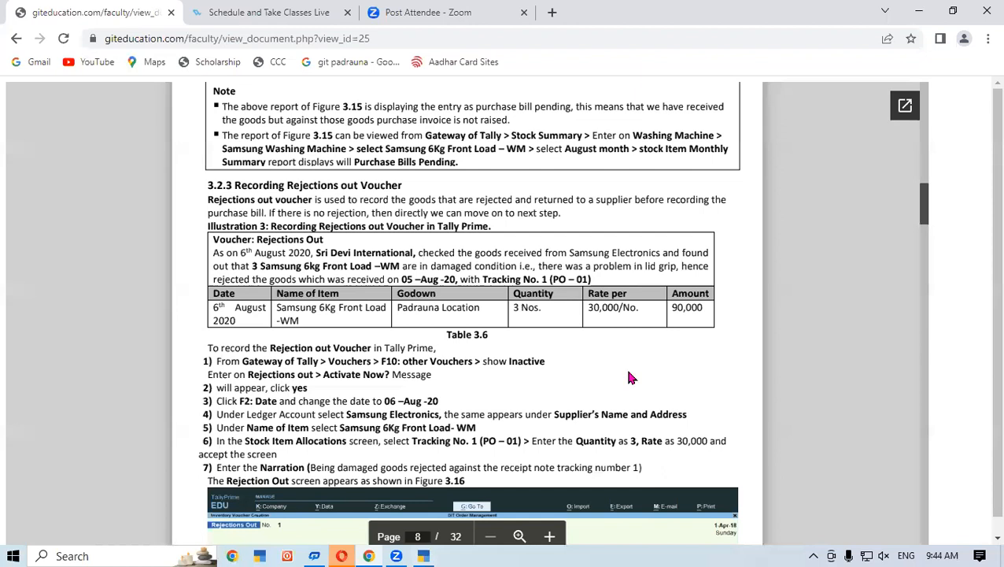
{"action": "scroll", "coordinate": [927, 203], "scroll_direction": "down", "scroll_amount": 3}
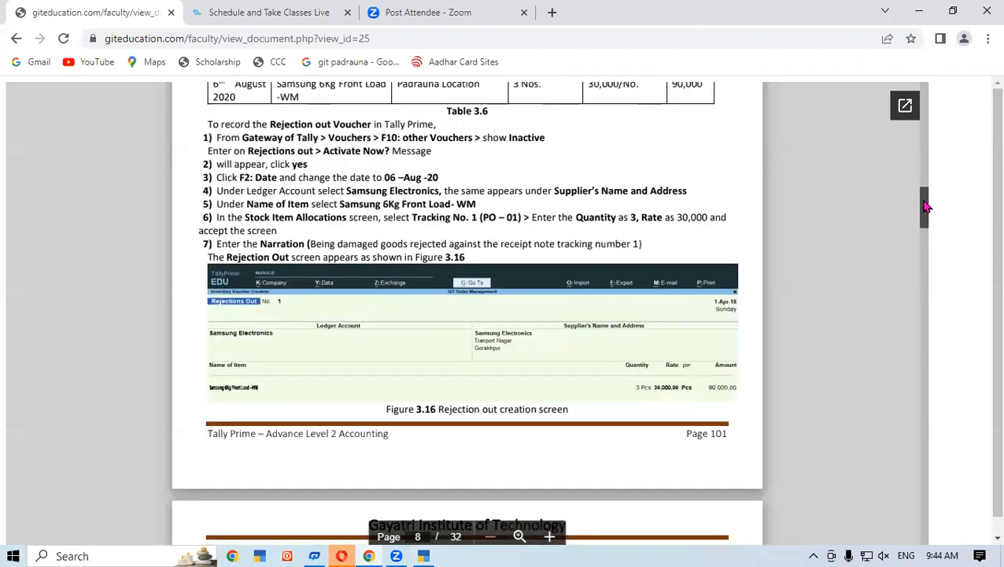
{"action": "left_click", "coordinate": [425, 554]}
{"action": "type", "text": "Sa"}
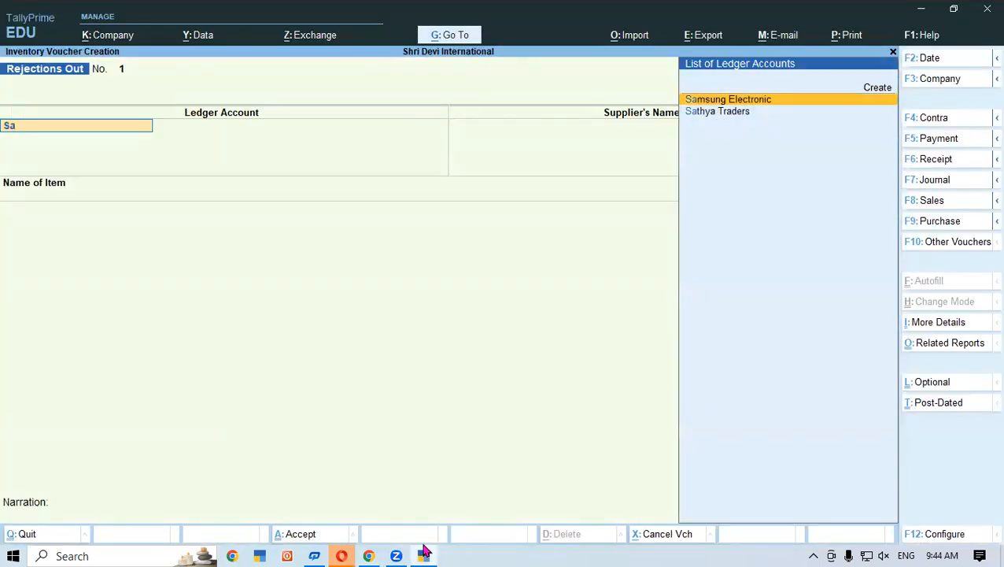
{"action": "key", "text": "Return"}
{"action": "key", "text": "Return"}
{"action": "key", "text": "Return"}
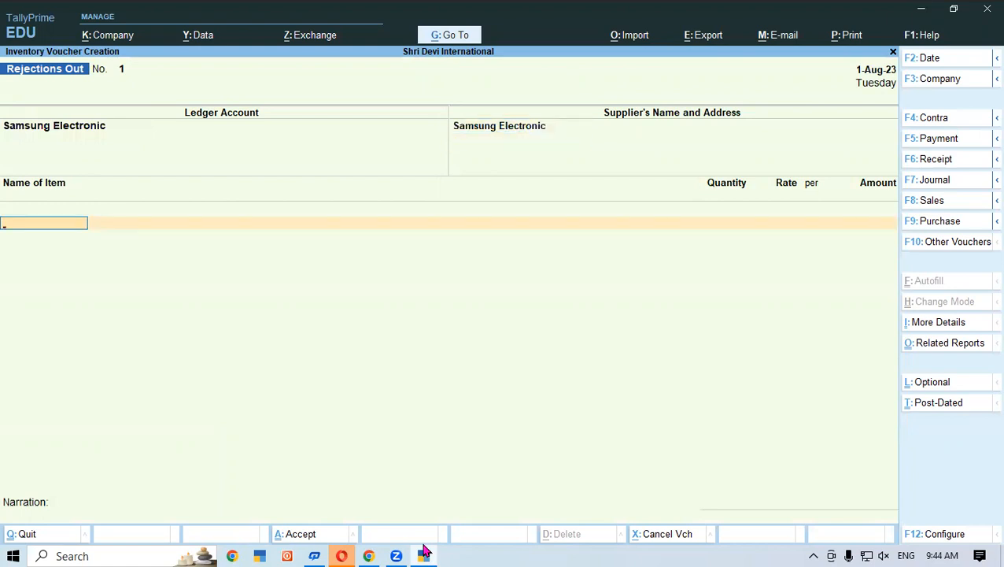
{"action": "key", "text": "BackSpace"}
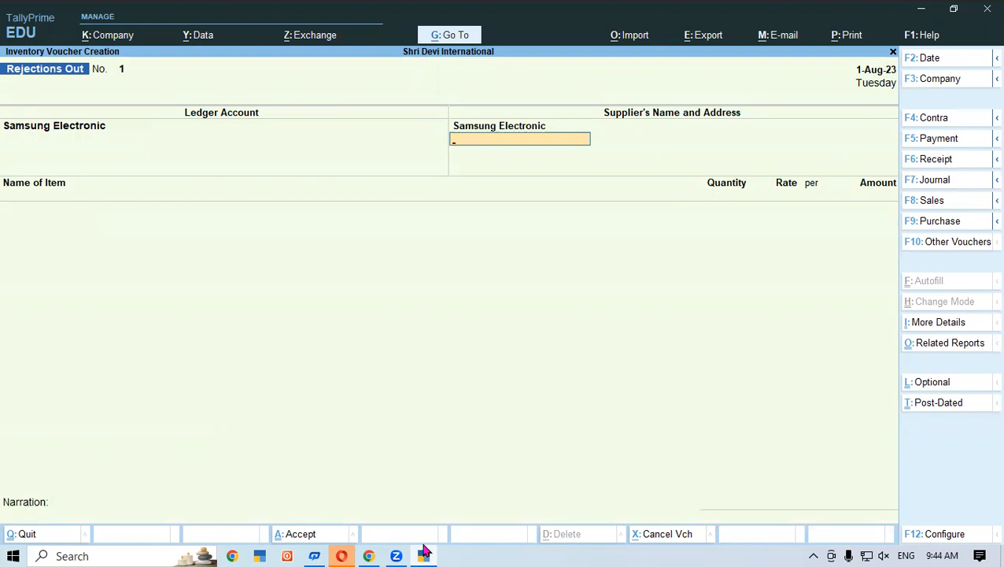
{"action": "key", "text": "Return"}
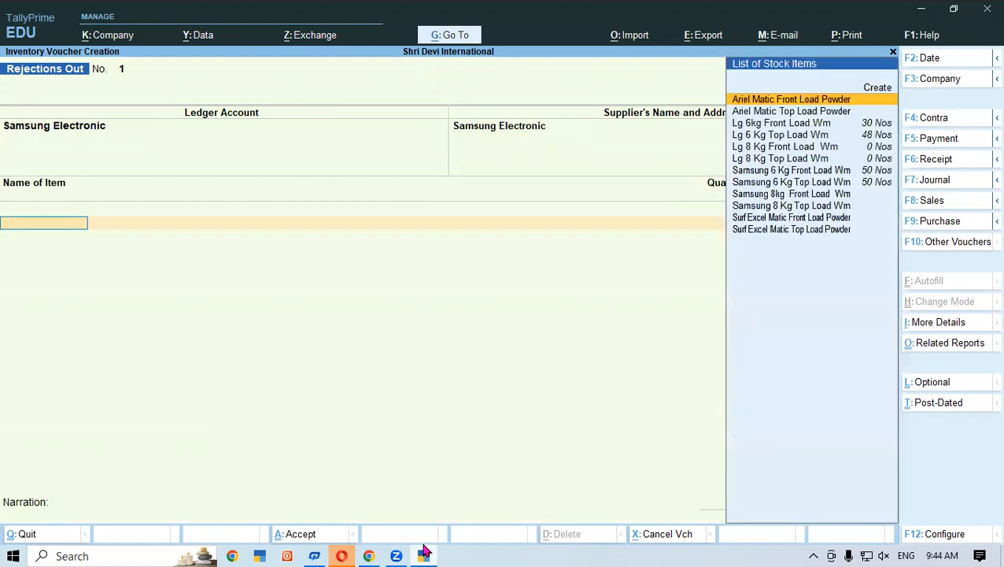
- Check the document for the rejected item, then add Samsung 6 Kg Front Load Wm with tracking number 1 and location Karnataka
{"action": "left_click", "coordinate": [424, 552]}
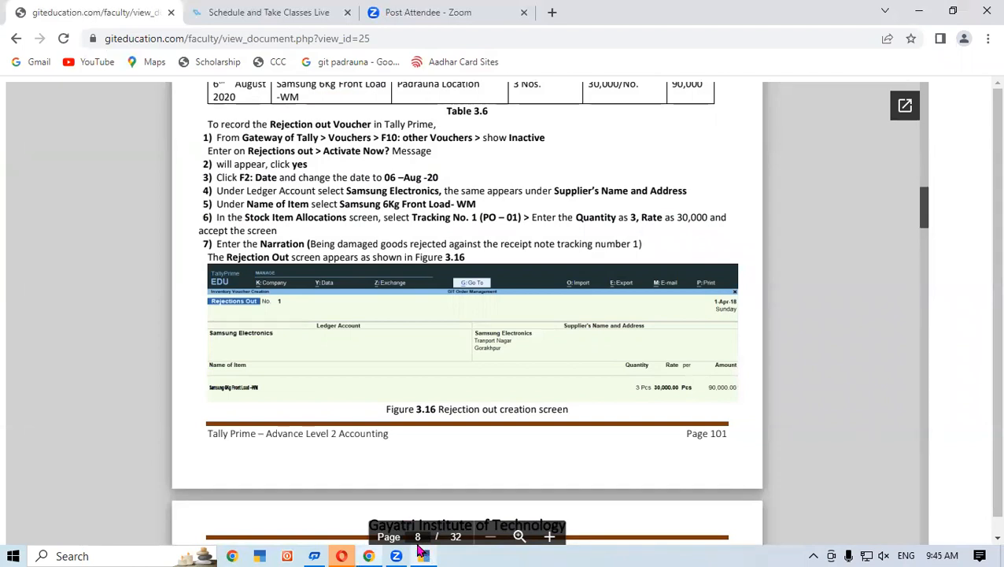
{"action": "left_click", "coordinate": [422, 553]}
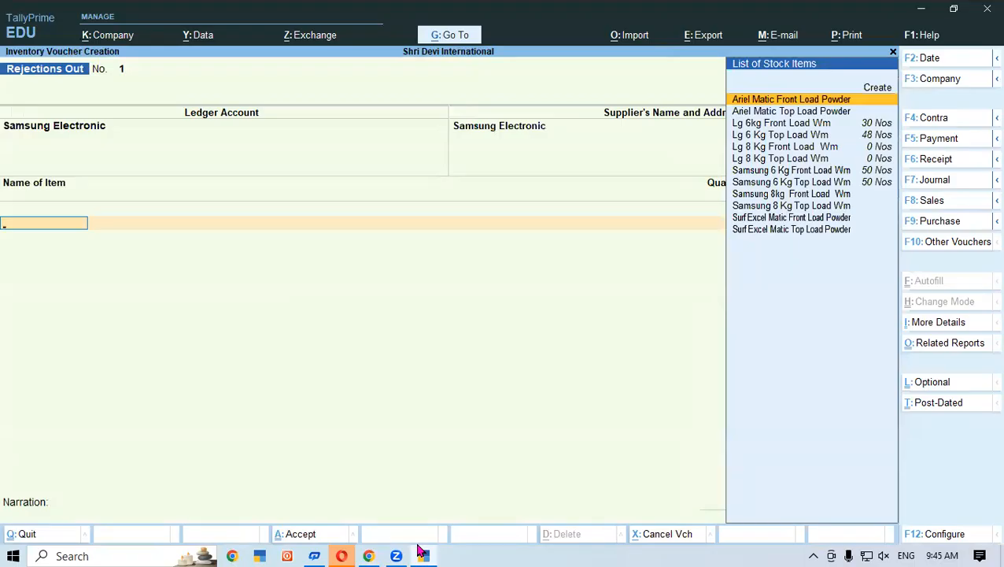
{"action": "type", "text": "Sa"}
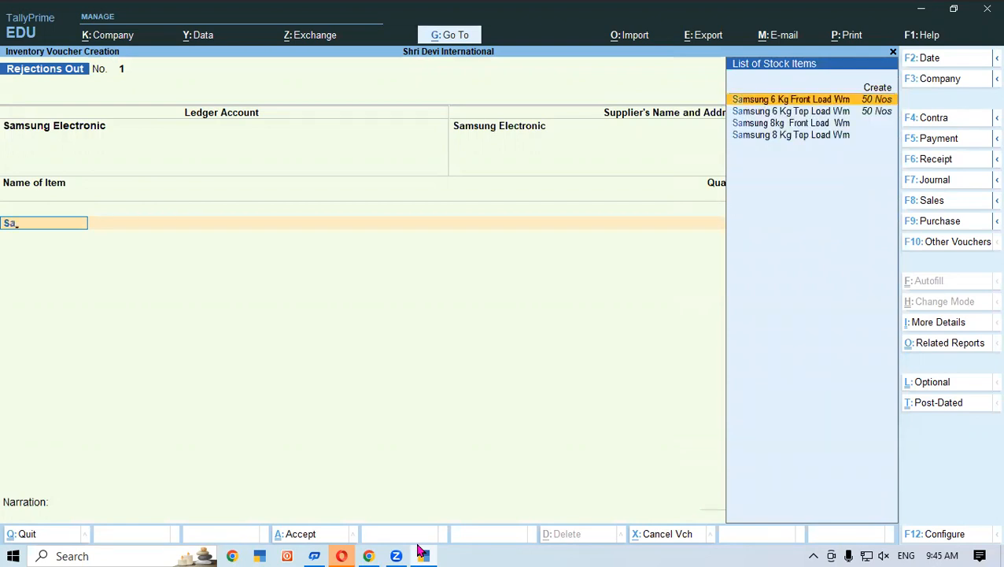
{"action": "key", "text": "Return"}
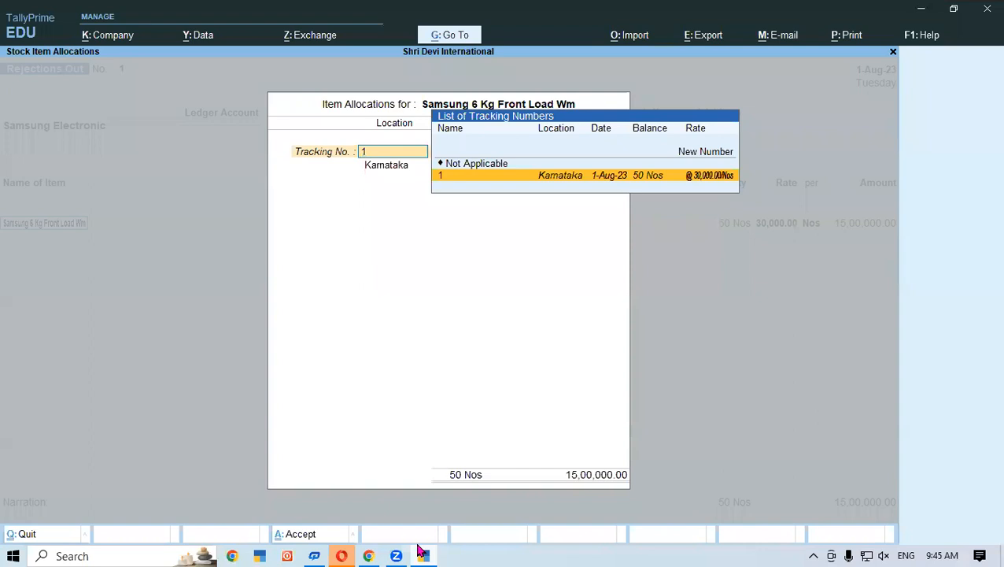
{"action": "key", "text": "Return"}
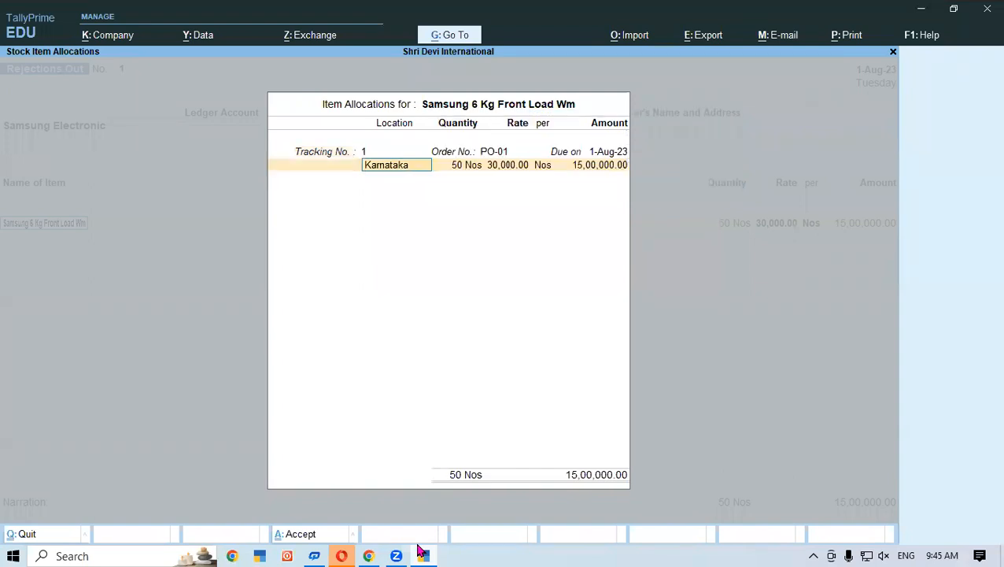
{"action": "key", "text": "Return"}
{"action": "key", "text": "Return"}
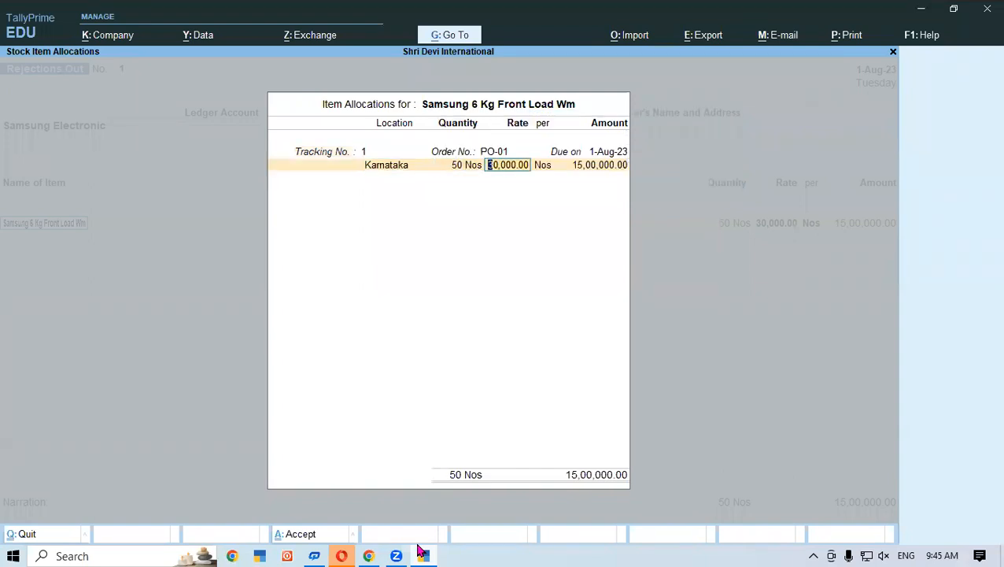
- Consult the document for the rejected quantity, then set it to 3 Nos at a rate of 30,000.00 and accept the item allocation
{"action": "key", "text": "BackSpace"}
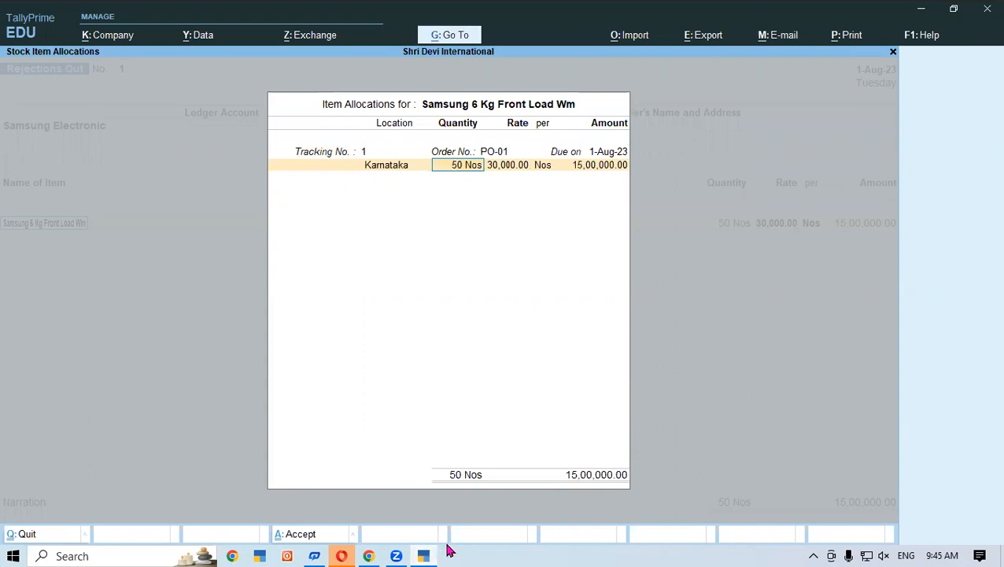
{"action": "left_click", "coordinate": [421, 554]}
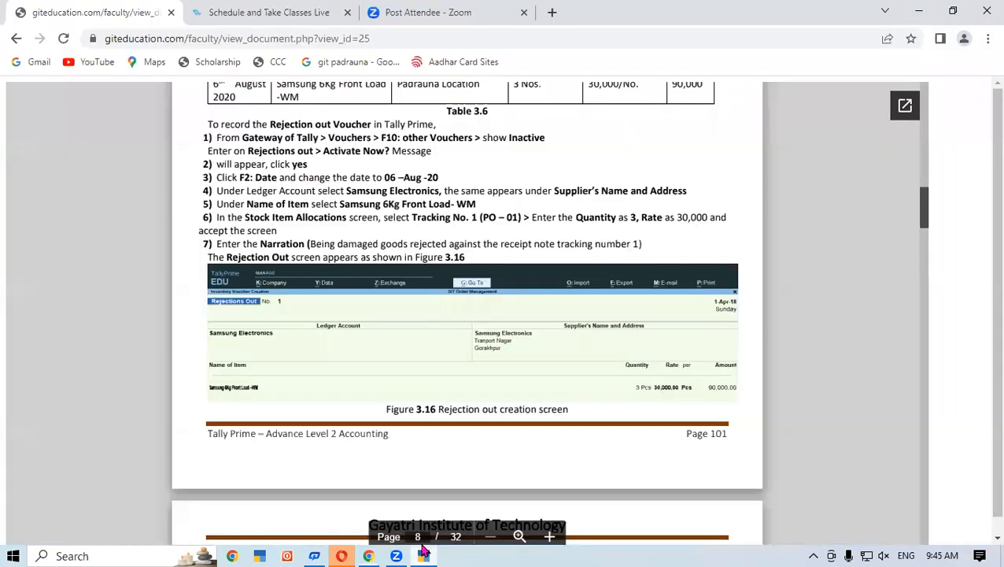
{"action": "left_click", "coordinate": [423, 551]}
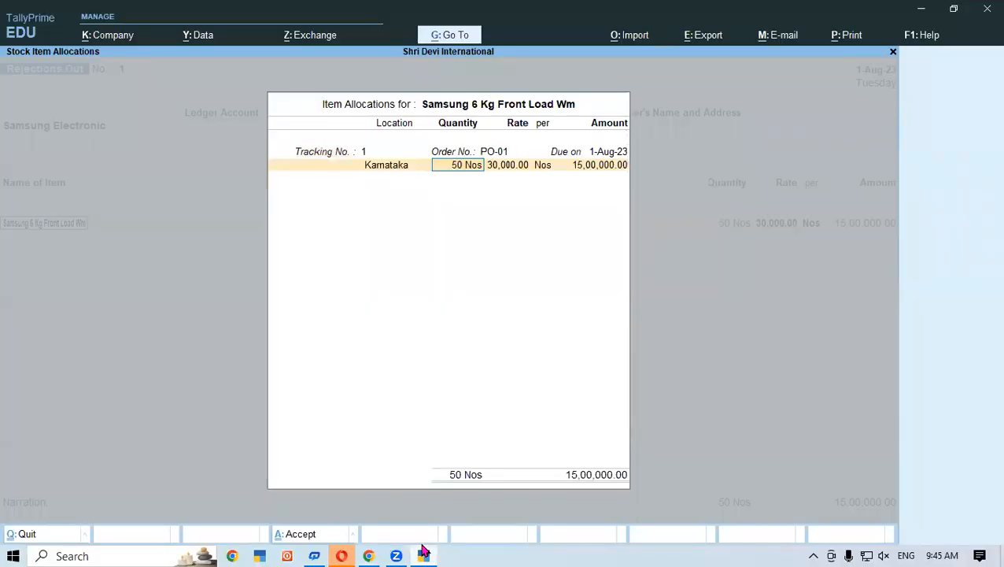
{"action": "type", "text": "3"}
{"action": "key", "text": "Return"}
{"action": "key", "text": "Return"}
{"action": "key", "text": "Return"}
{"action": "key", "text": "Return"}
{"action": "key", "text": "Return"}
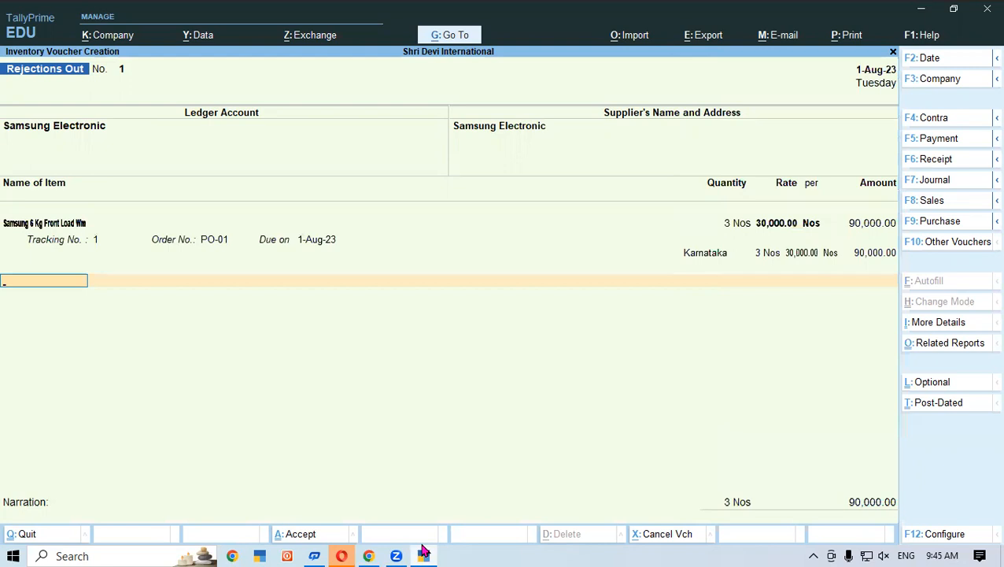
- Review the Rejections Out instructions in the document, then save the voucher in TallyPrime with the narration left blank
{"action": "left_click", "coordinate": [422, 551]}
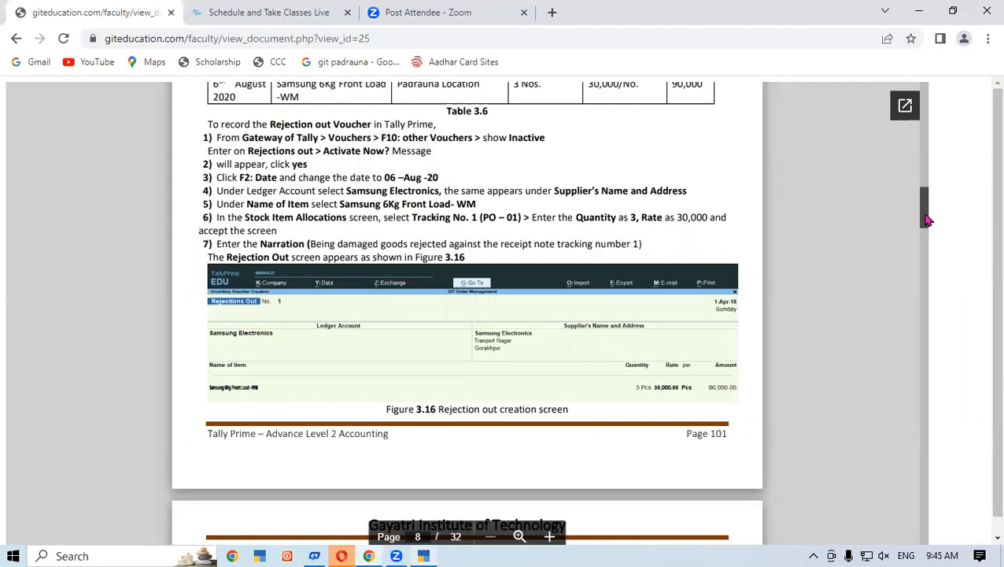
{"action": "scroll", "coordinate": [927, 221], "scroll_direction": "down", "scroll_amount": 3}
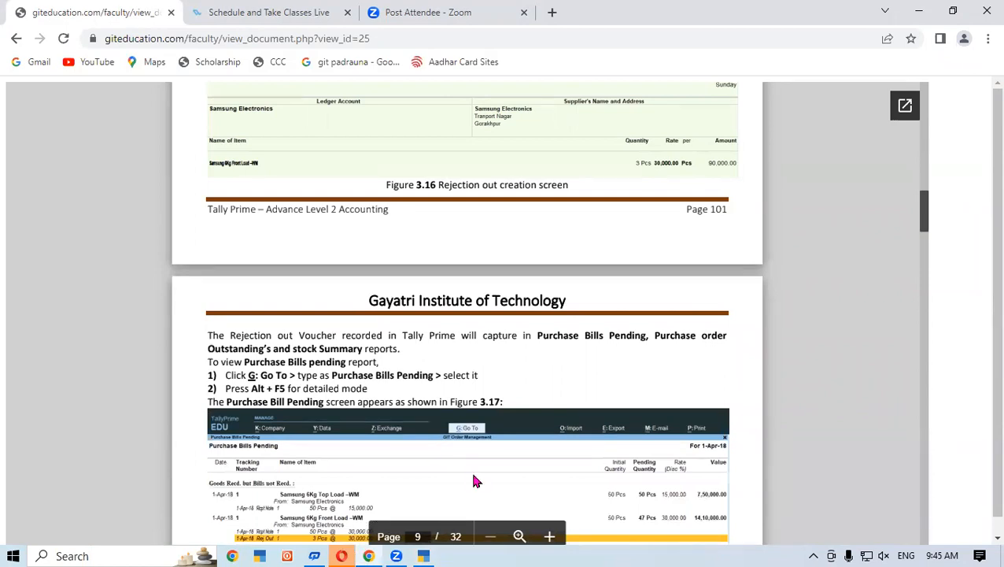
{"action": "left_click", "coordinate": [425, 554]}
{"action": "key", "text": "y"}
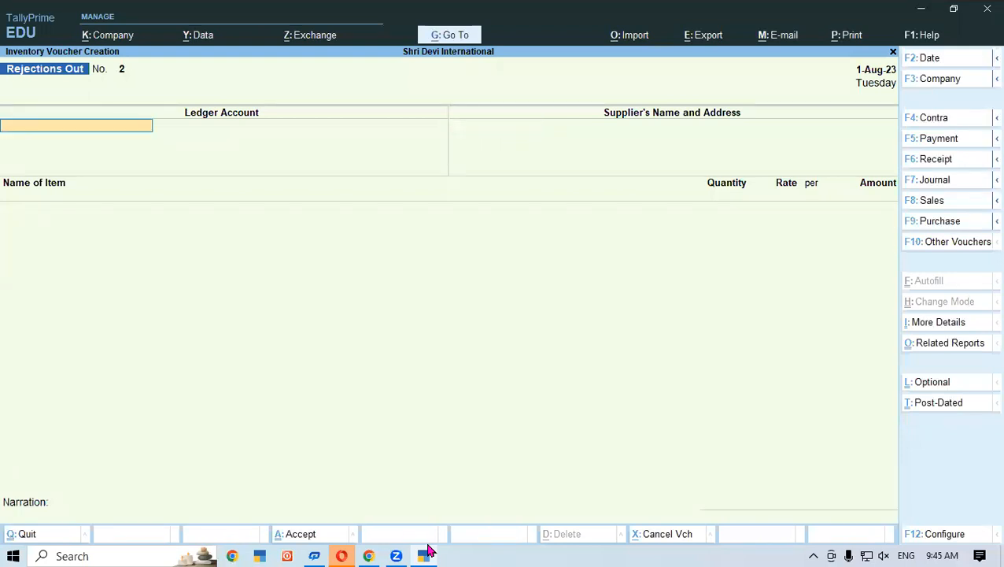
- Display the Stock Vouchers report for Samsung 6 Kg Front Load Wm
{"action": "key", "text": "alt+g"}
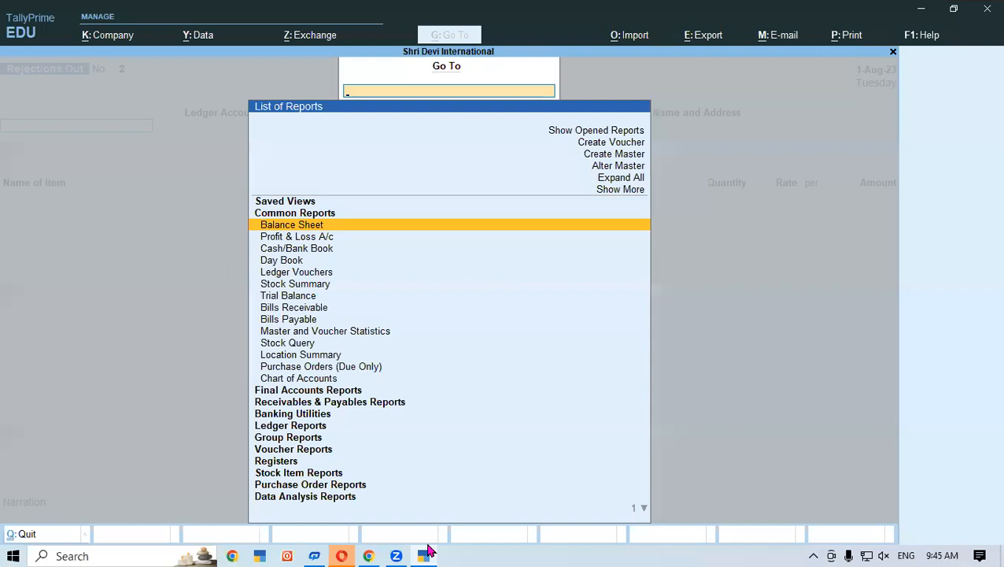
{"action": "type", "text": "S"}
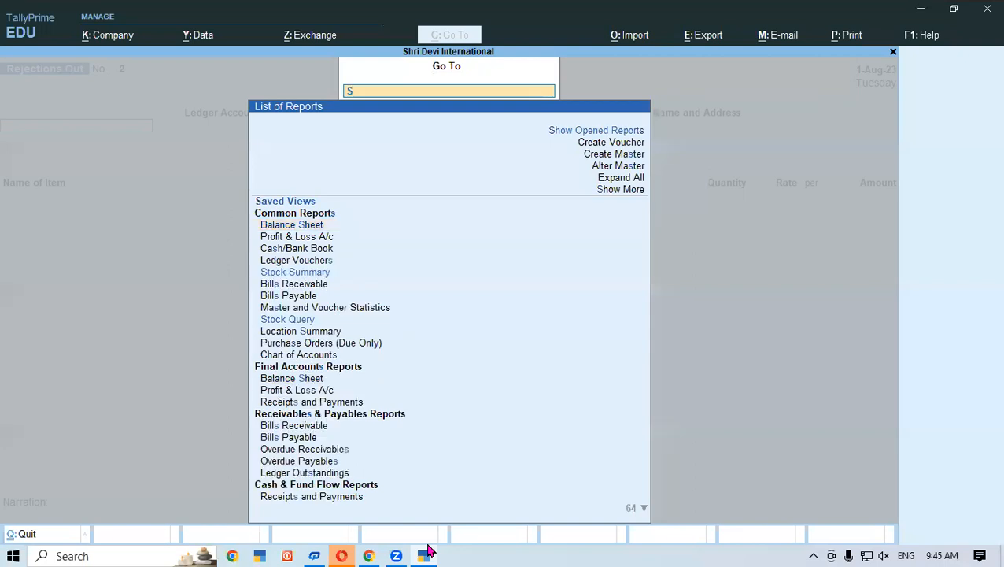
{"action": "type", "text": "tock"}
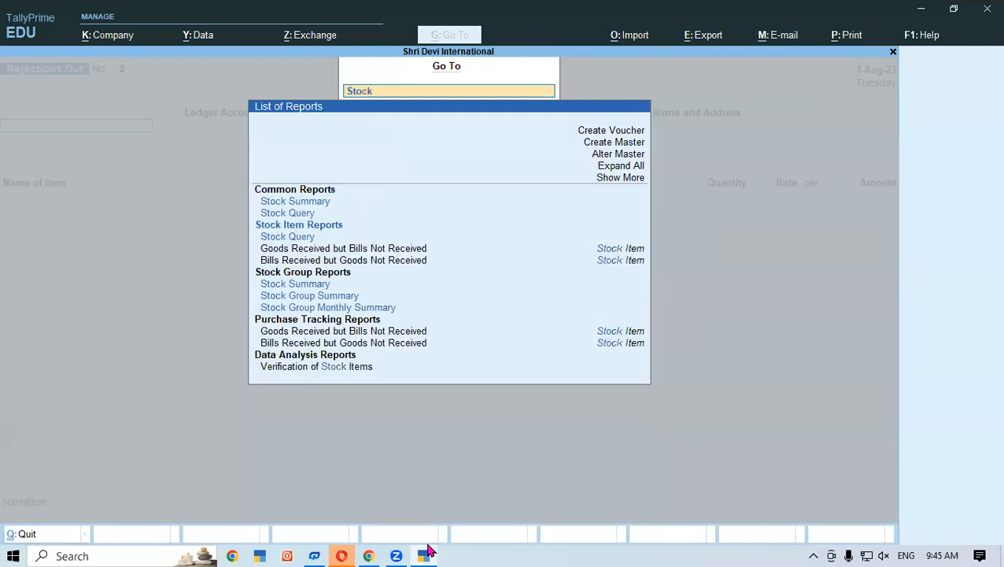
{"action": "type", "text": " Vouch"}
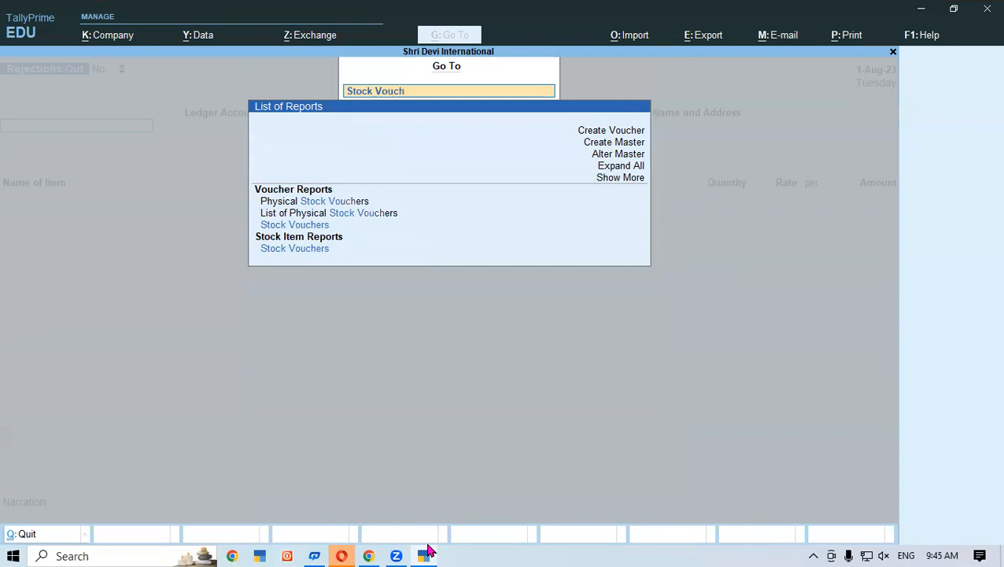
{"action": "left_click", "coordinate": [334, 225]}
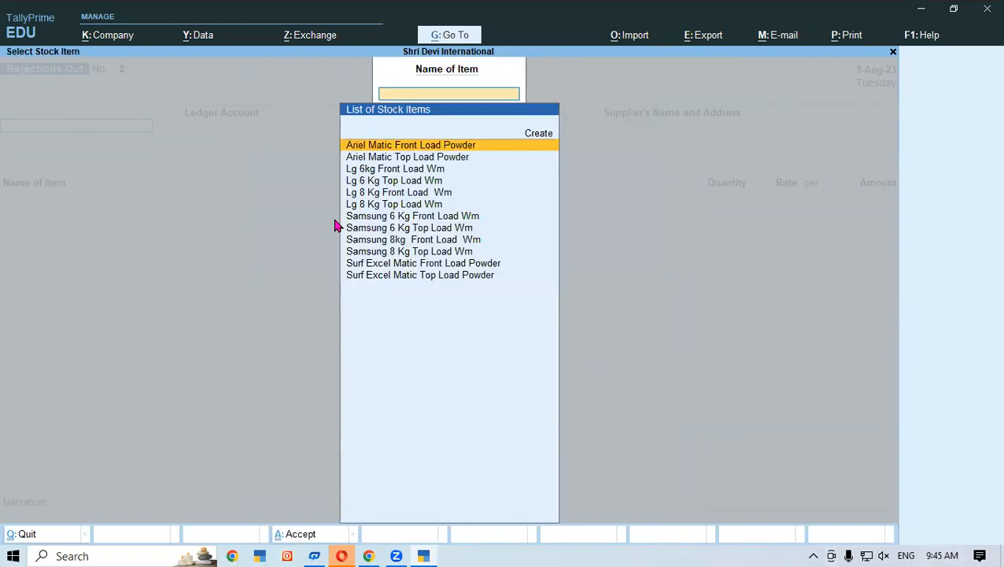
{"action": "type", "text": "Sa"}
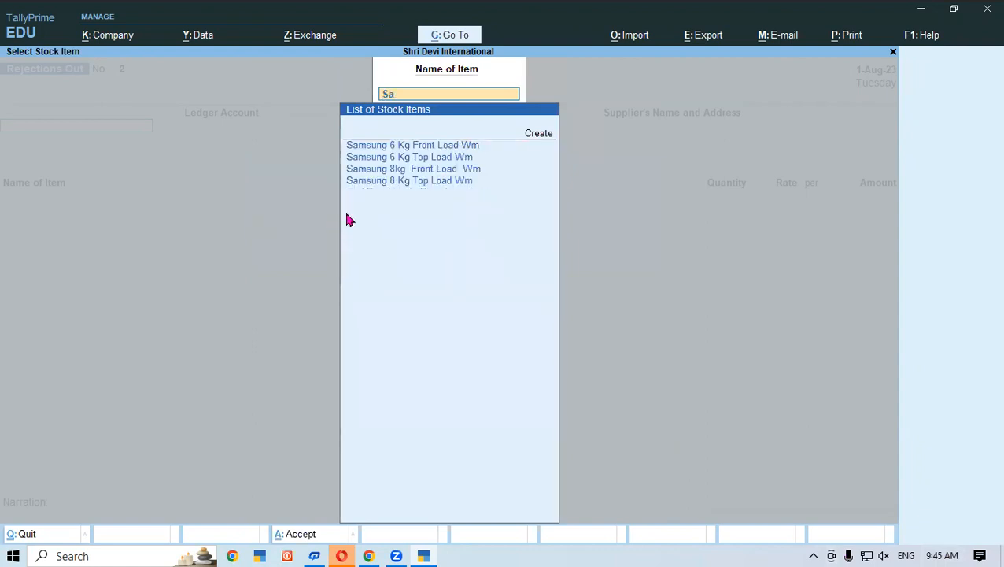
{"action": "left_click", "coordinate": [404, 148]}
{"action": "left_click", "coordinate": [404, 148]}
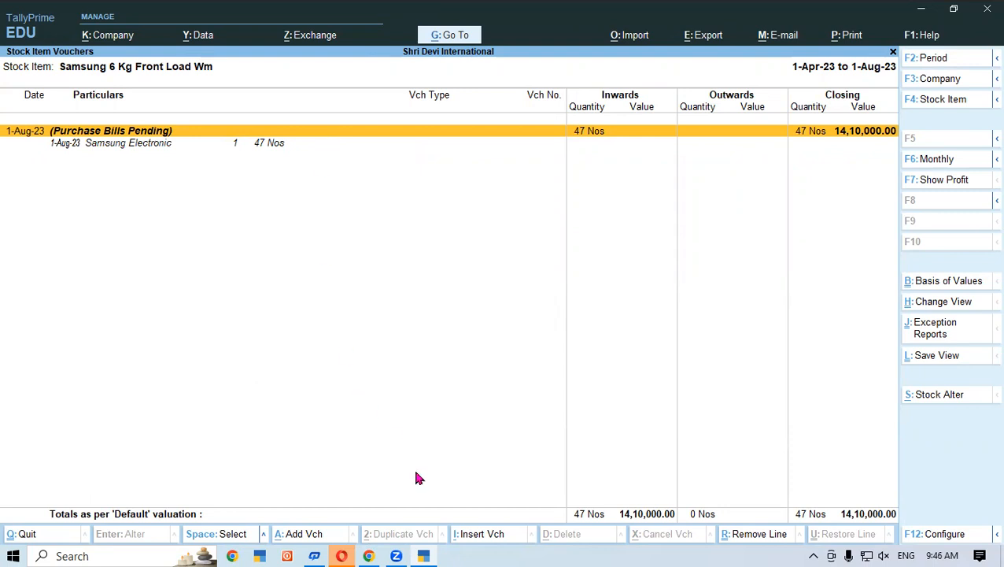
- Switch to the course document in the browser and read the Purchase Bills Pending notes and section 3.2.4 on recording a purchase voucher
{"action": "left_click", "coordinate": [369, 554]}
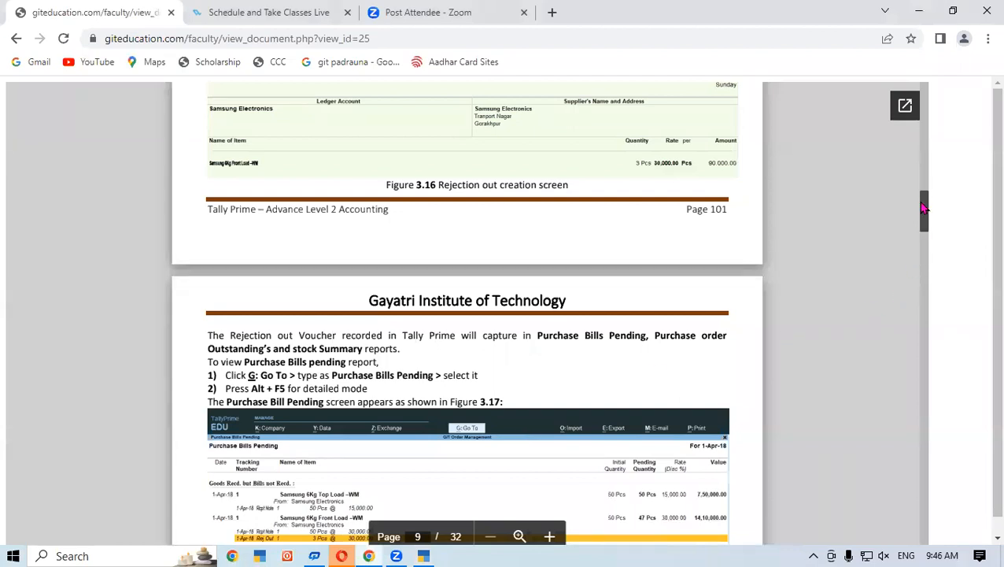
{"action": "left_click_drag", "start_coordinate": [924, 207], "coordinate": [924, 210]}
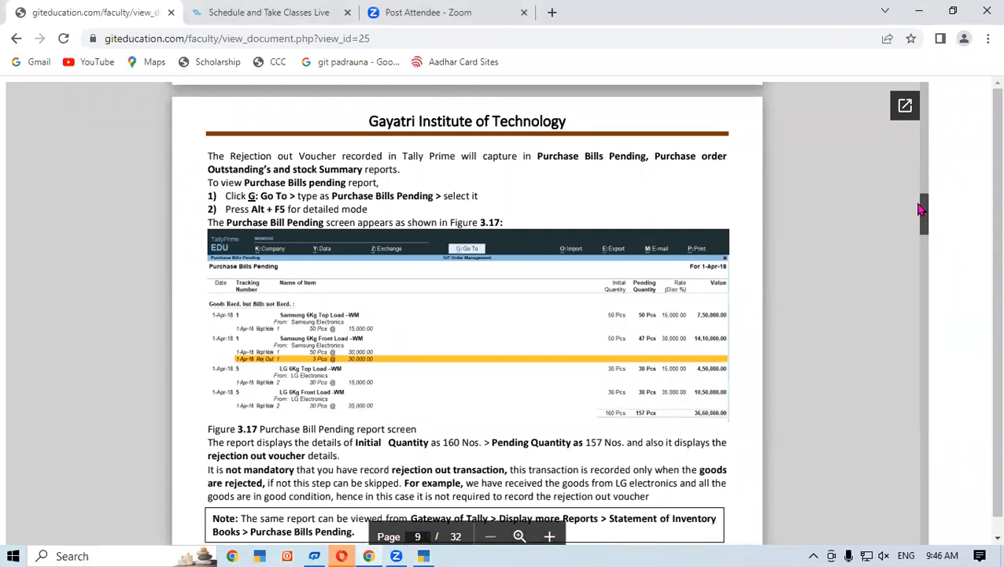
{"action": "left_click_drag", "start_coordinate": [925, 213], "coordinate": [926, 218]}
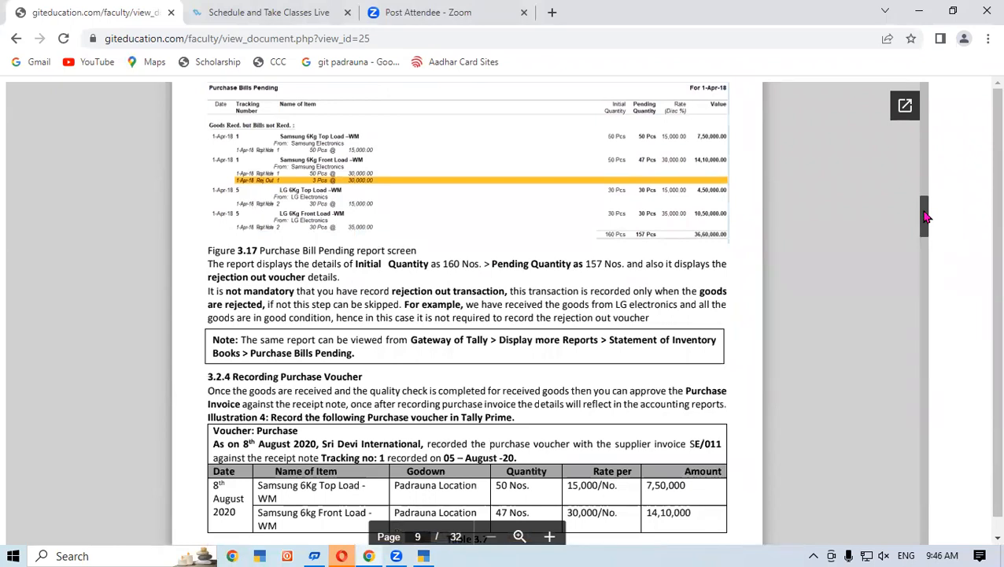
{"action": "scroll", "coordinate": [926, 217], "scroll_direction": "down", "scroll_amount": 1}
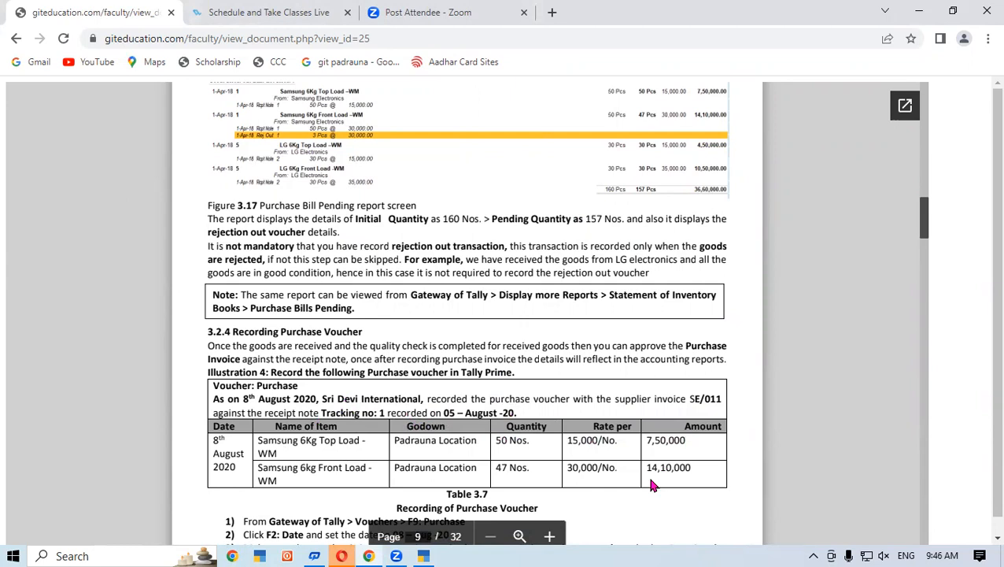
- Return to TallyPrime, leave the stock item report, and start a new Purchase voucher
{"action": "left_click", "coordinate": [433, 551]}
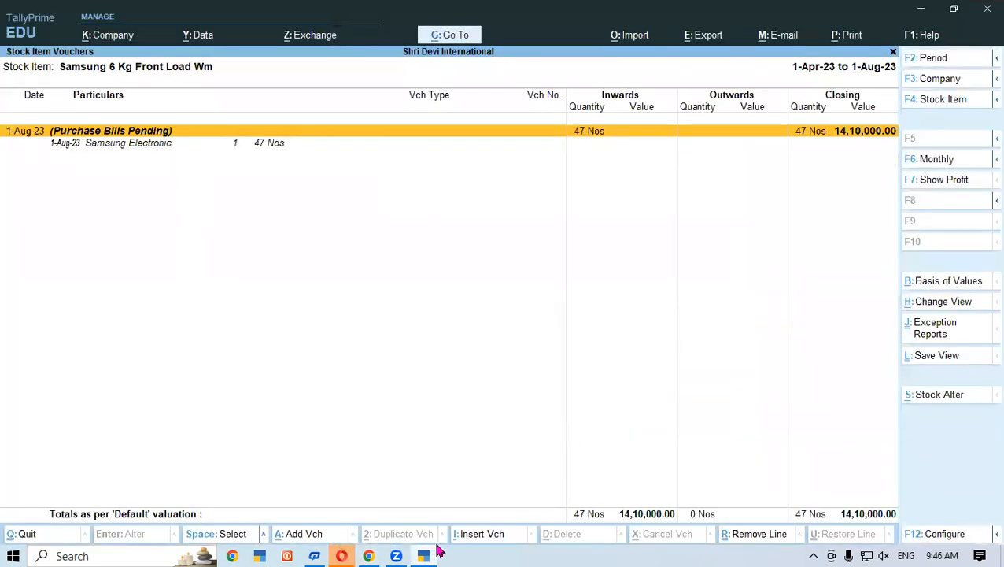
{"action": "key", "text": "Escape"}
{"action": "key", "text": "Escape"}
{"action": "key", "text": "Escape"}
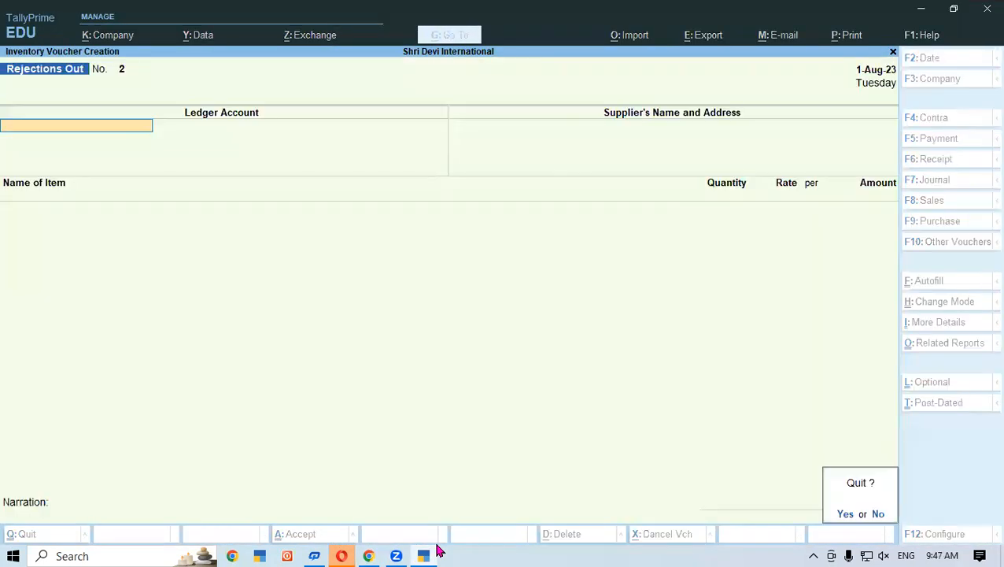
{"action": "key", "text": "y"}
{"action": "key", "text": "Return"}
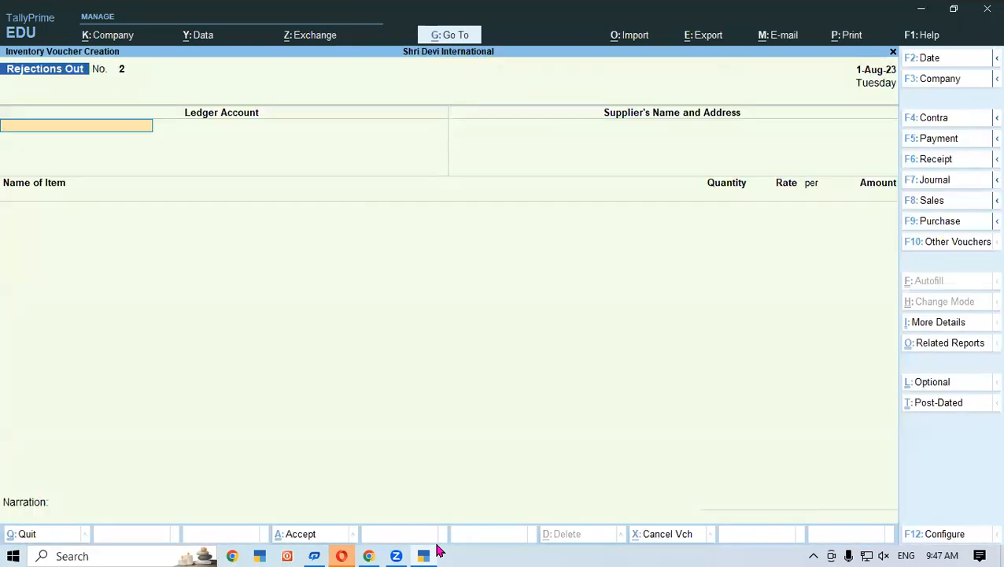
{"action": "key", "text": "F9"}
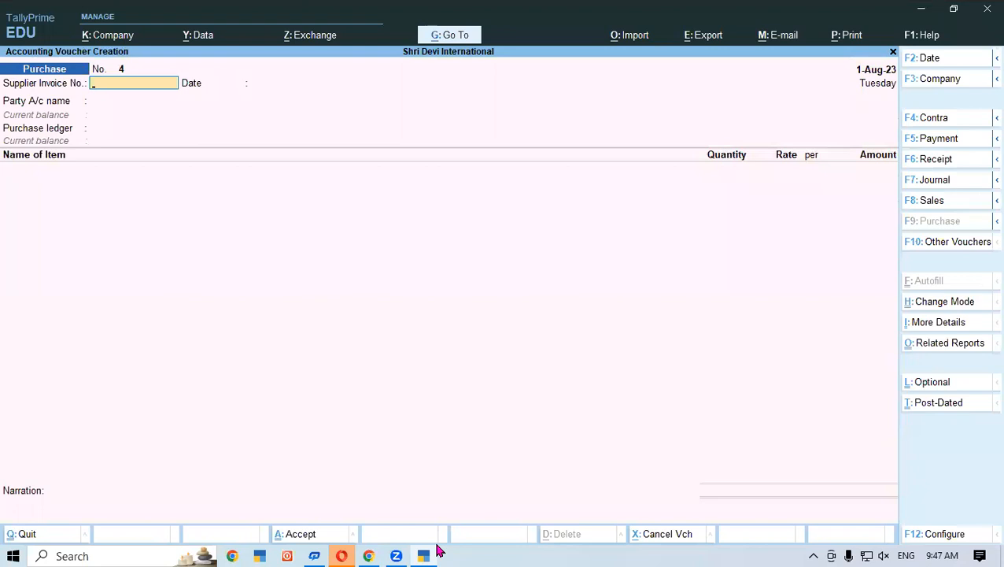
- Enter supplier invoice number Se/011 dated 1-Aug-23, checking it against the purchase voucher example in the document
{"action": "type", "text": "Se/011"}
{"action": "left_click", "coordinate": [368, 555]}
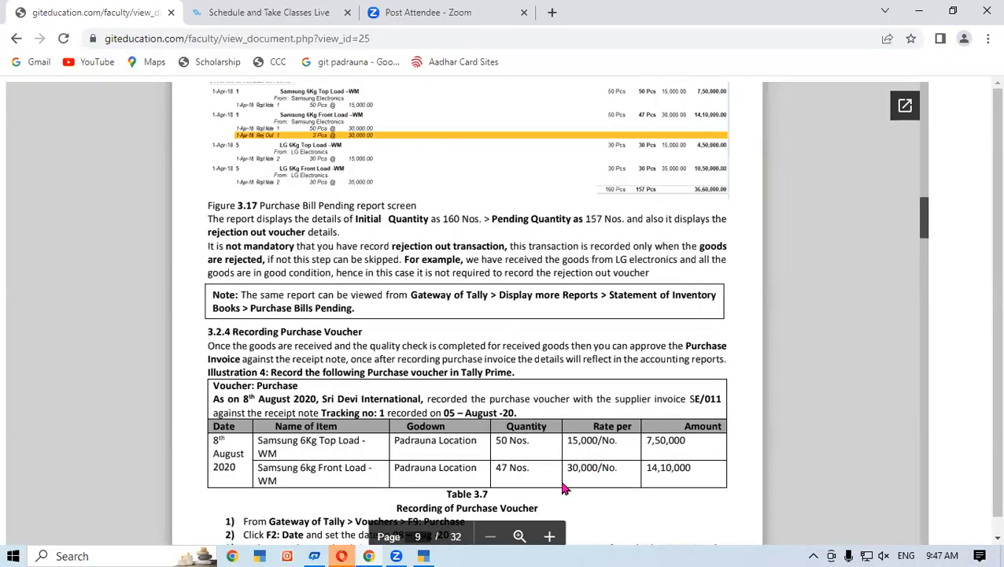
{"action": "left_click", "coordinate": [368, 553]}
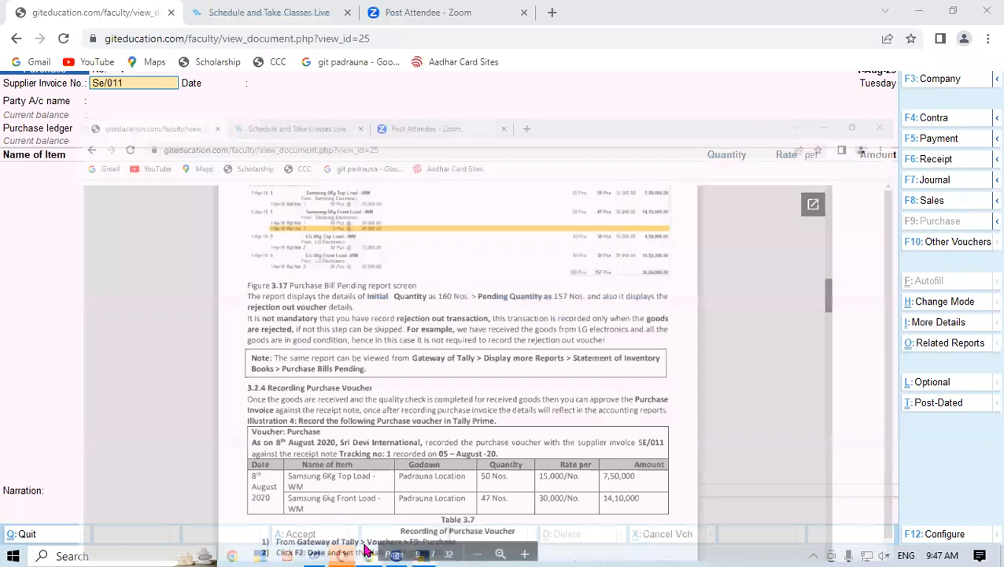
{"action": "key", "text": "Return"}
{"action": "key", "text": "Return"}
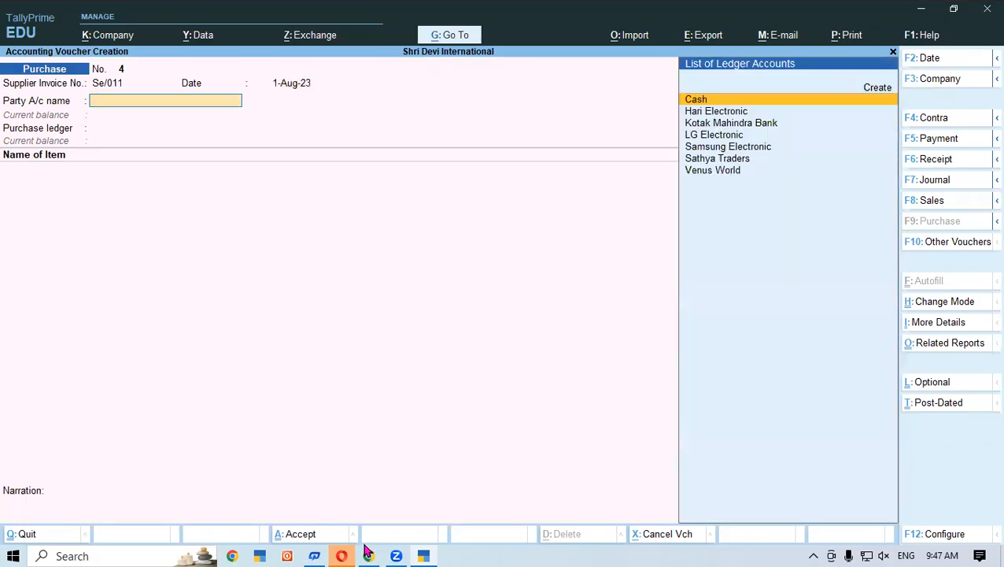
- Select Samsung Electronic as the party with receipt note tracking number 1, accepting the receipt details, party details and Purchase A/c ledger
{"action": "type", "text": "Sa"}
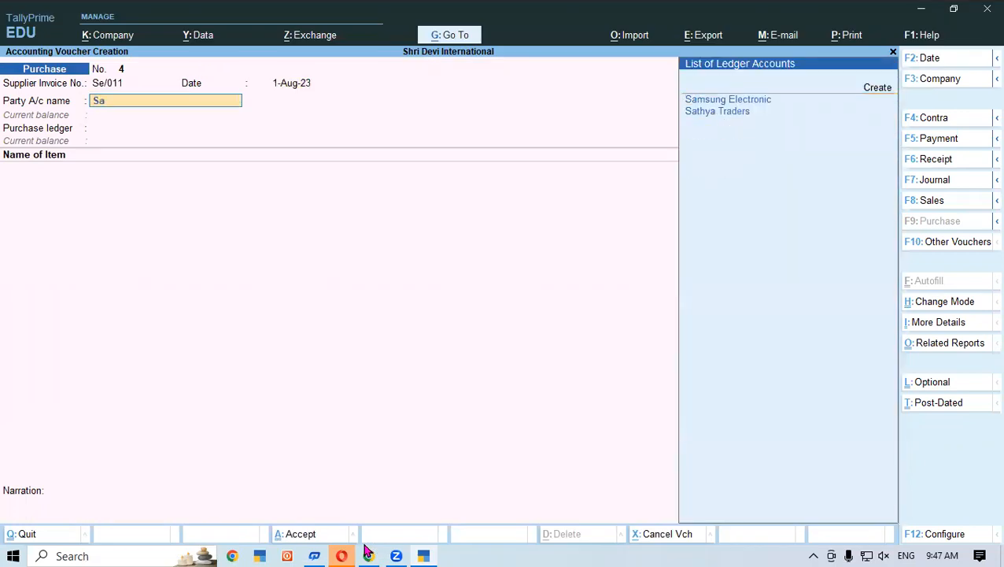
{"action": "key", "text": "Return"}
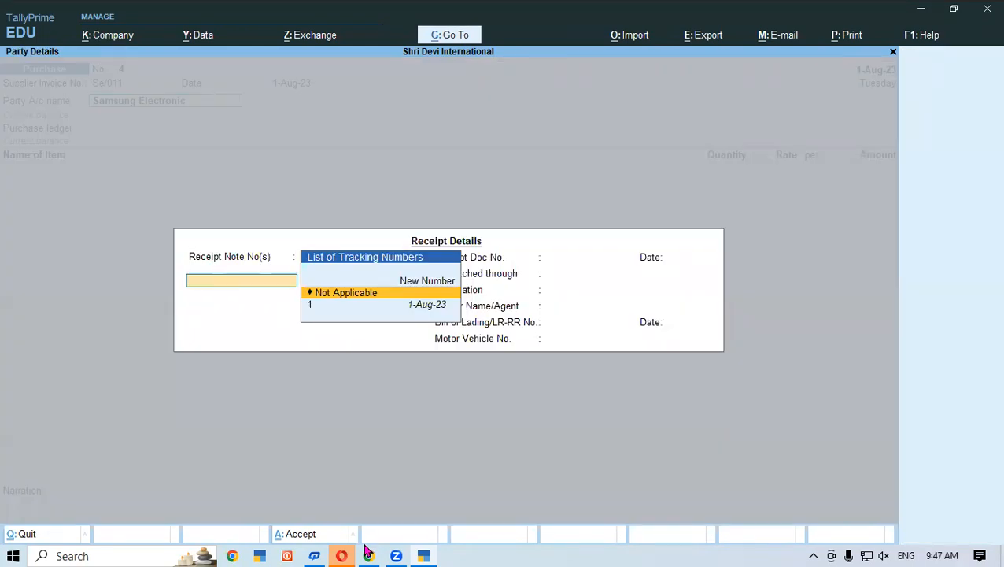
{"action": "key", "text": "Down"}
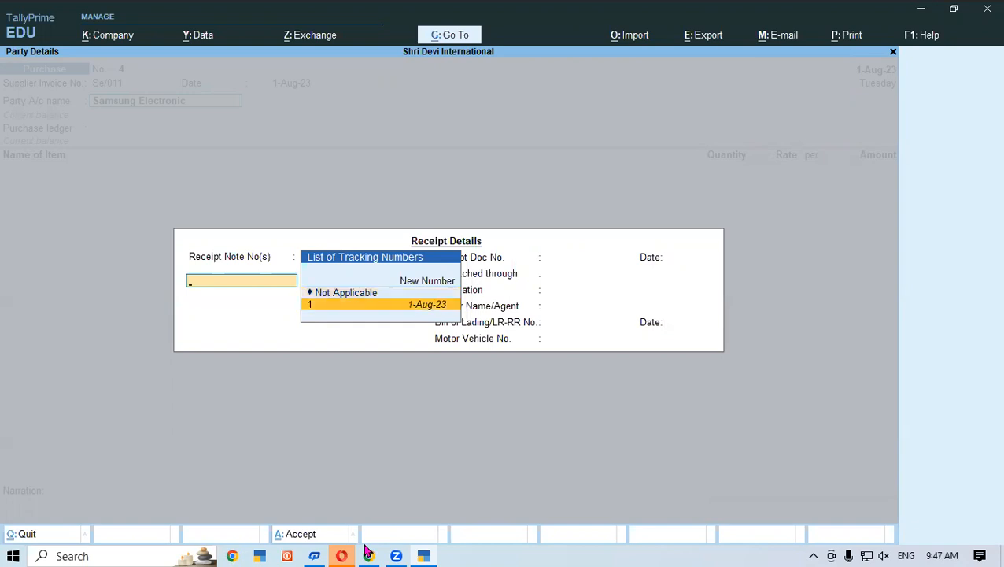
{"action": "key", "text": "Return"}
{"action": "key", "text": "Return"}
{"action": "key", "text": "Return"}
{"action": "key", "text": "Return"}
{"action": "key", "text": "Return"}
{"action": "key", "text": "Return"}
{"action": "key", "text": "Return"}
{"action": "key", "text": "Return"}
{"action": "key", "text": "Return"}
{"action": "key", "text": "Return"}
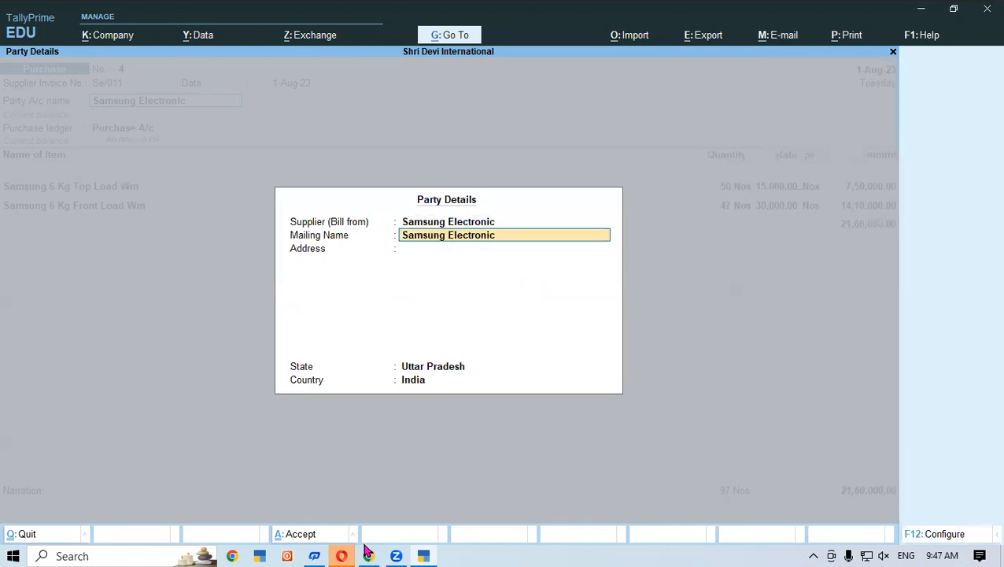
{"action": "key", "text": "Return"}
{"action": "key", "text": "Return"}
{"action": "key", "text": "Return"}
{"action": "key", "text": "Return"}
{"action": "key", "text": "Return"}
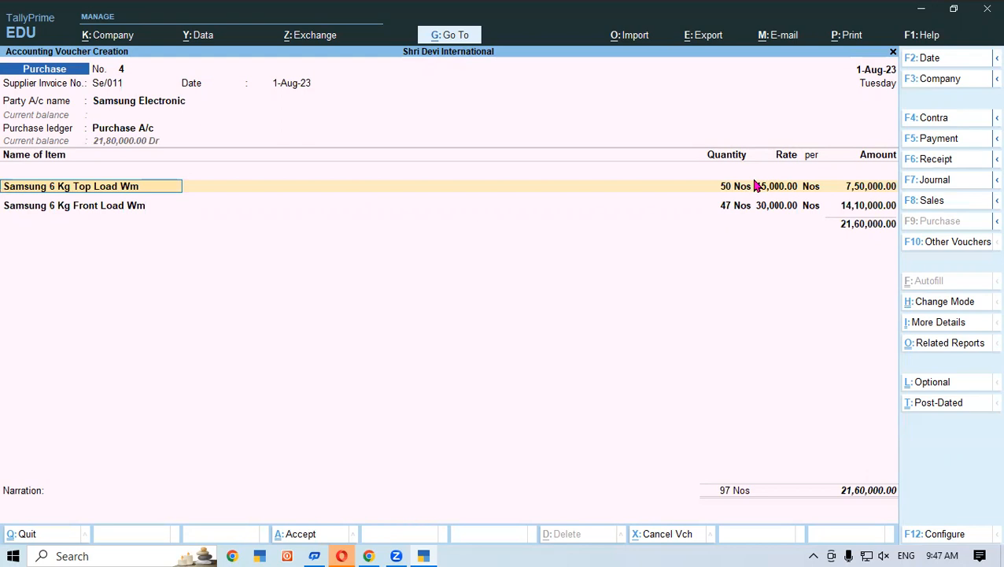
- Allocate 50 Nos of Samsung 6 Kg Top Load Wm at 15,000 against tracking number 1, Karnataka location
{"action": "key", "text": "space"}
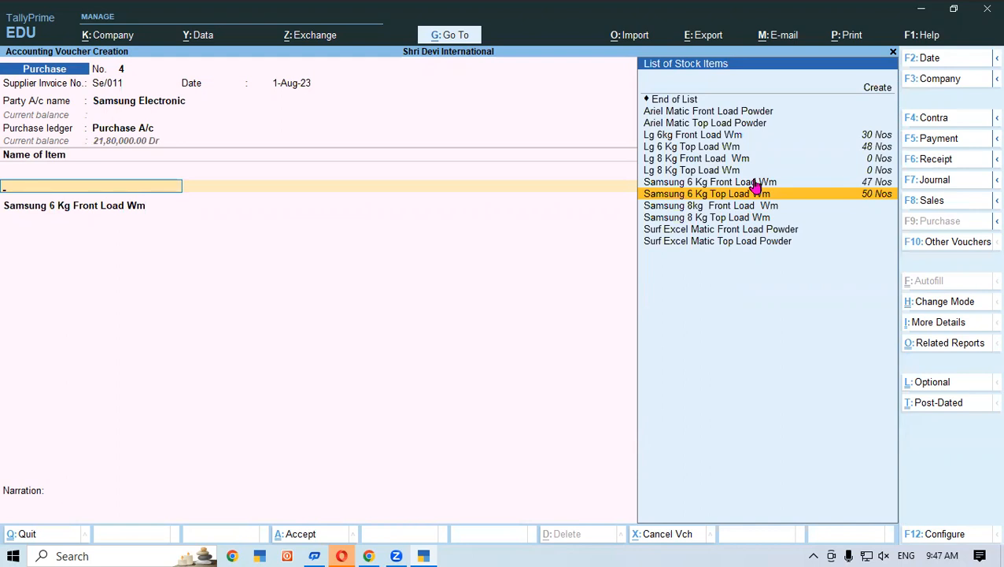
{"action": "key", "text": "Return"}
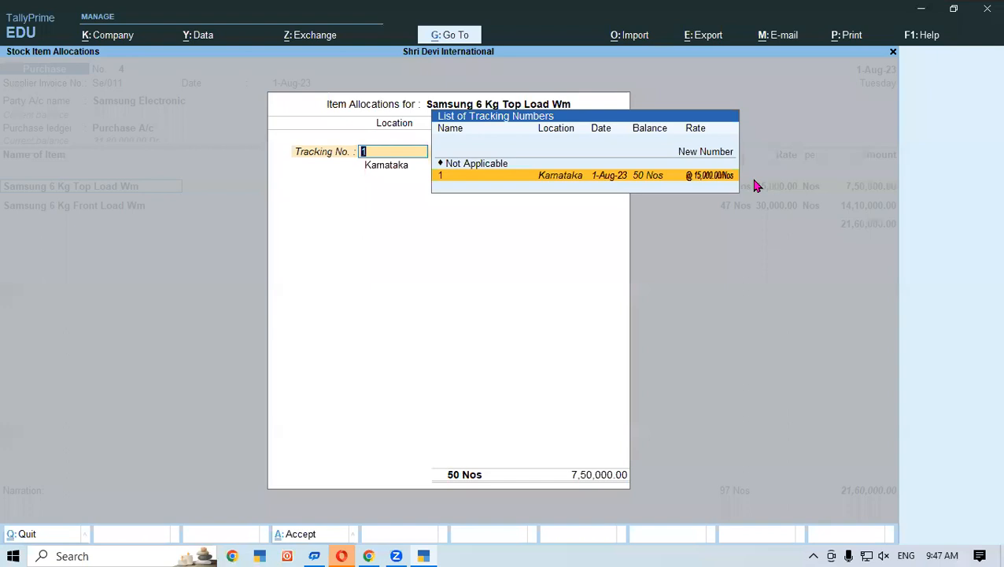
{"action": "key", "text": "Return"}
{"action": "key", "text": "Return"}
{"action": "key", "text": "Return"}
{"action": "key", "text": "Return"}
{"action": "key", "text": "Return"}
{"action": "key", "text": "Return"}
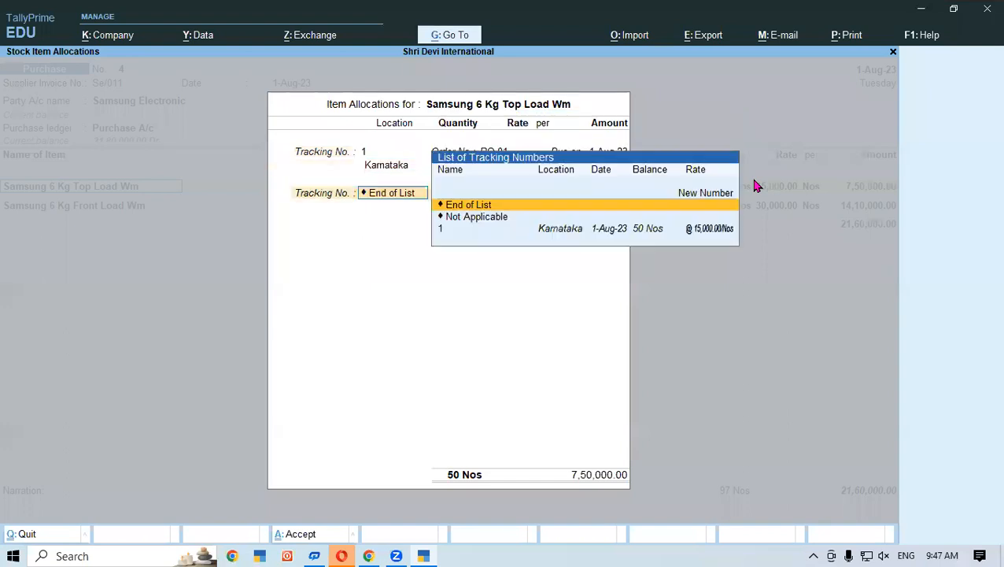
{"action": "key", "text": "Return"}
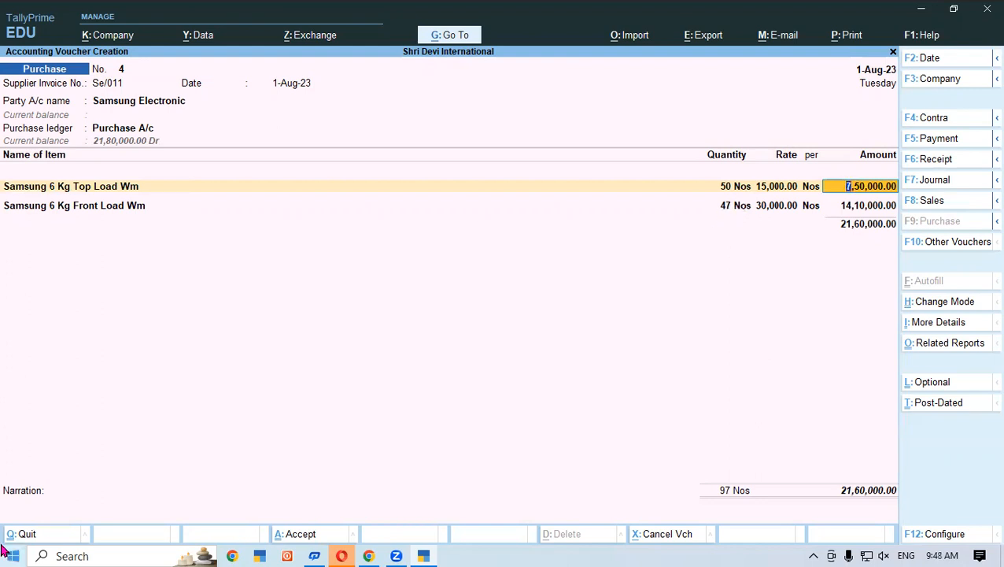
- Allocate 47 Nos of Samsung 6 Kg Front Load Wm at 30,000 against tracking number 1 and order PO-01, Karnataka location
{"action": "key", "text": "Return"}
{"action": "key", "text": "Return"}
{"action": "key", "text": "Return"}
{"action": "key", "text": "Return"}
{"action": "key", "text": "Return"}
{"action": "key", "text": "Return"}
{"action": "key", "text": "Return"}
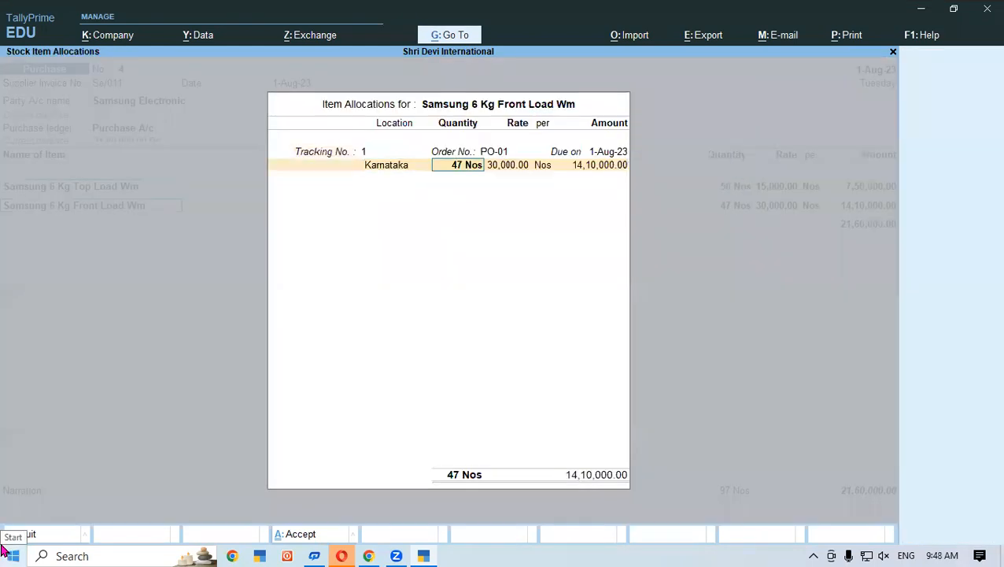
{"action": "key", "text": "Return"}
{"action": "key", "text": "Return"}
{"action": "key", "text": "Return"}
{"action": "key", "text": "Return"}
- Finish the item list, keep the bill-wise details as New Ref Se/011 with no due date, and save the Purchase voucher
{"action": "key", "text": "Return"}
{"action": "key", "text": "Return"}
{"action": "key", "text": "Return"}
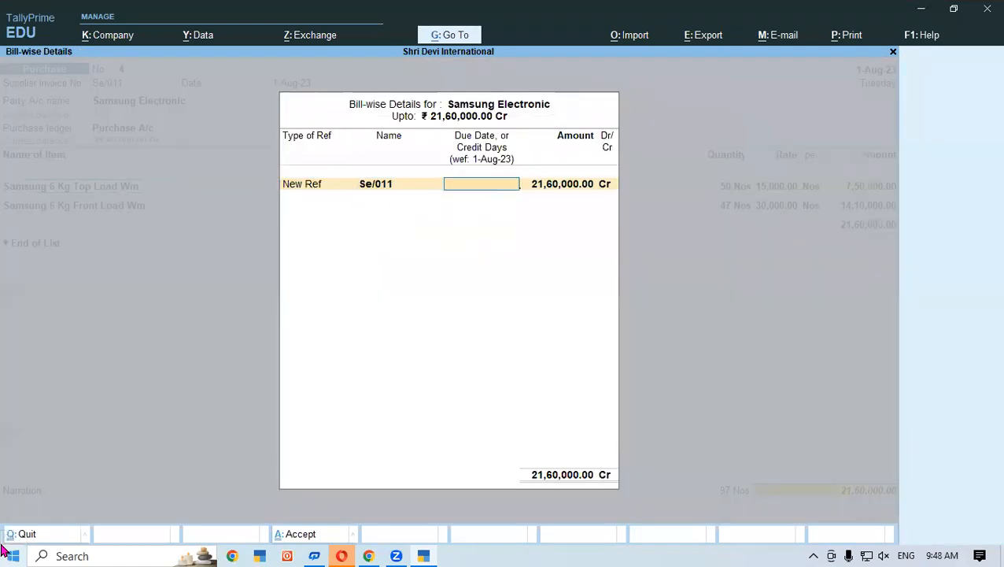
{"action": "key", "text": "Return"}
{"action": "key", "text": "Return"}
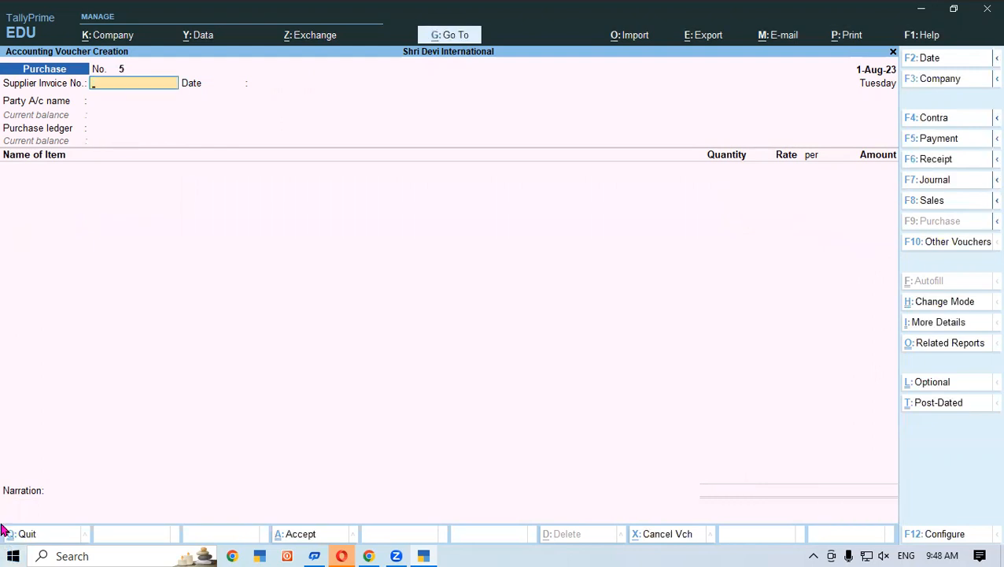
- Read Activity 1 on the purchase bills pending report in the browser's course document and return to TallyPrime
{"action": "left_click", "coordinate": [370, 555]}
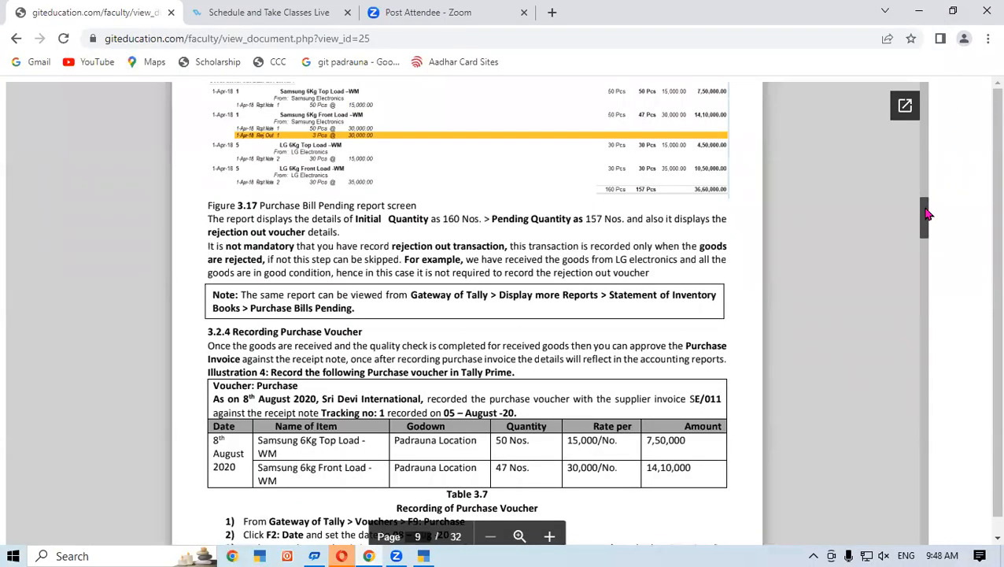
{"action": "left_click_drag", "start_coordinate": [927, 215], "coordinate": [927, 232]}
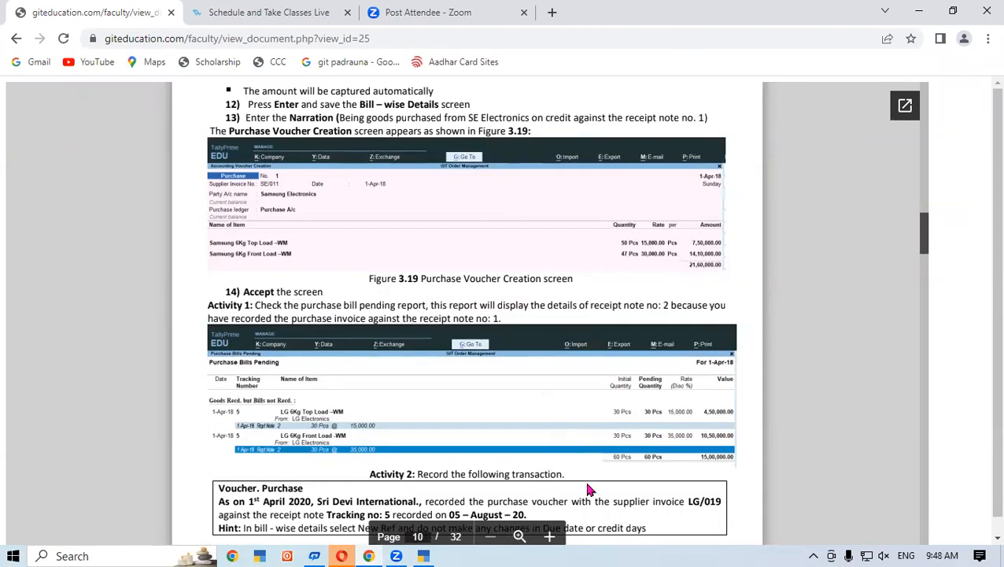
{"action": "left_click", "coordinate": [418, 551]}
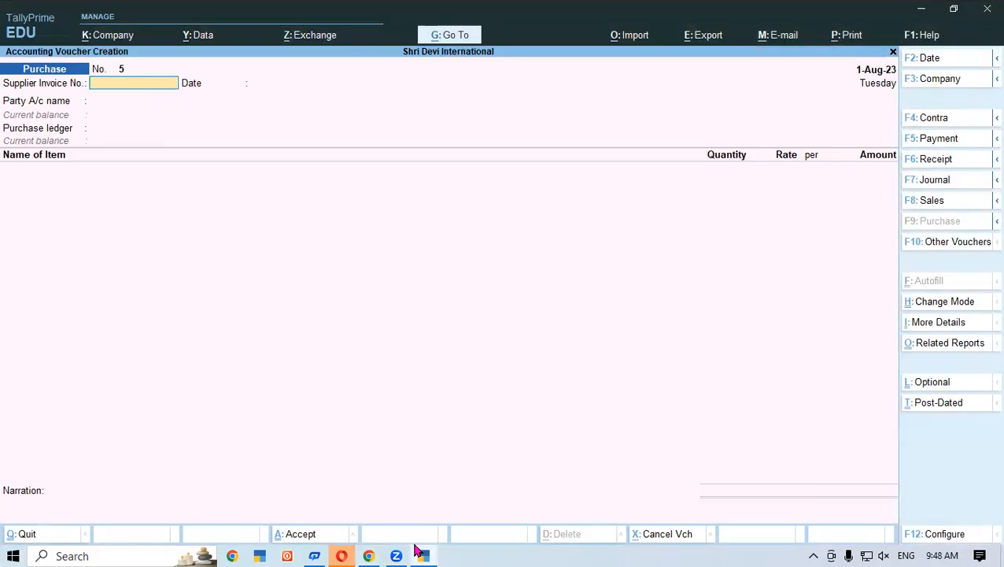
- Display the Purchase Bills Pending exception report and go back to the blank Purchase voucher
{"action": "key", "text": "alt+g"}
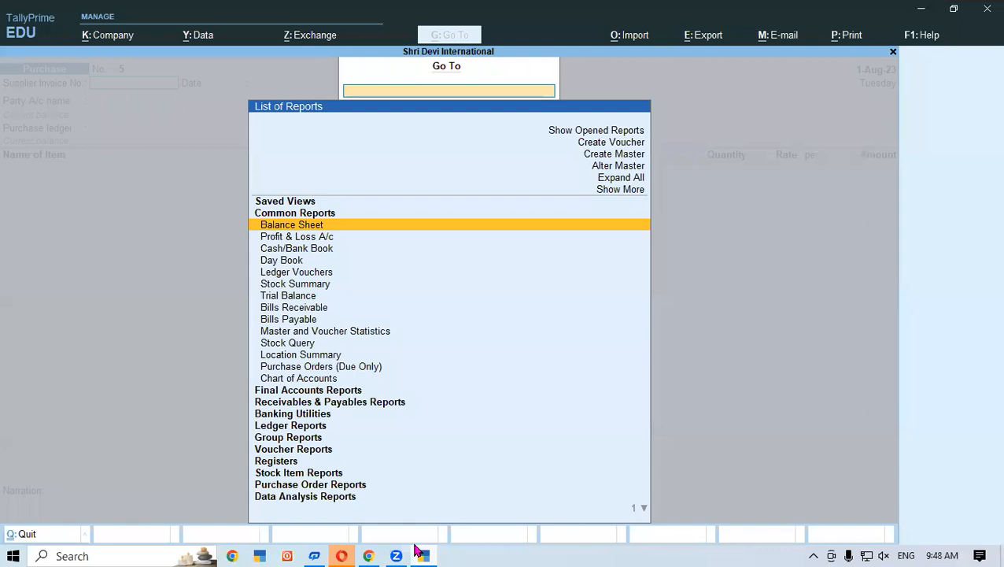
{"action": "type", "text": "Purc"}
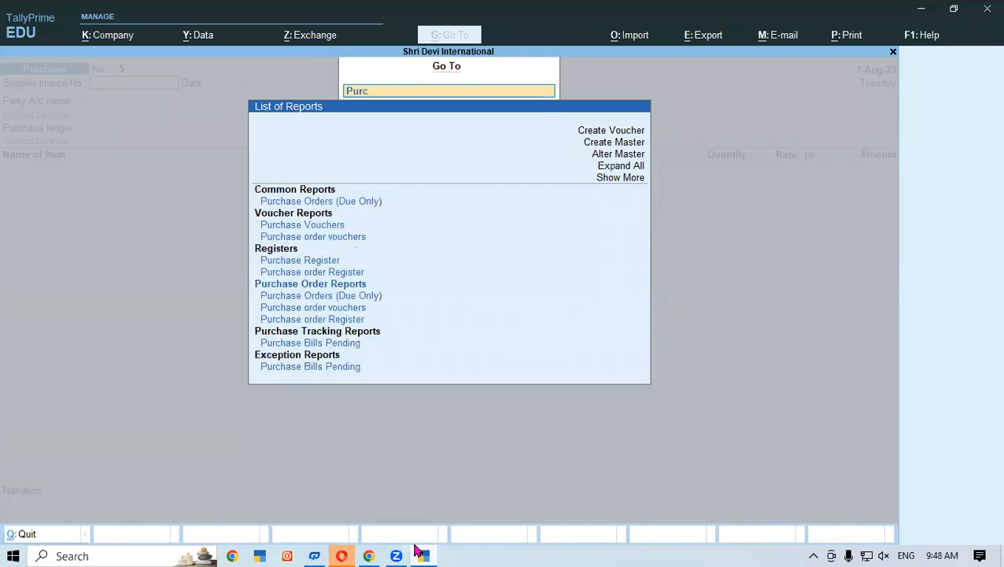
{"action": "type", "text": "hase bill"}
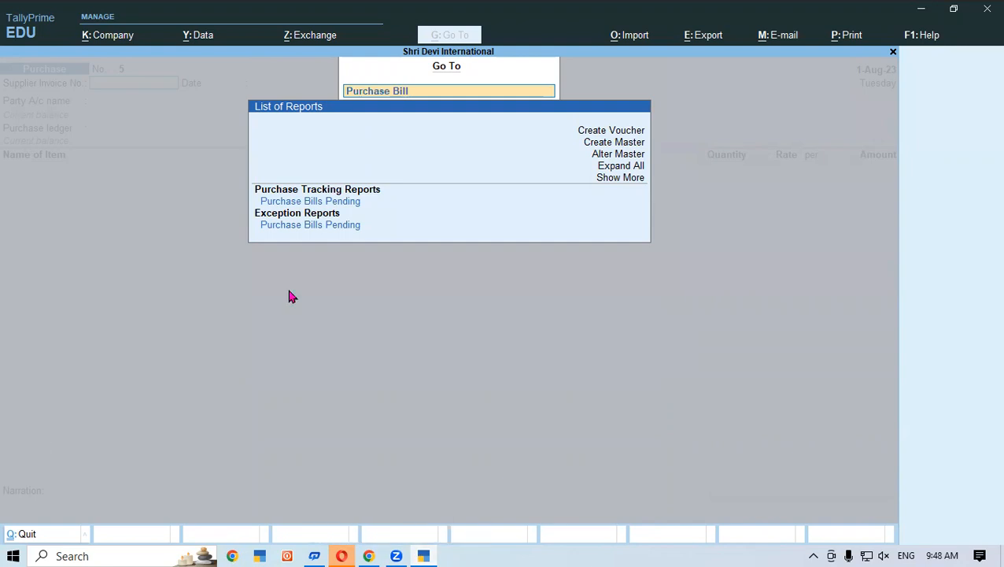
{"action": "left_click", "coordinate": [339, 227]}
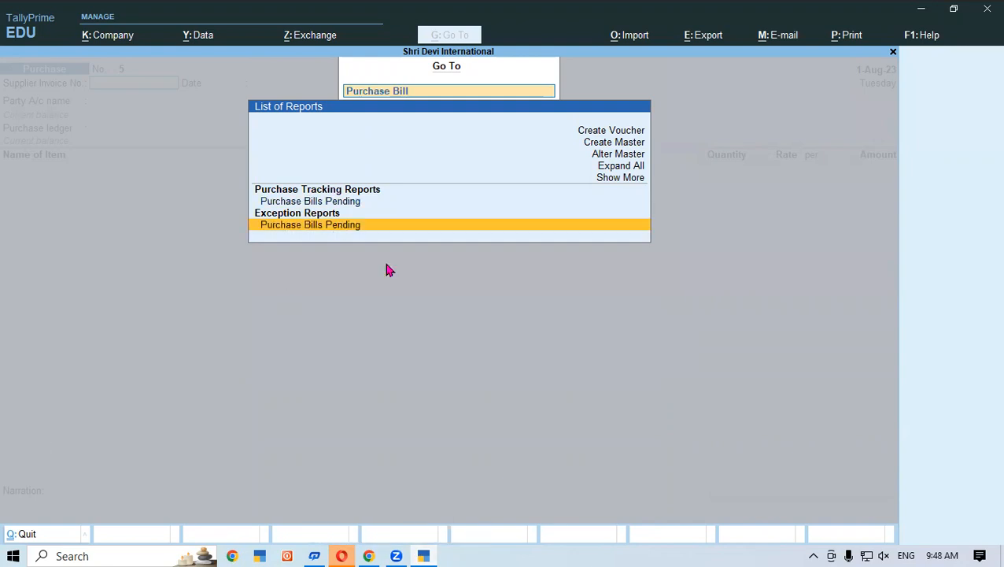
{"action": "key", "text": "Return"}
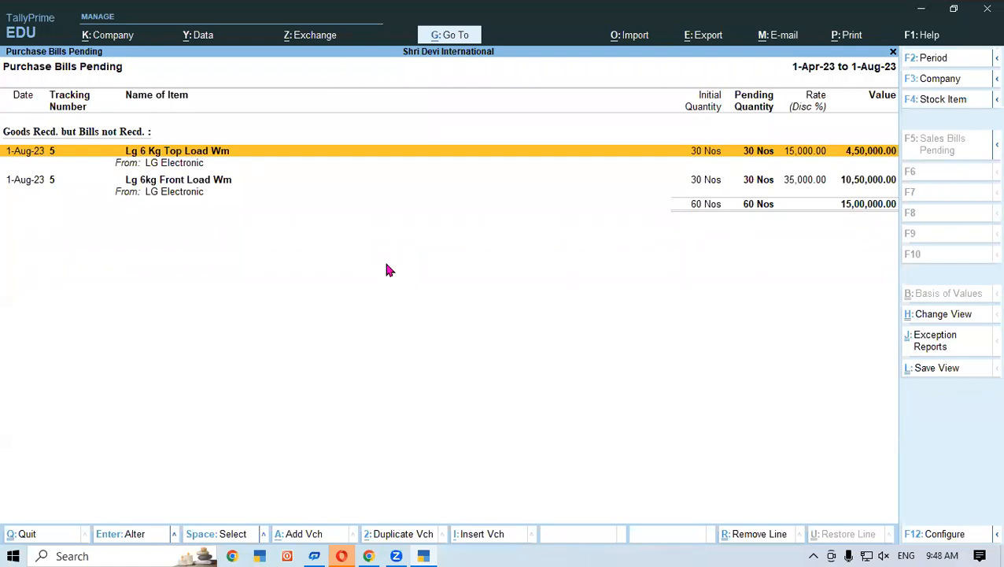
{"action": "key", "text": "alt+a"}
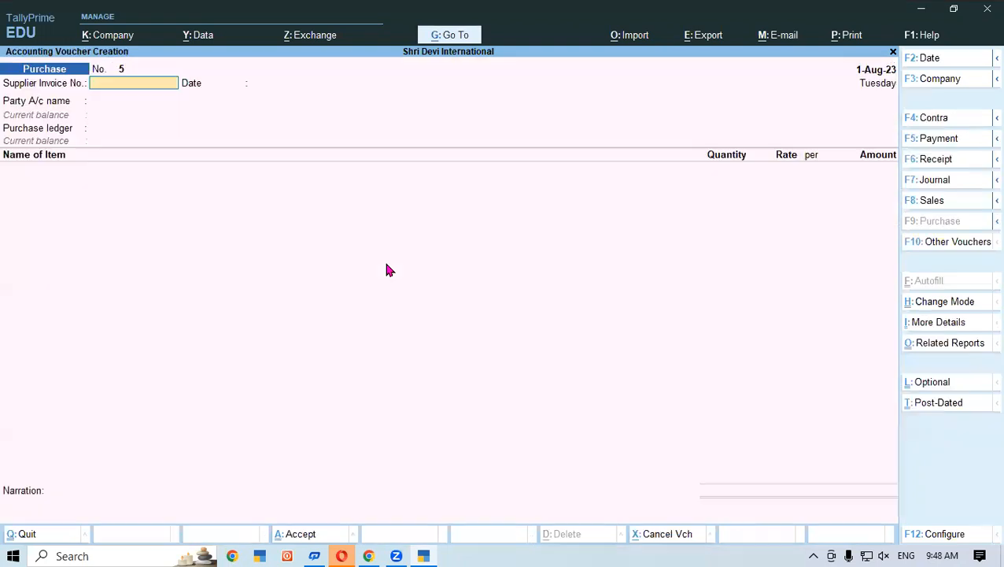
- Switch to the course document in the browser and read Activity 2 on the LG/019 purchase voucher and section 3.2.5 on debit notes
{"action": "left_click", "coordinate": [429, 554]}
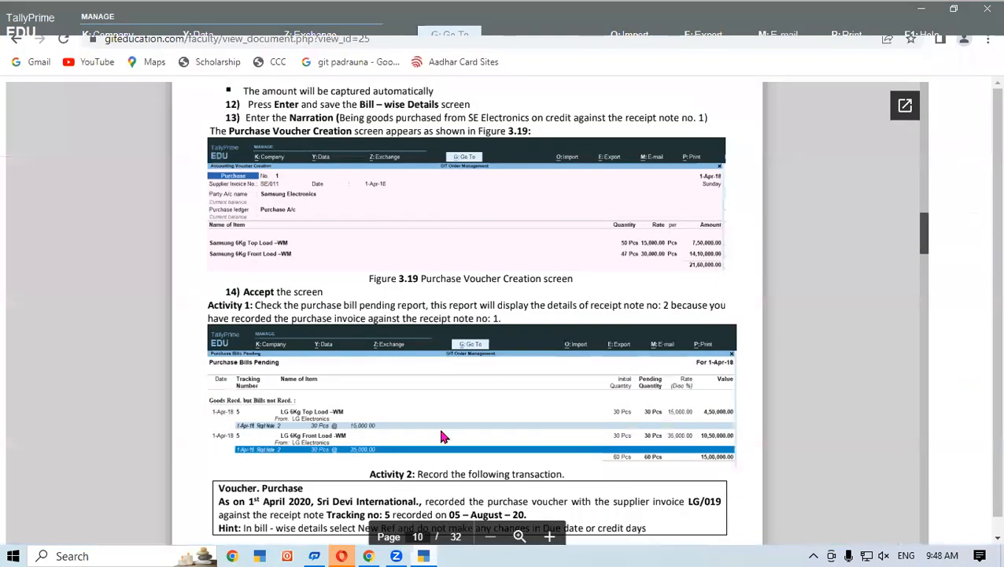
{"action": "scroll", "coordinate": [442, 437], "scroll_direction": "down", "scroll_amount": 1}
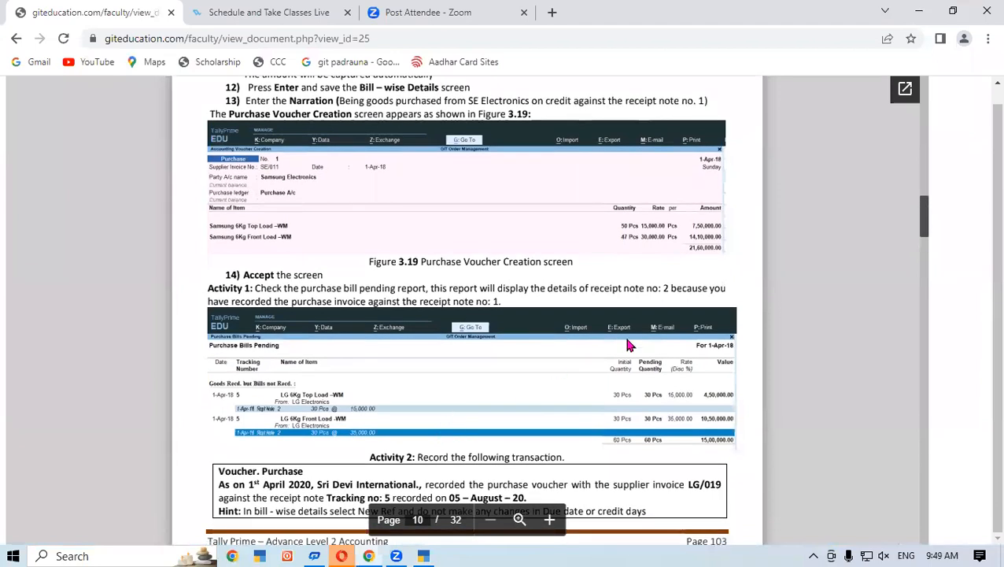
{"action": "scroll", "coordinate": [928, 225], "scroll_direction": "down", "scroll_amount": 3}
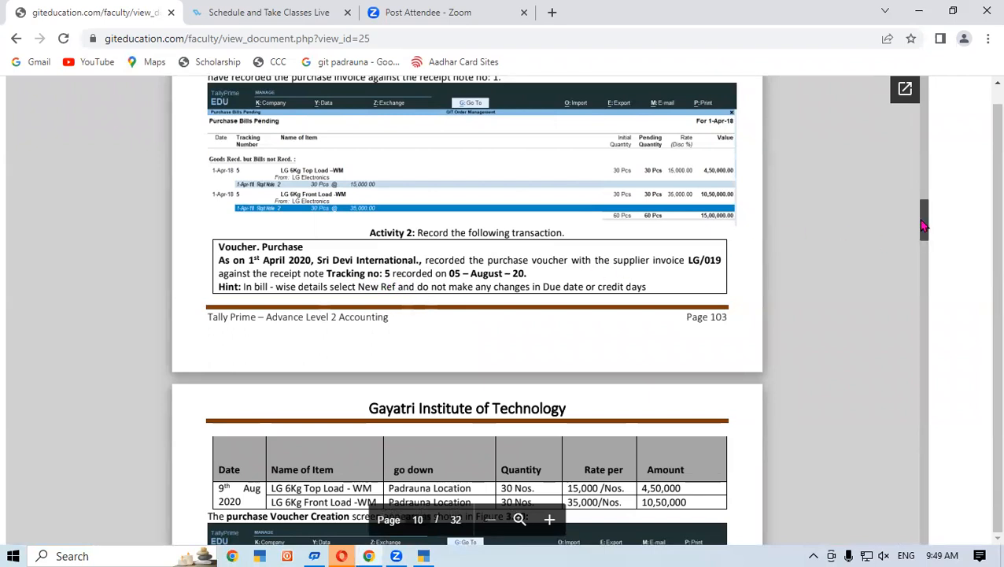
{"action": "scroll", "coordinate": [924, 227], "scroll_direction": "down", "scroll_amount": 3}
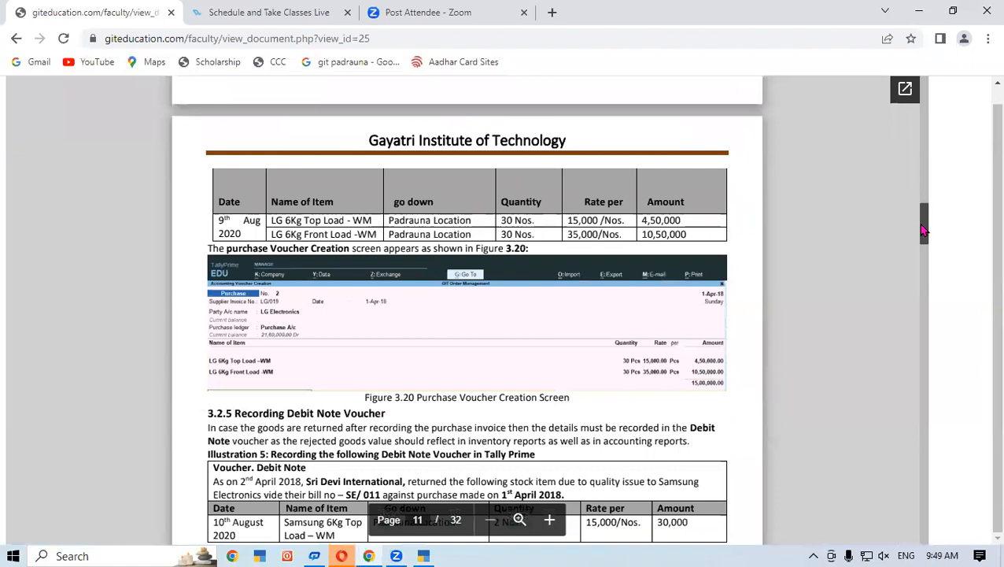
{"action": "scroll", "coordinate": [924, 229], "scroll_direction": "down", "scroll_amount": 1}
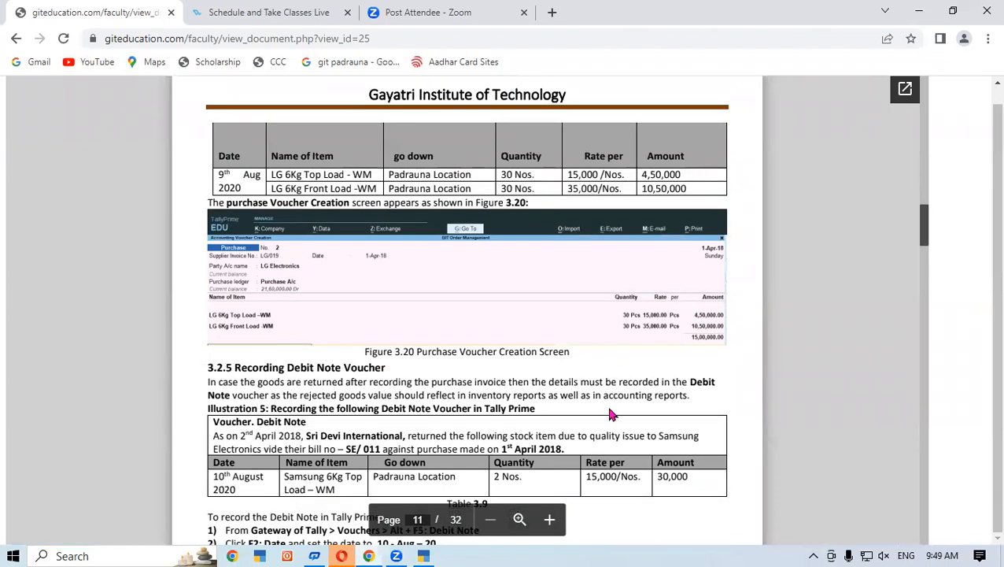